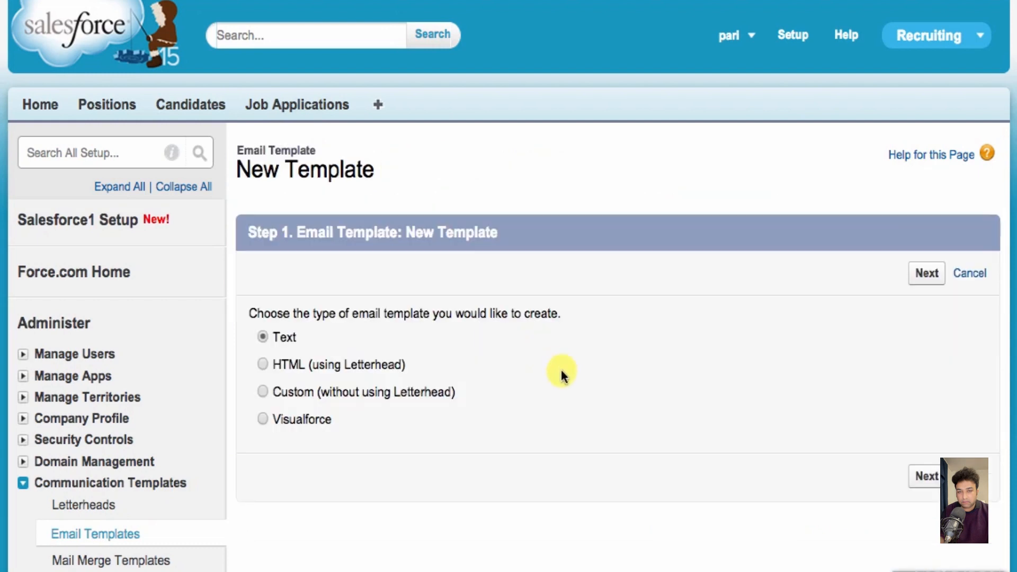
Step: Start a text email template, make it available for use and name it "New Position Approval"
left_click(924, 476)
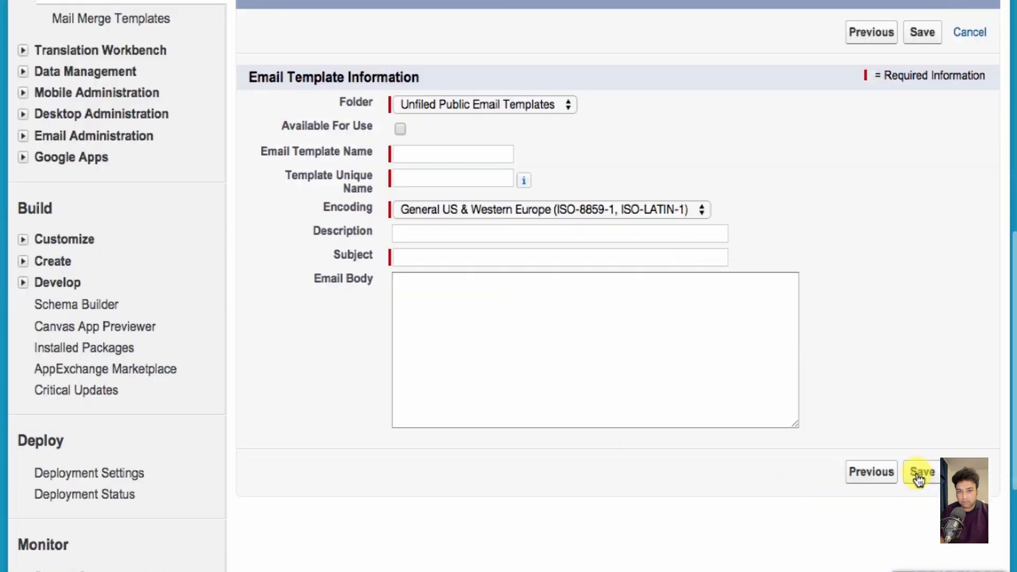
left_click(400, 130)
key("Tab")
type("New Position Approval")
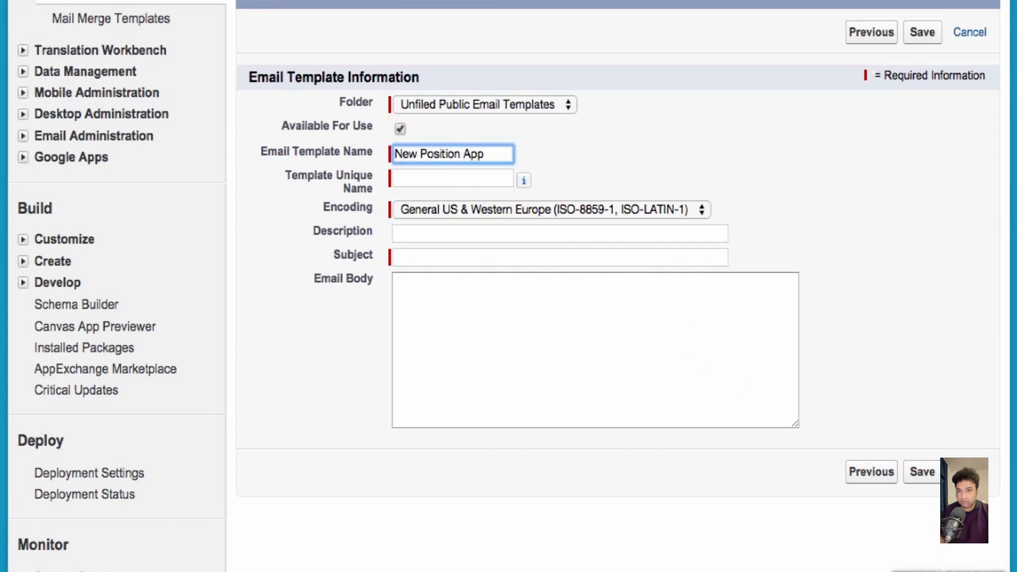
Step: Set the email template's subject to "New Position requires approval"
key("Tab")
key("Tab")
key("Tab")
key("Tab")
type("New Posit")
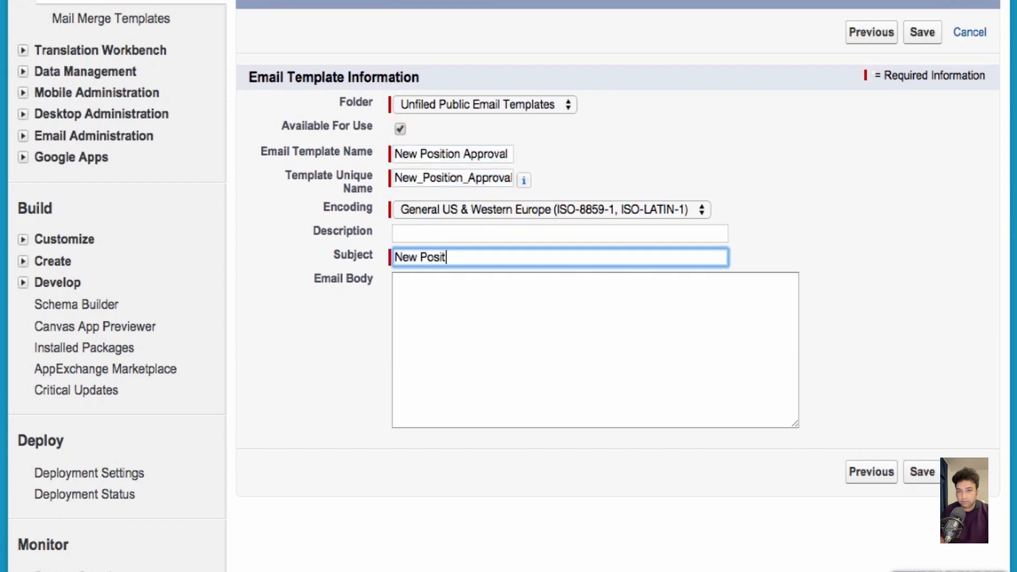
type("ion requires approval")
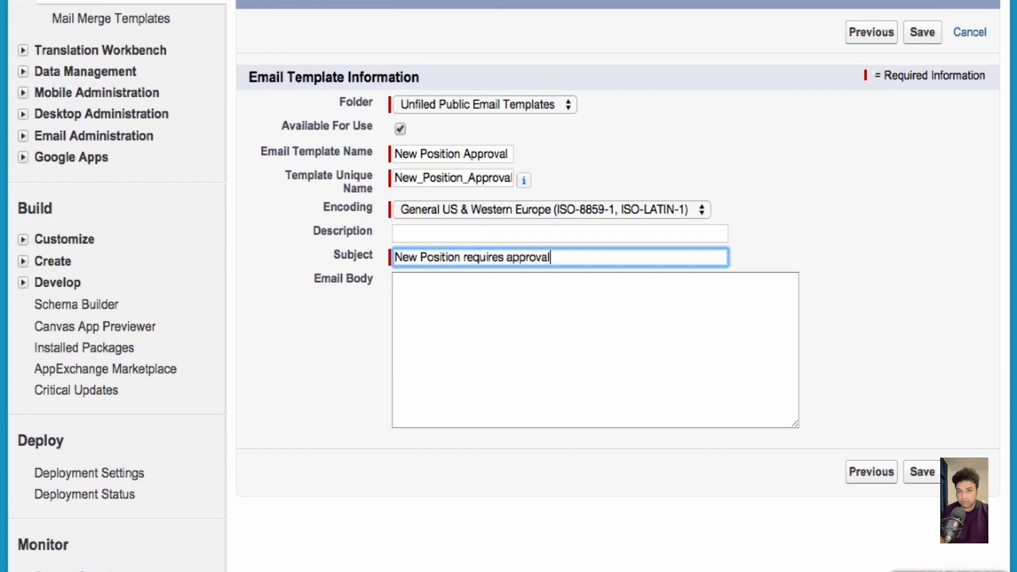
Step: Write the email body: "A new position record has been submitted for your approval. Please visit the link below and either approve or reject it."
key("Tab")
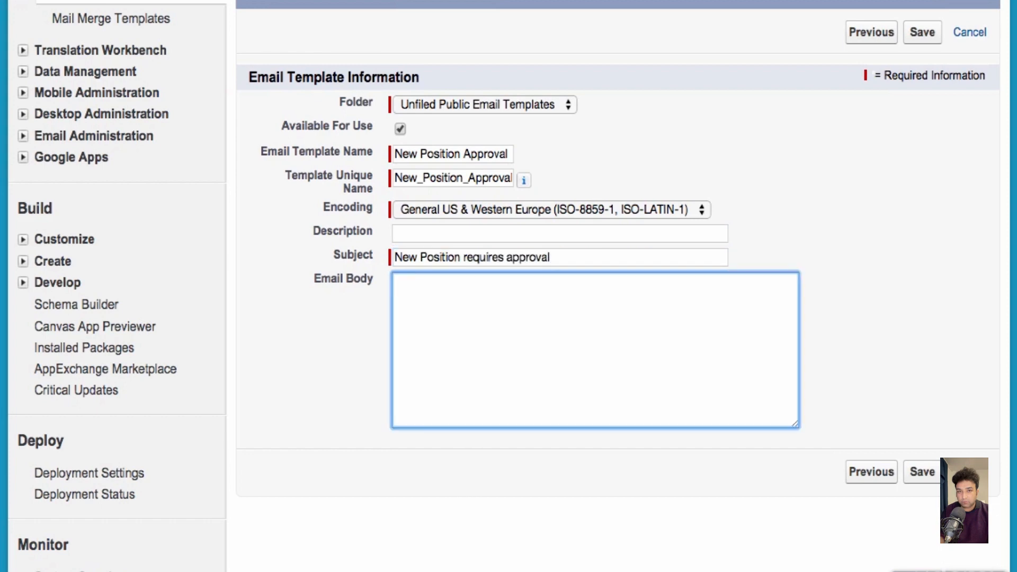
type("A new position re")
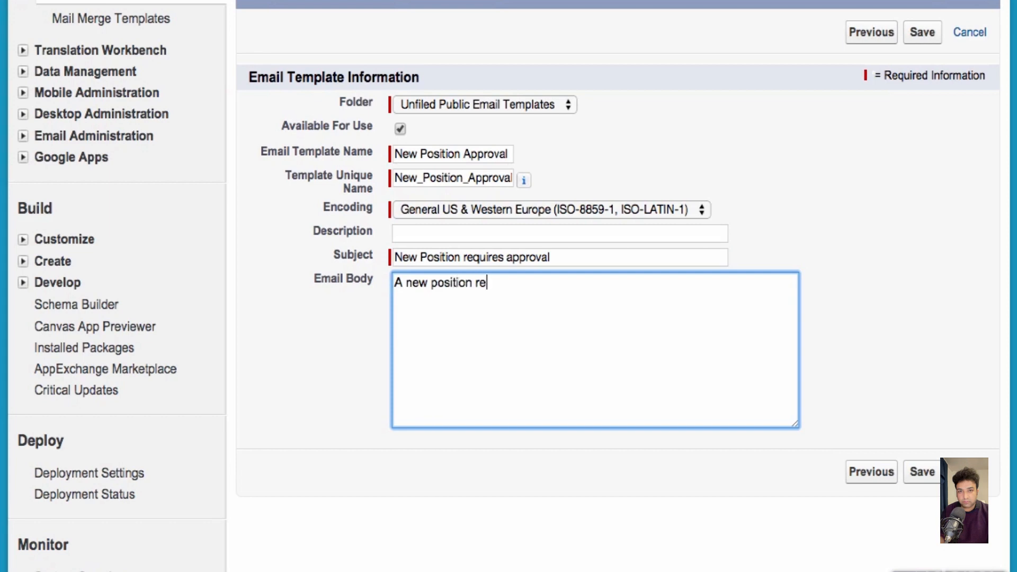
type("cord has been submitted for your approval")
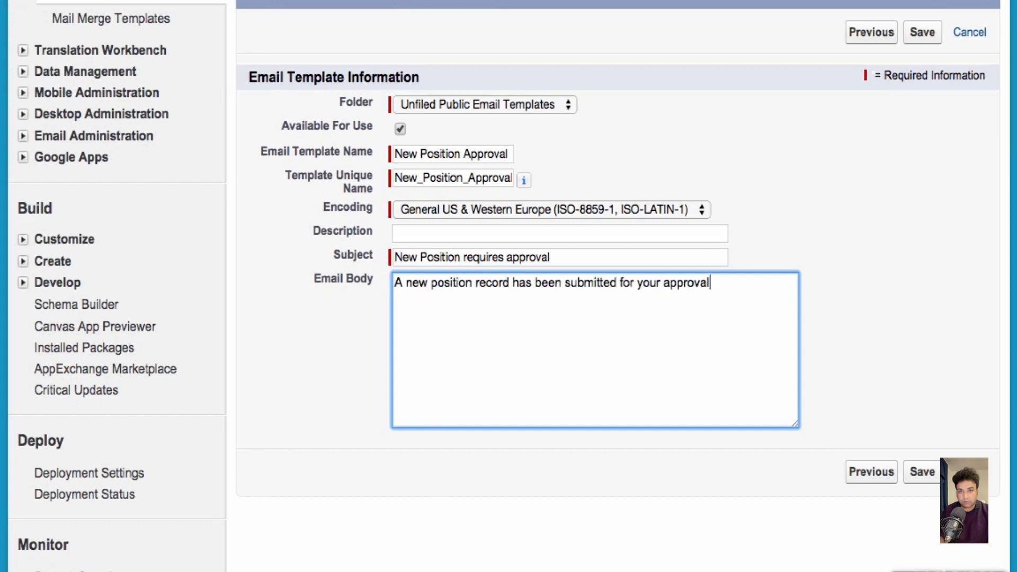
type(". Please visit the link below an")
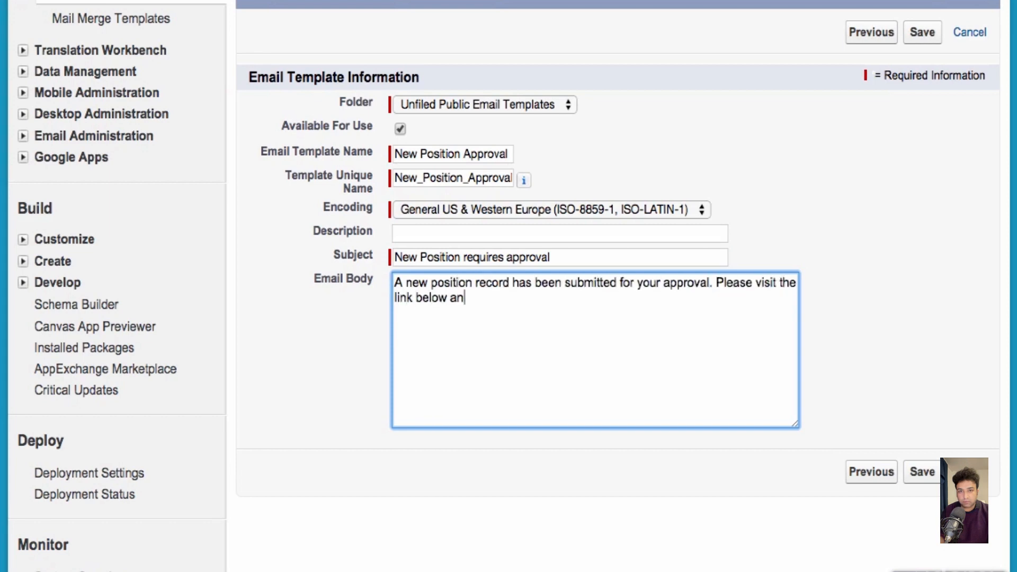
type("d either approve or reject it.")
Step: Add the merge field {!Position__c.Link} and the closing "Thanks!" as separate paragraphs below the message, and save the template
key("Return")
key("Return")
type("{!}")
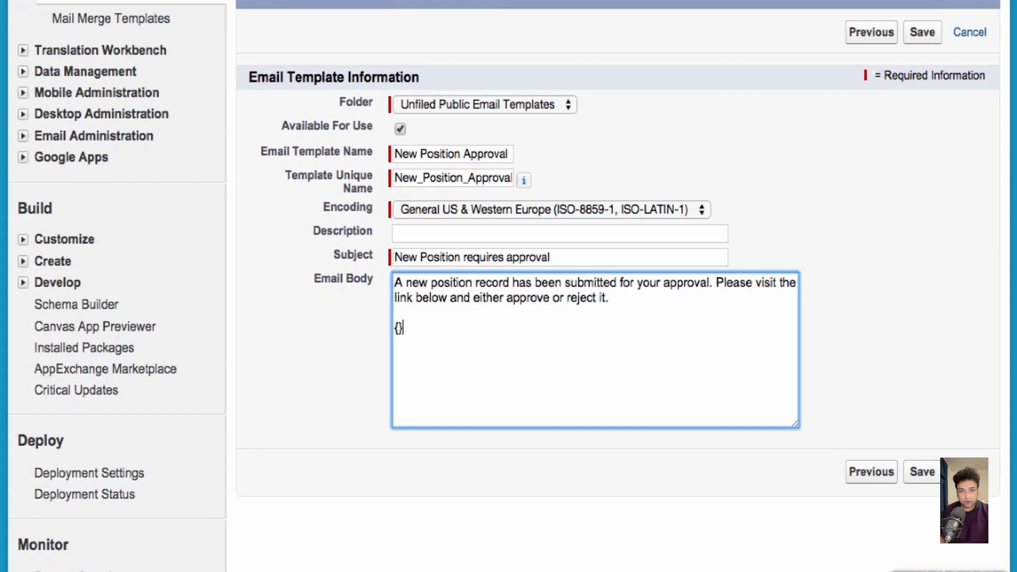
type("Position__c.Link")
key("Right")
key("Return")
key("Return")
type("Thanks!")
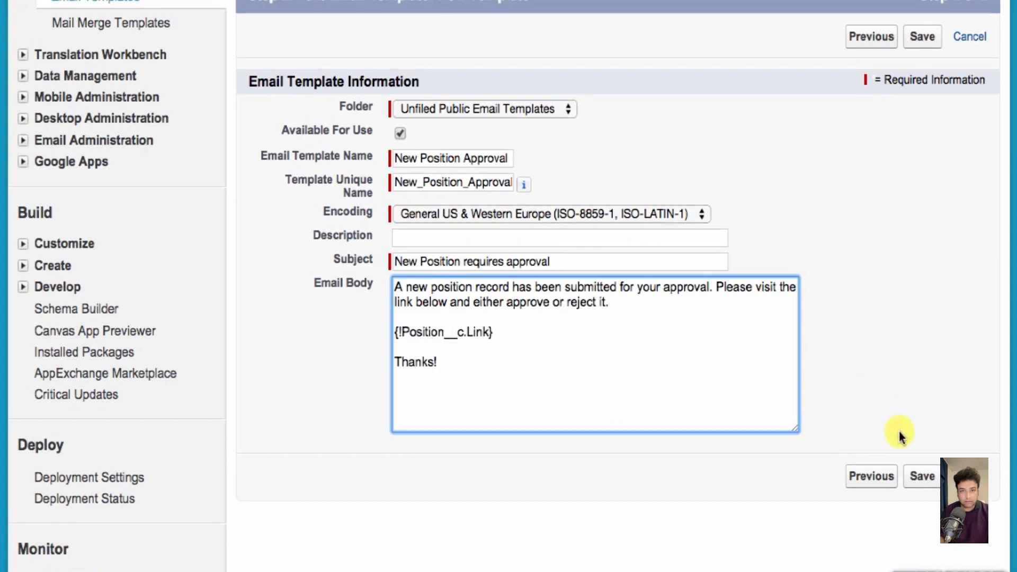
left_click(922, 476)
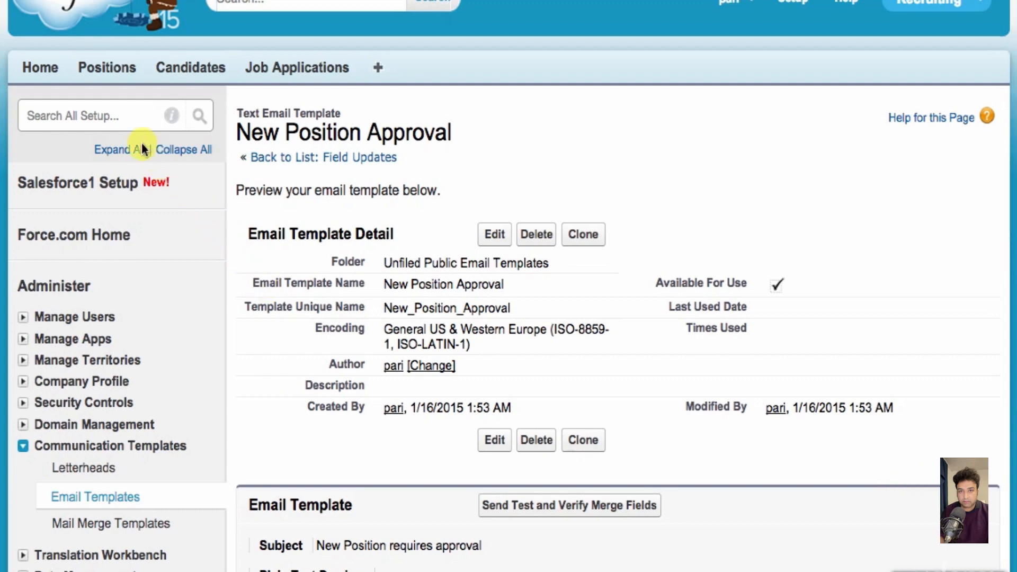
Step: Open the Approval Processes setup and start a new approval process for the Position object with the Standard Setup Wizard
left_click(122, 117)
type("appr")
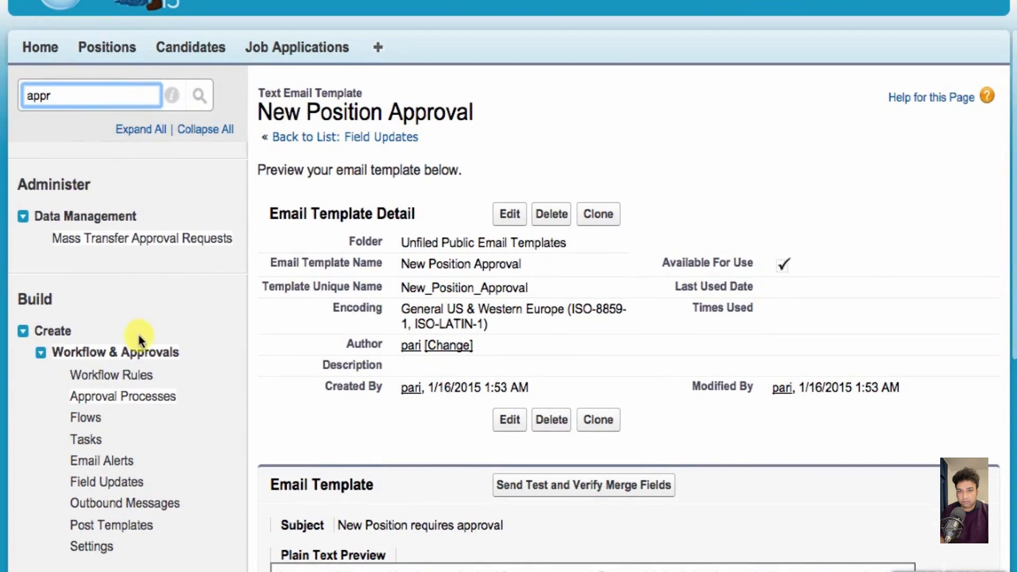
left_click(137, 399)
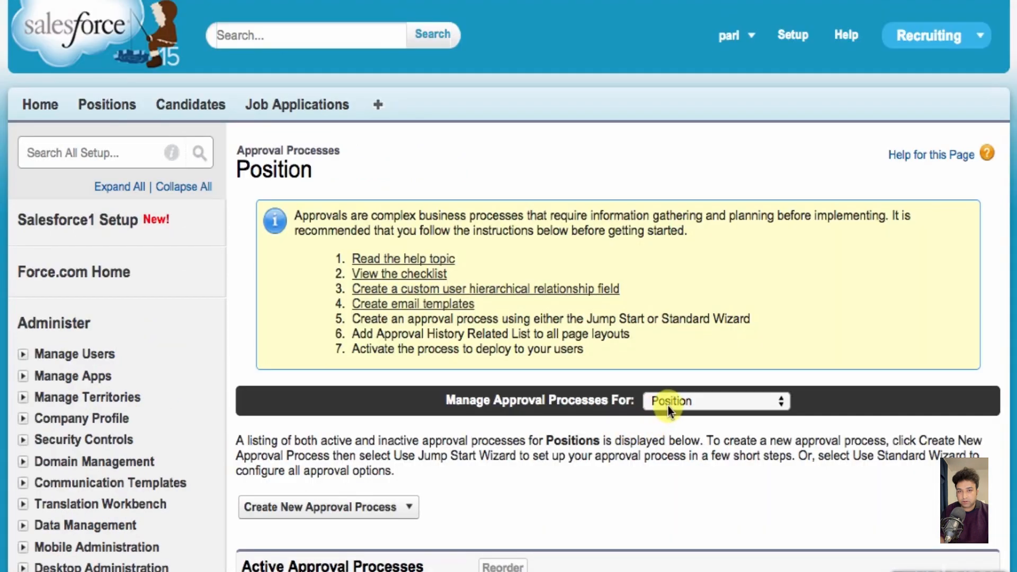
left_click(666, 407)
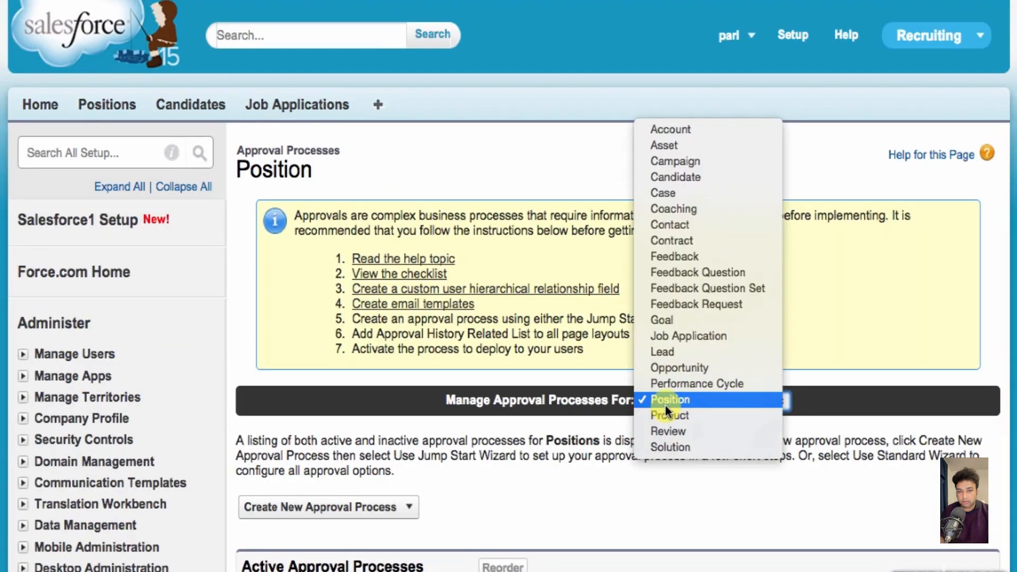
left_click(664, 407)
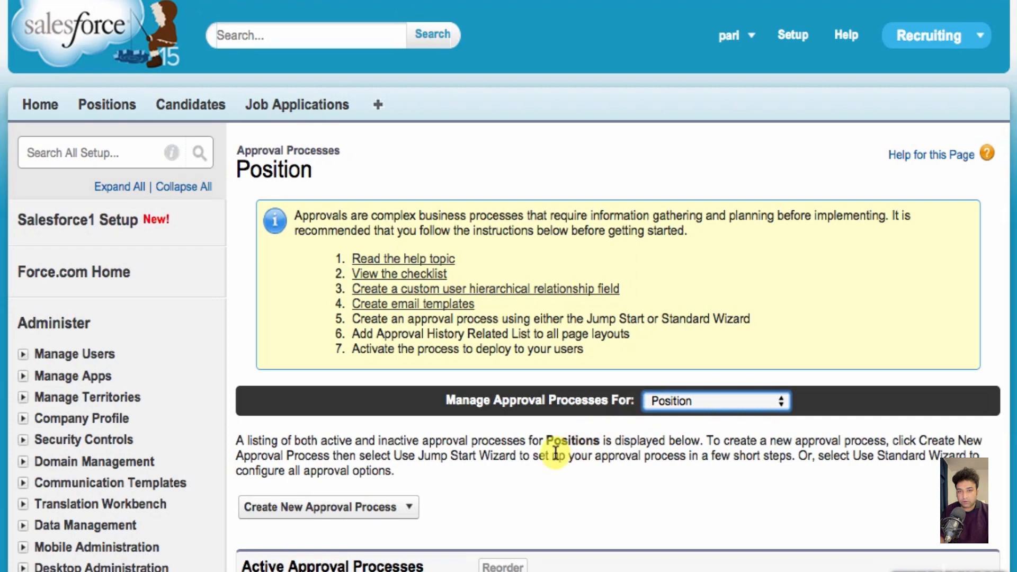
left_click(412, 507)
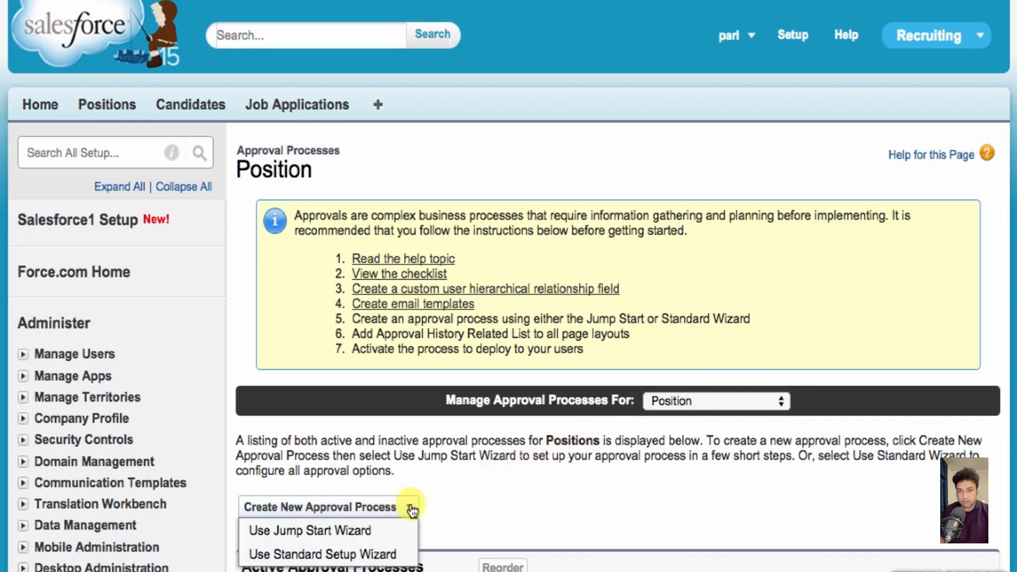
left_click(380, 554)
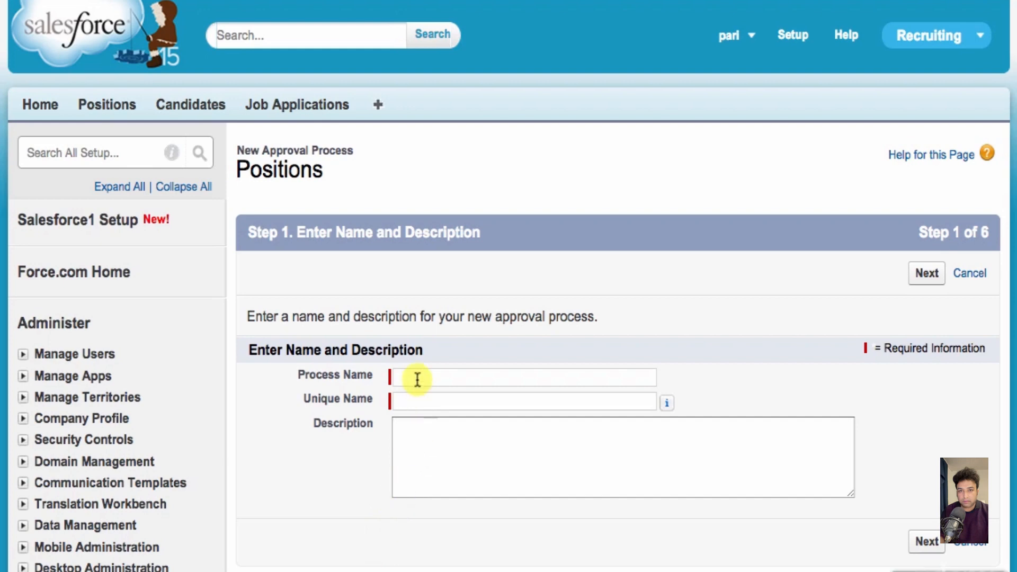
Step: Name the process "Approve New Position Record" and describe that managers approve their employees' positions and the CEO approves minimum salaries of more than $150,000
left_click(417, 379)
type("Ap")
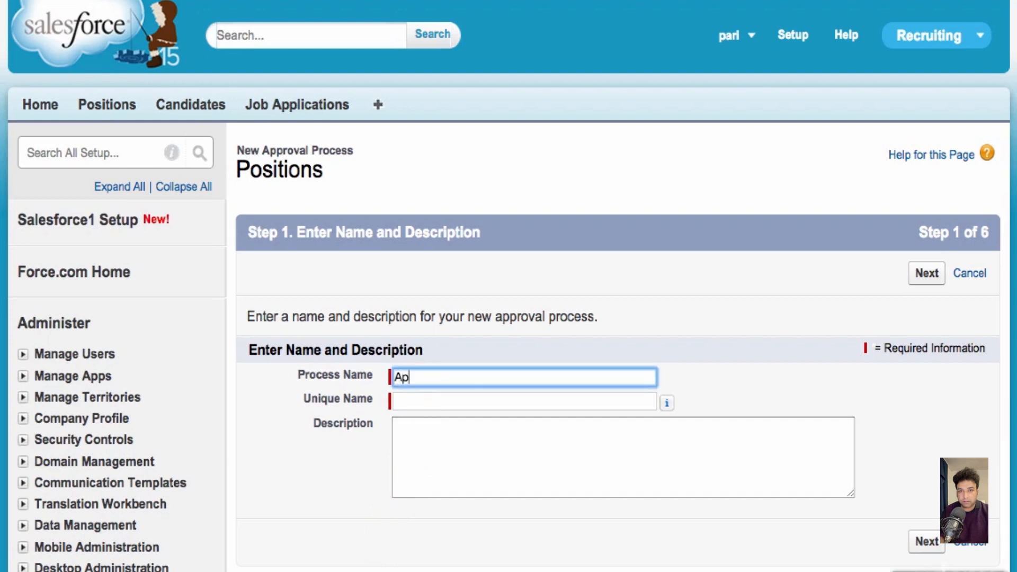
type("prove New Position Record")
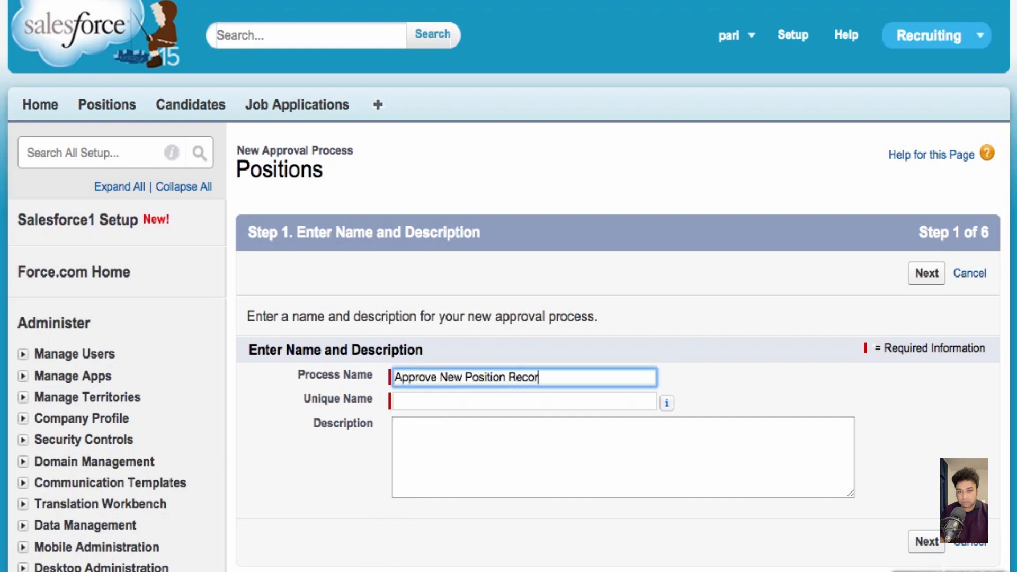
key("Tab")
key("Tab")
type("Ensure that a manager approves any position that his or her employee creates, and that any position with a minimum salary of more than $150,000 is approved by the CEO.")
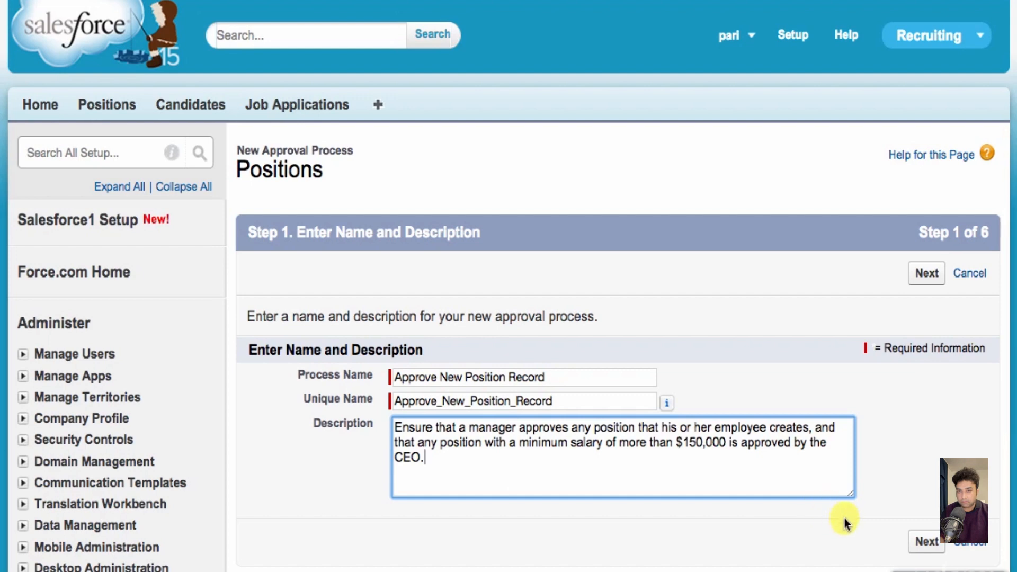
left_click(927, 541)
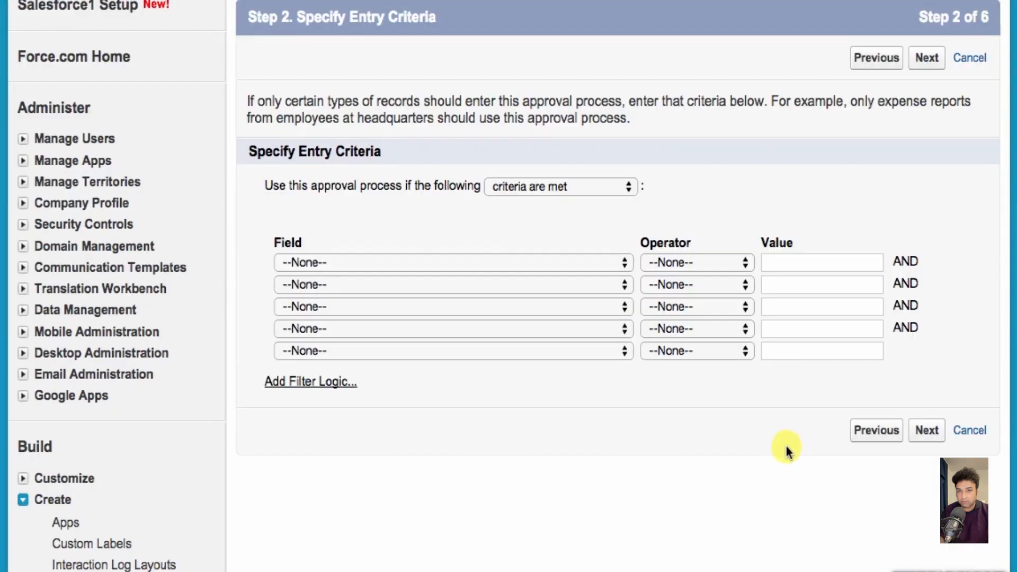
Step: Set the first entry criterion to Position: Status equals New Position
left_click(624, 263)
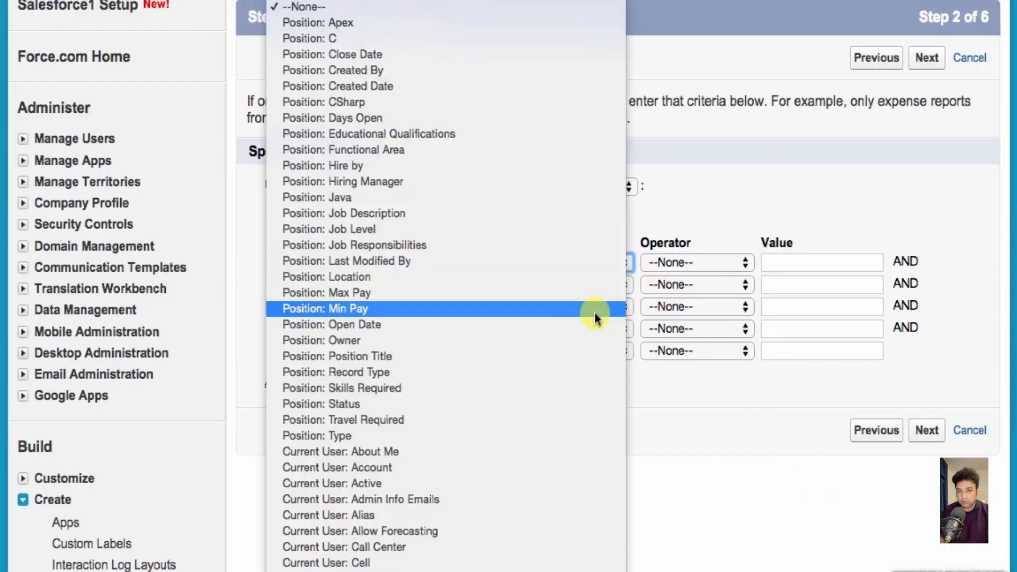
left_click(589, 402)
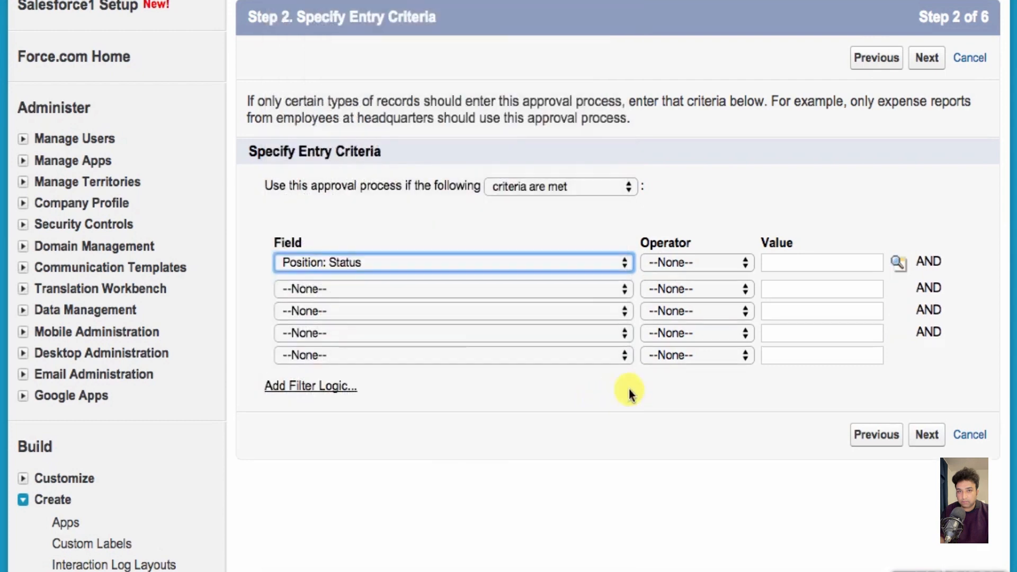
left_click(714, 262)
left_click(715, 278)
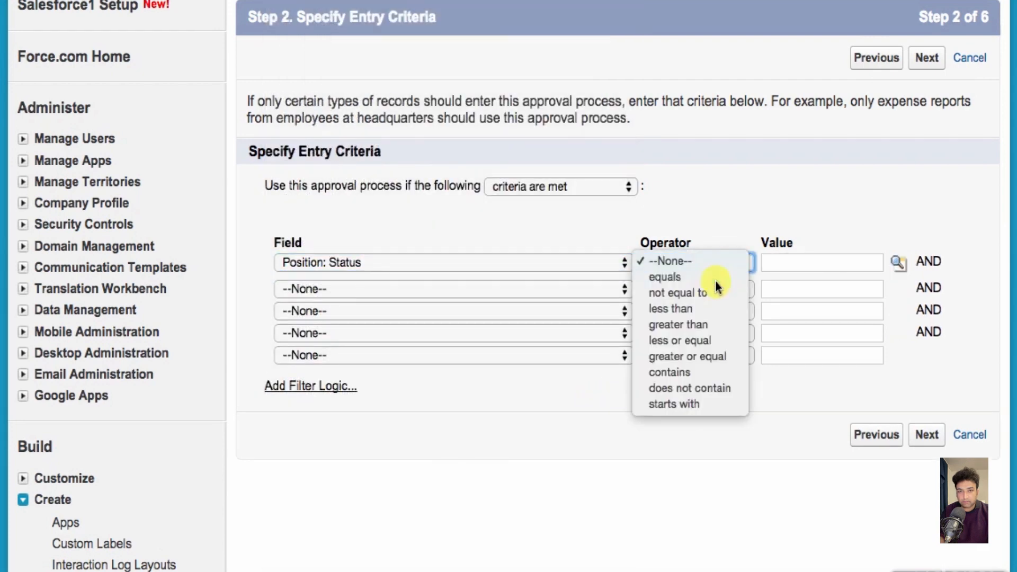
left_click(899, 263)
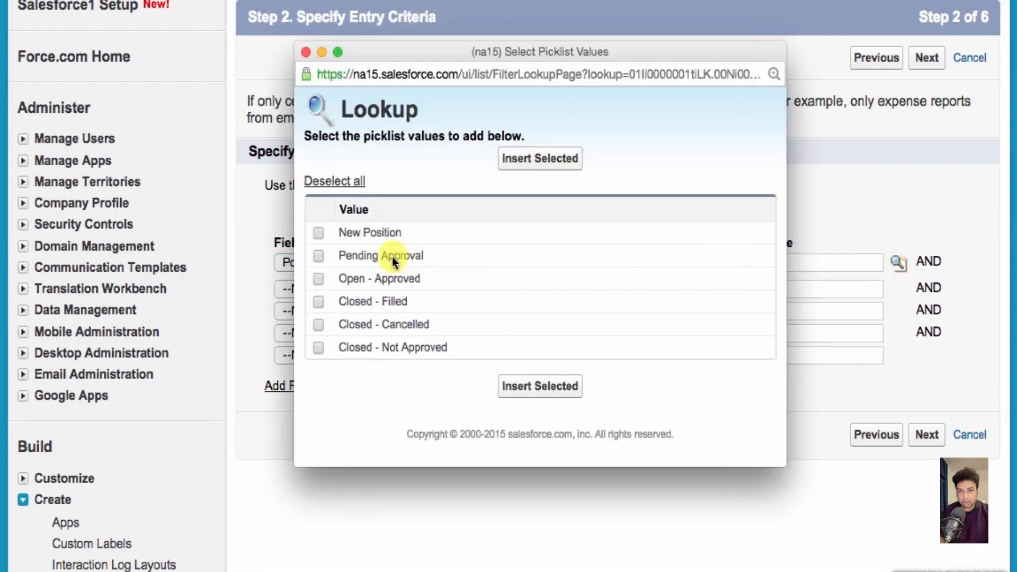
left_click(319, 234)
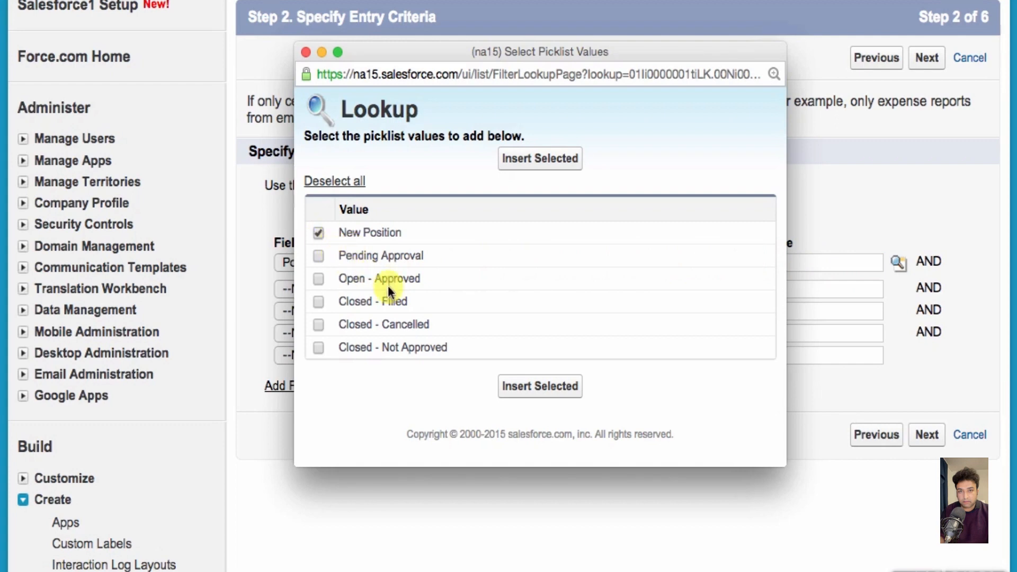
left_click(522, 391)
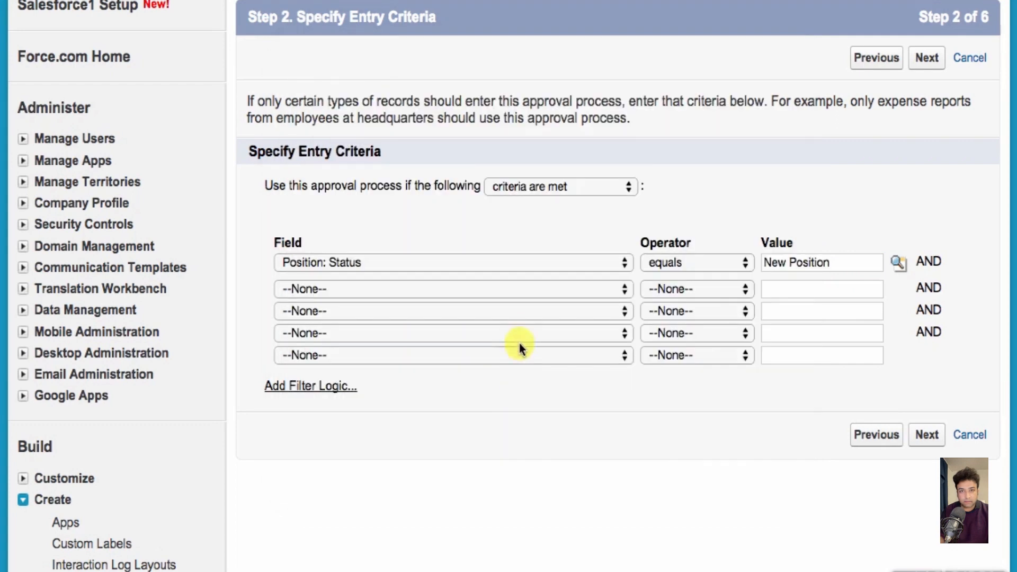
Step: Add a second entry criterion, Position: Owner not equal to the excluded owner's name, and continue to the approver settings
left_click(521, 289)
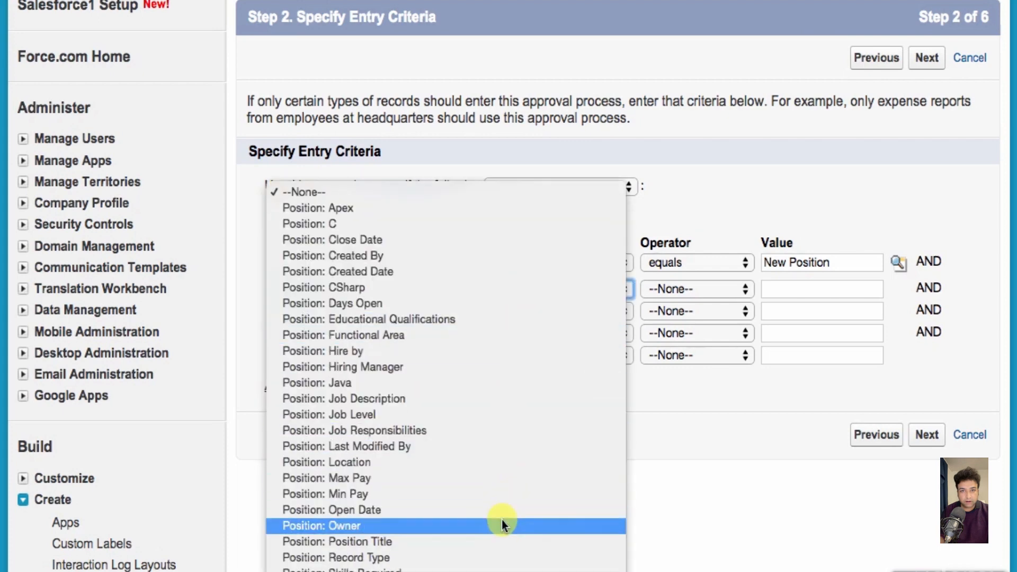
left_click(503, 524)
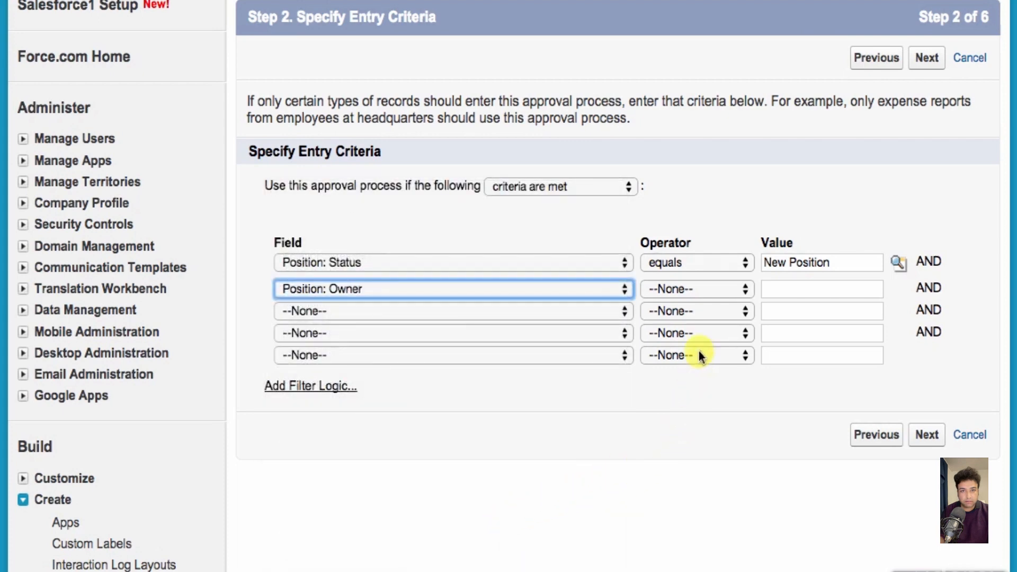
left_click(707, 291)
left_click(712, 315)
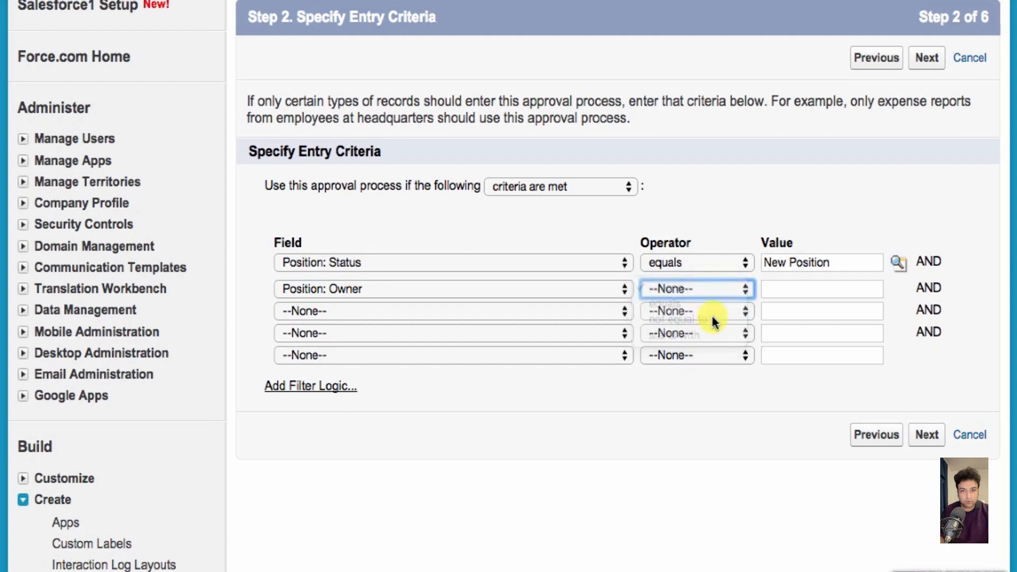
left_click(788, 289)
type("Antony")
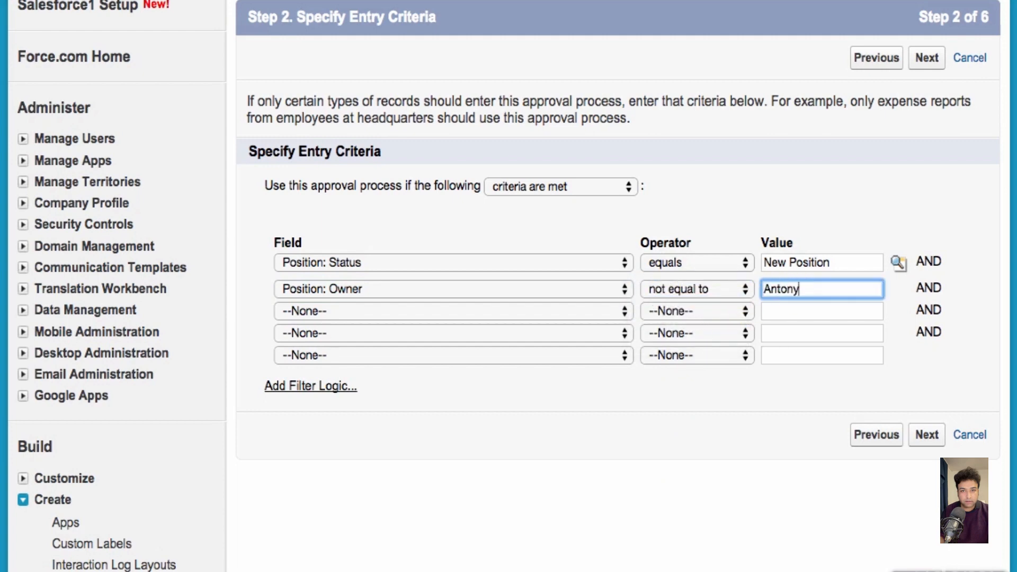
left_click(829, 391)
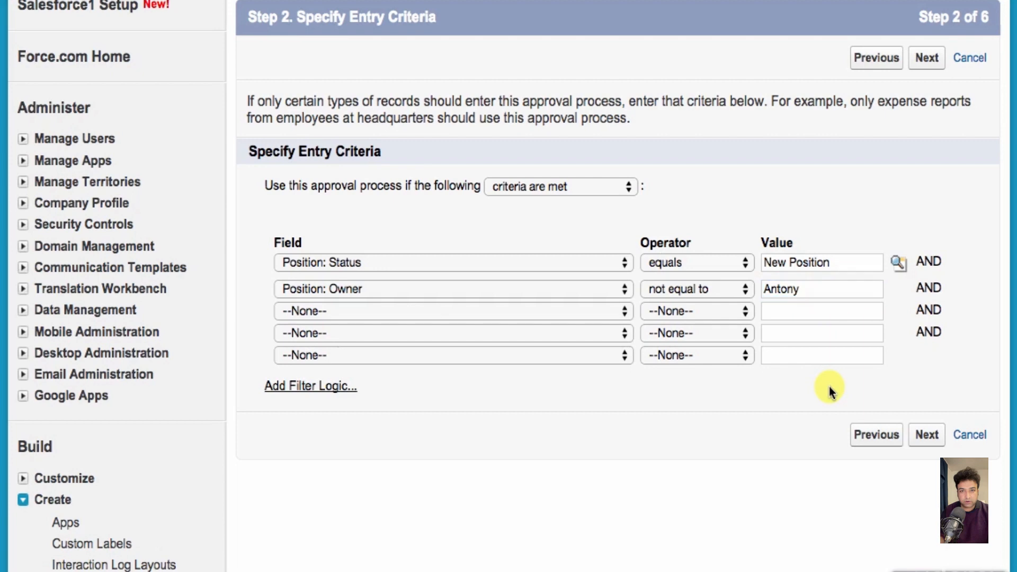
left_click(924, 435)
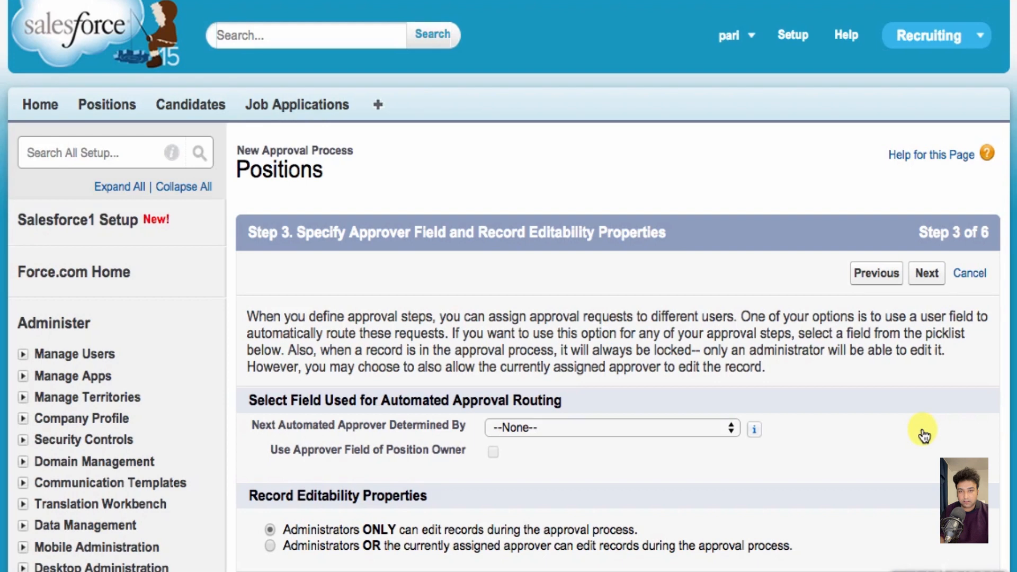
Step: Set the next automated approver to be determined by the Manager field
left_click(730, 431)
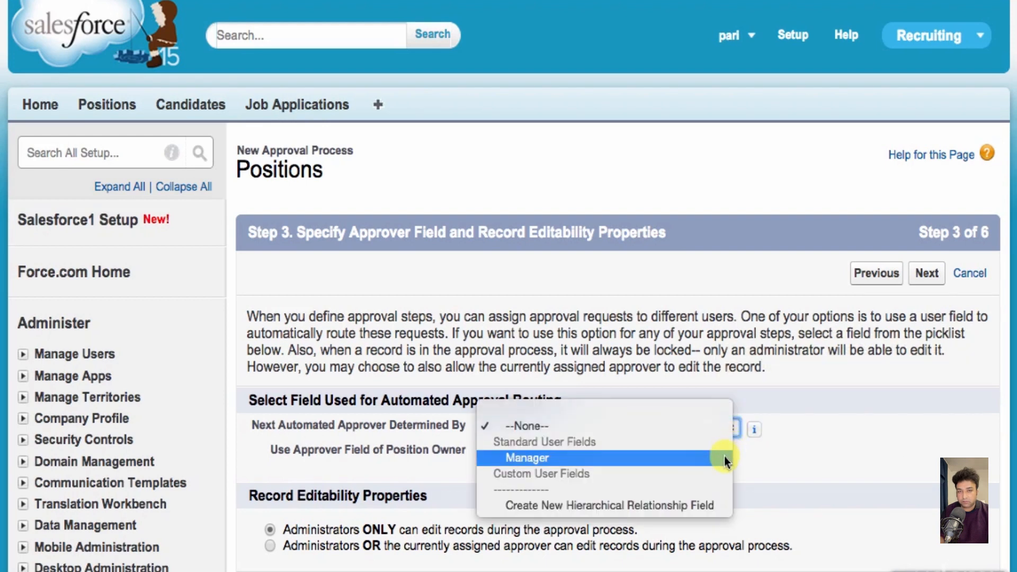
left_click(723, 456)
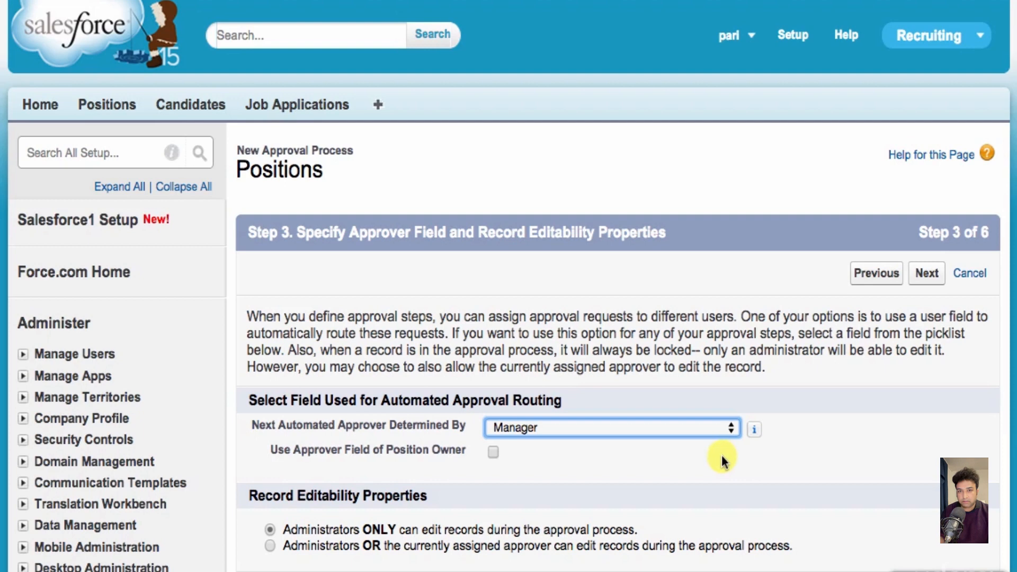
Step: Use the approver field of the position owner for automated routing and continue to the notification template settings
left_click(720, 429)
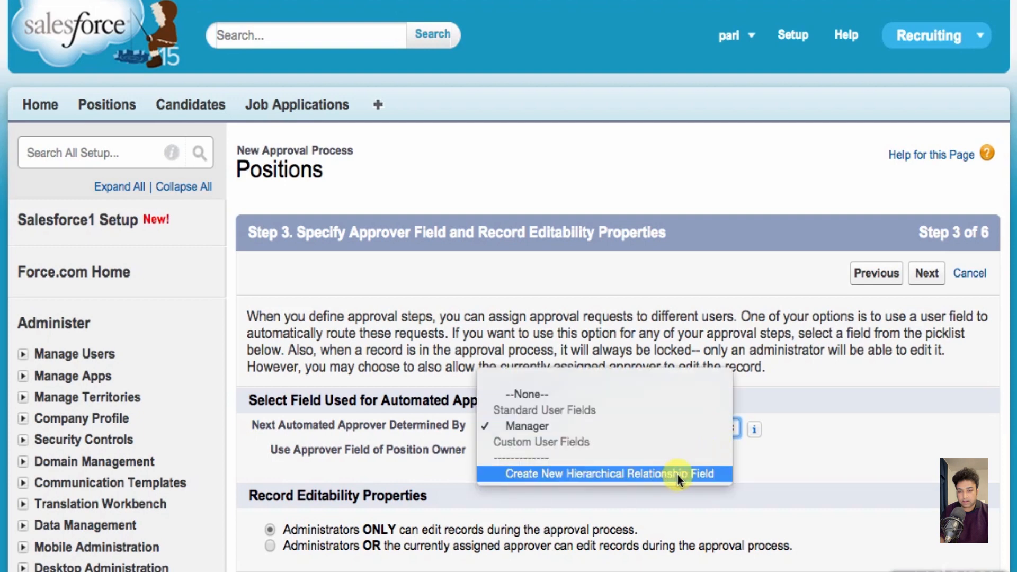
left_click(745, 475)
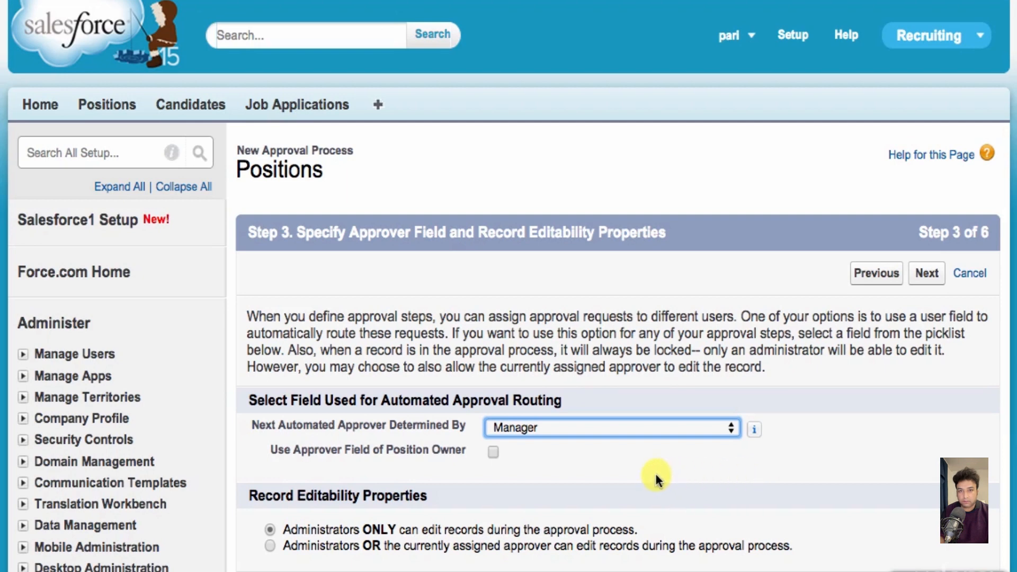
left_click(492, 452)
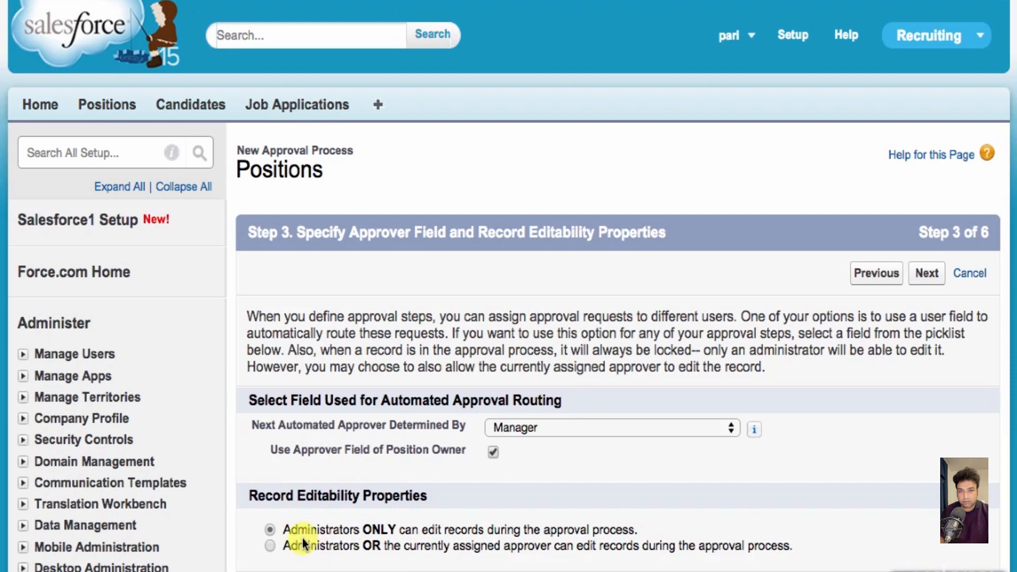
scroll(787, 550, "down", 3)
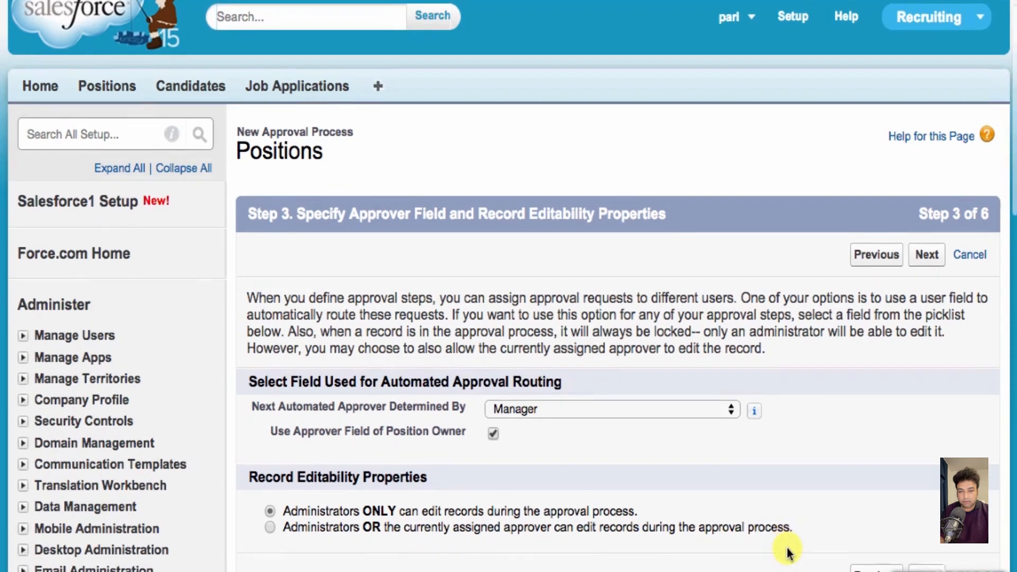
left_click(927, 538)
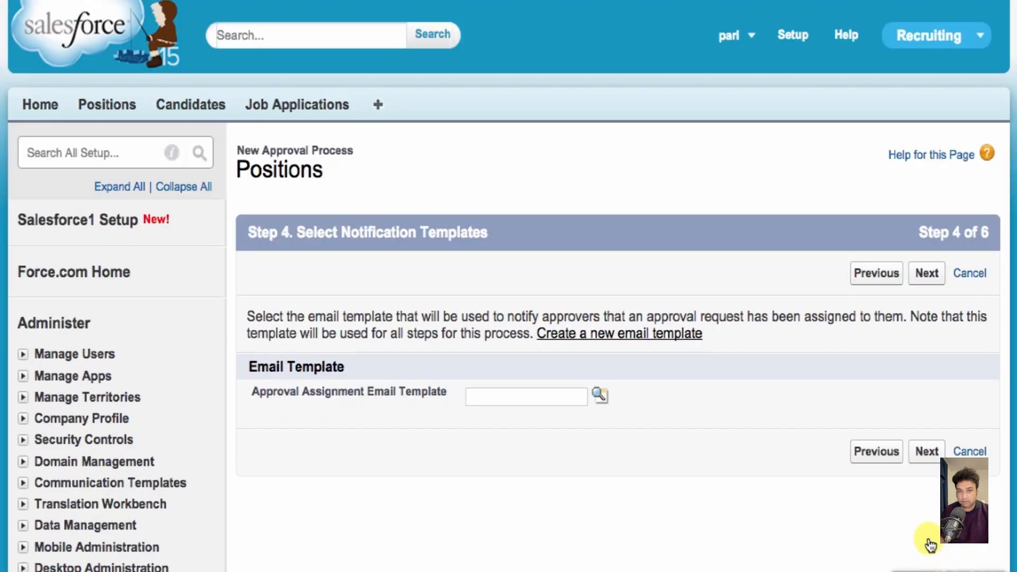
Step: Choose New Position Approval as the approval assignment email template and continue to the approval page layout
left_click(600, 395)
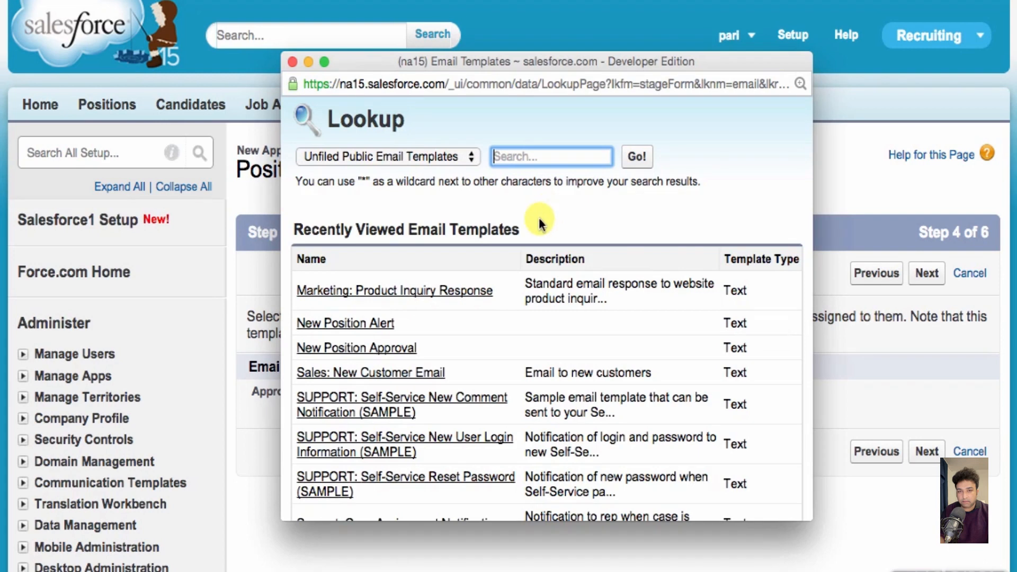
left_click(405, 349)
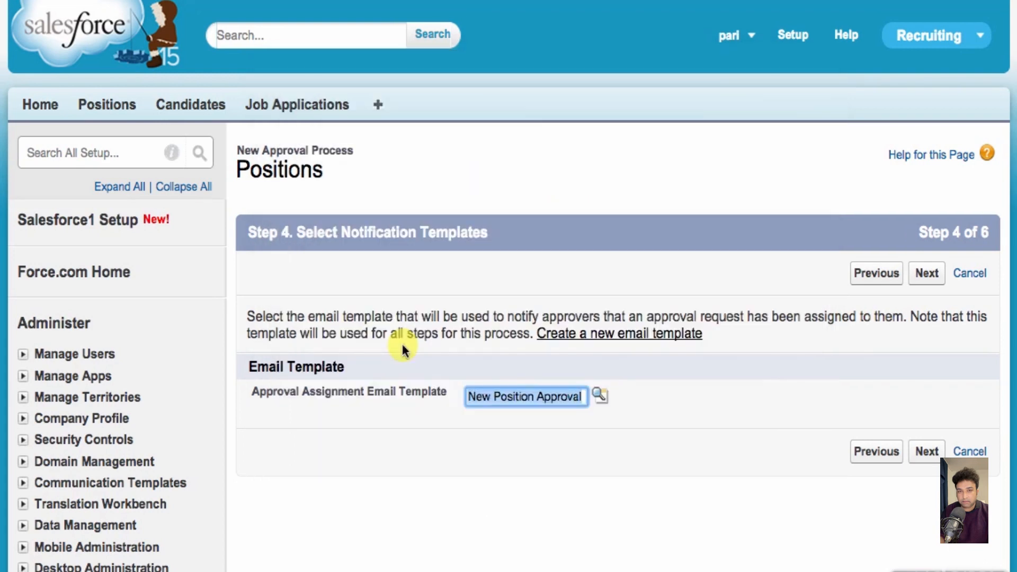
left_click(926, 451)
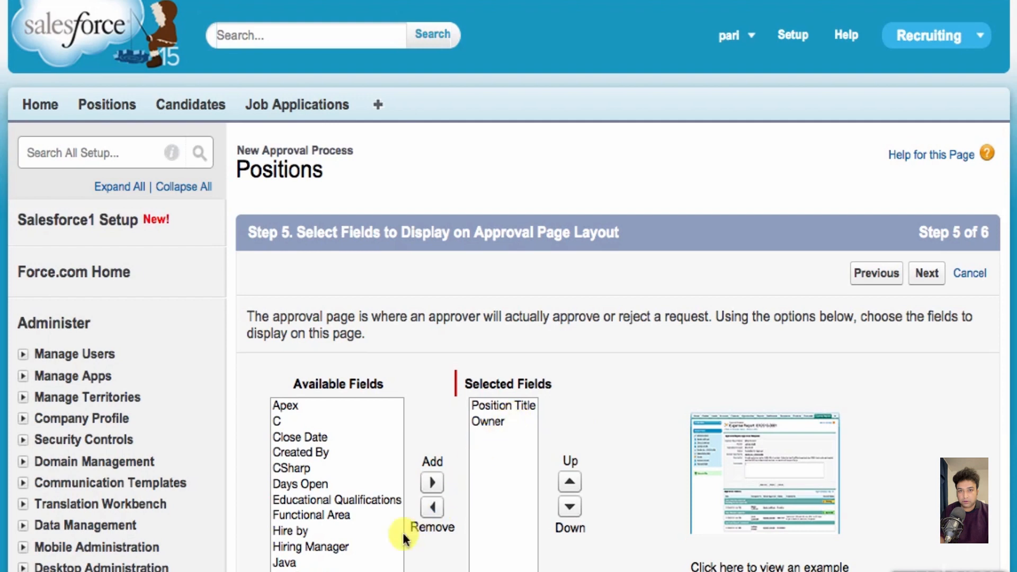
Step: Add Job Description, Max Pay and Min Pay to the approval page fields and enable the display of approval history information
left_click(321, 569)
scroll(363, 540, "down", 3)
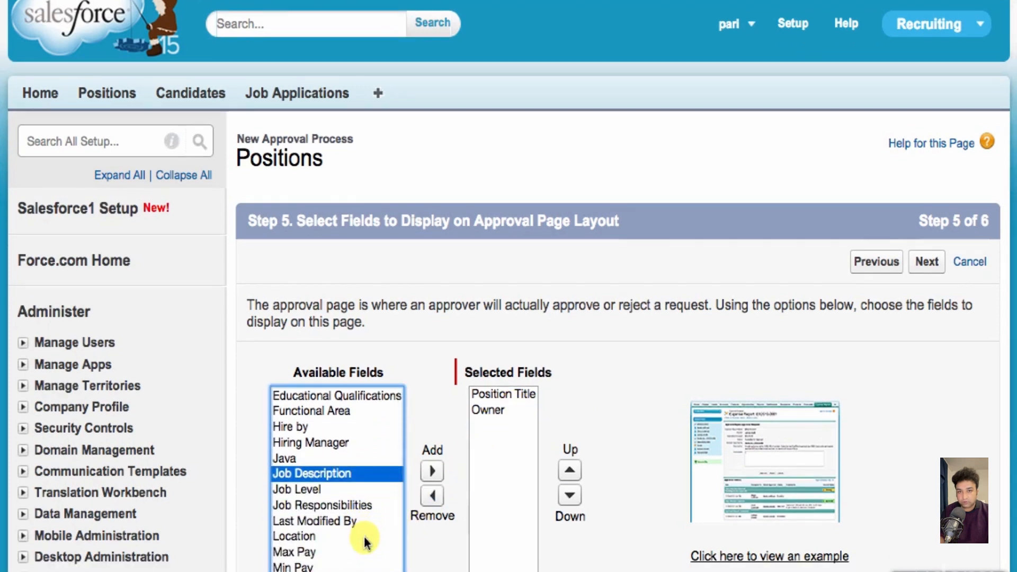
left_click(299, 552, "super")
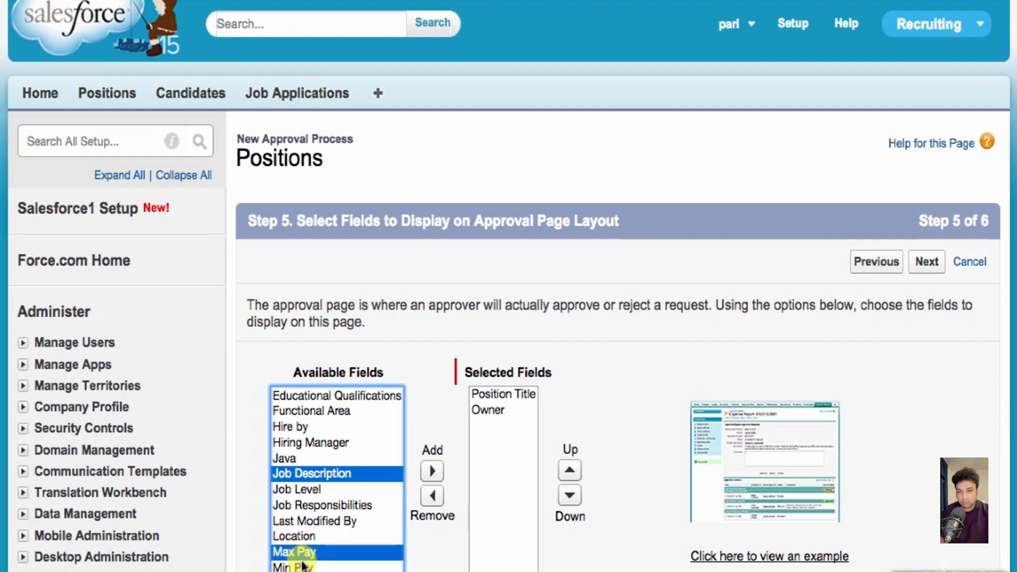
left_click(300, 566, "super")
left_click(432, 470)
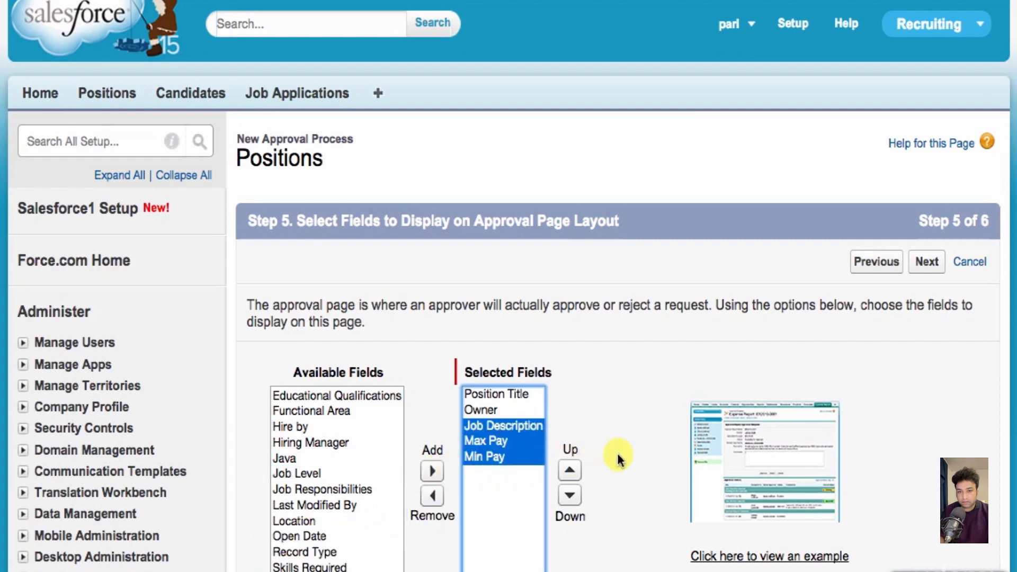
scroll(617, 453, "down", 5)
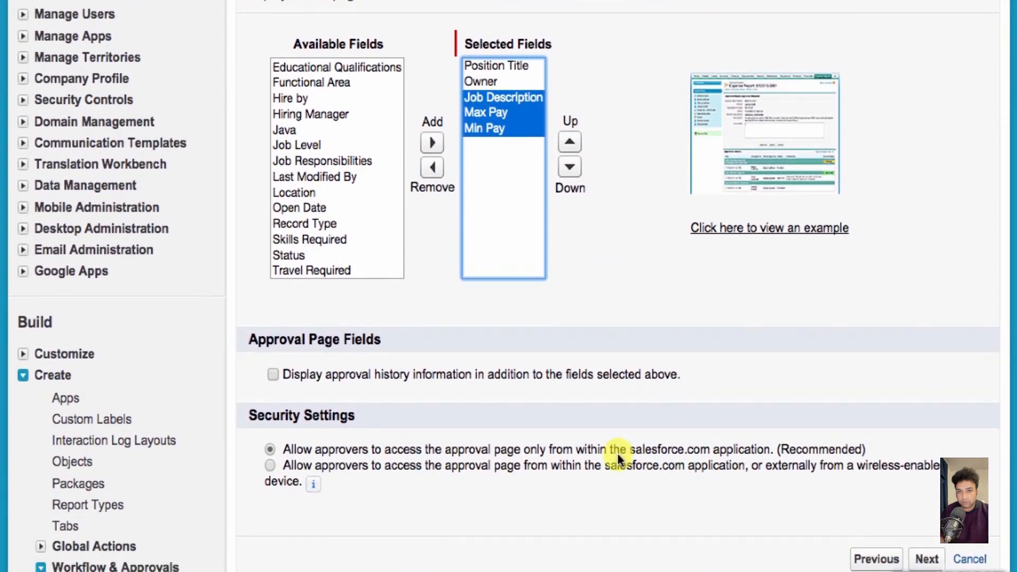
left_click(273, 375)
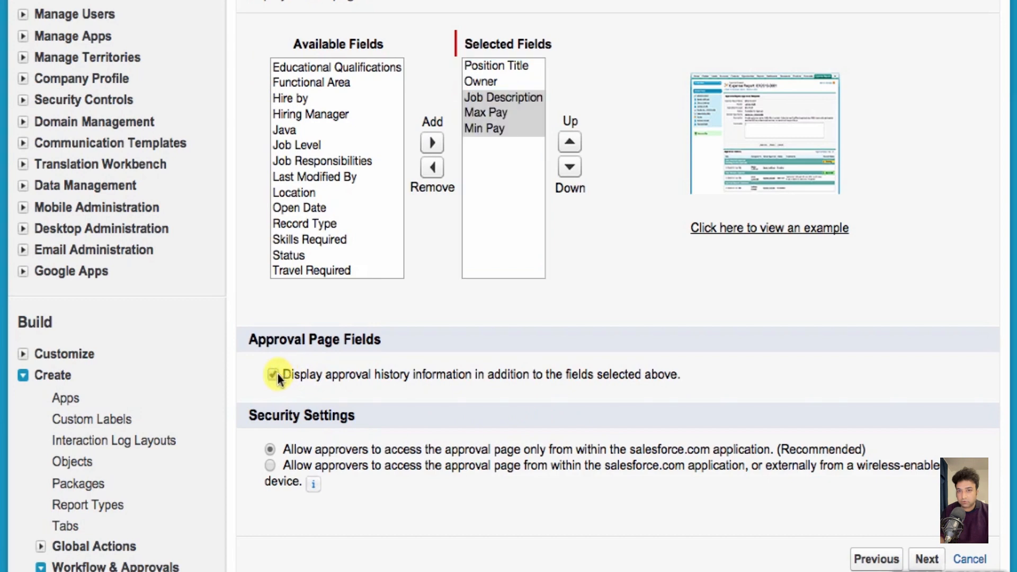
Step: View the example approval page down to its approval history, close it and continue to the initial submitter settings
left_click(743, 228)
scroll(744, 228, "down", 3)
scroll(744, 228, "down", 2)
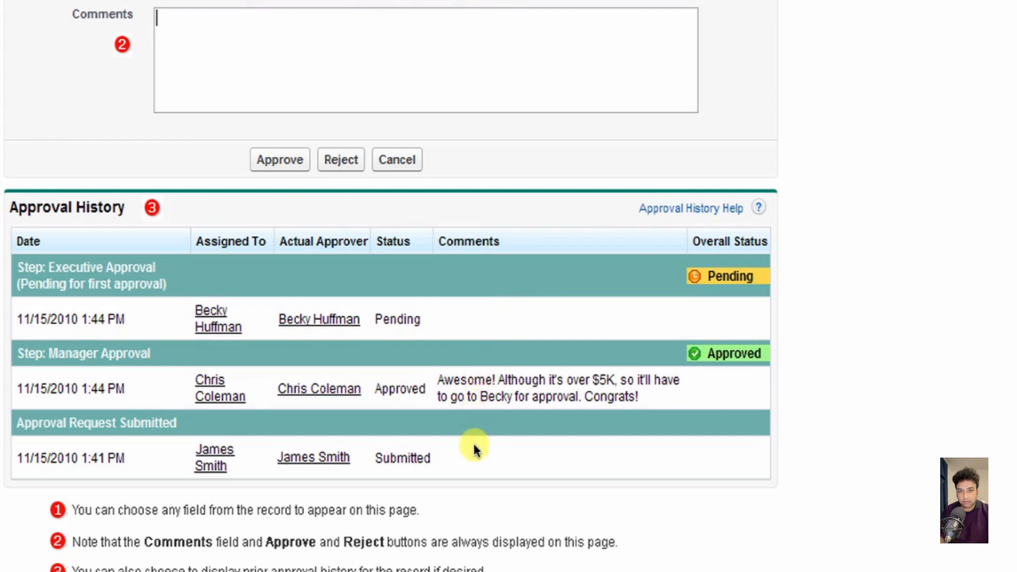
key("super+w")
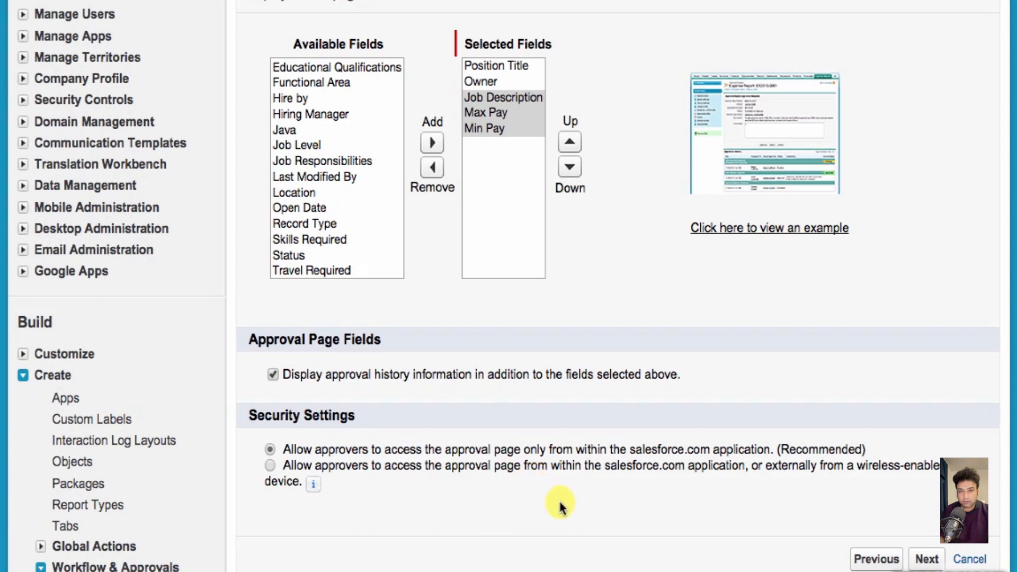
scroll(561, 507, "up", 1)
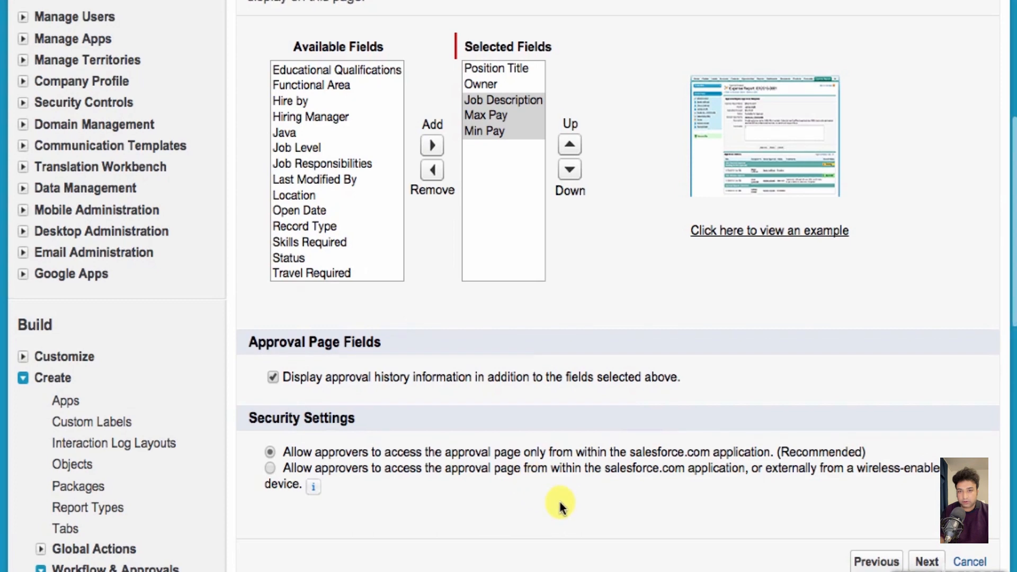
left_click(911, 564)
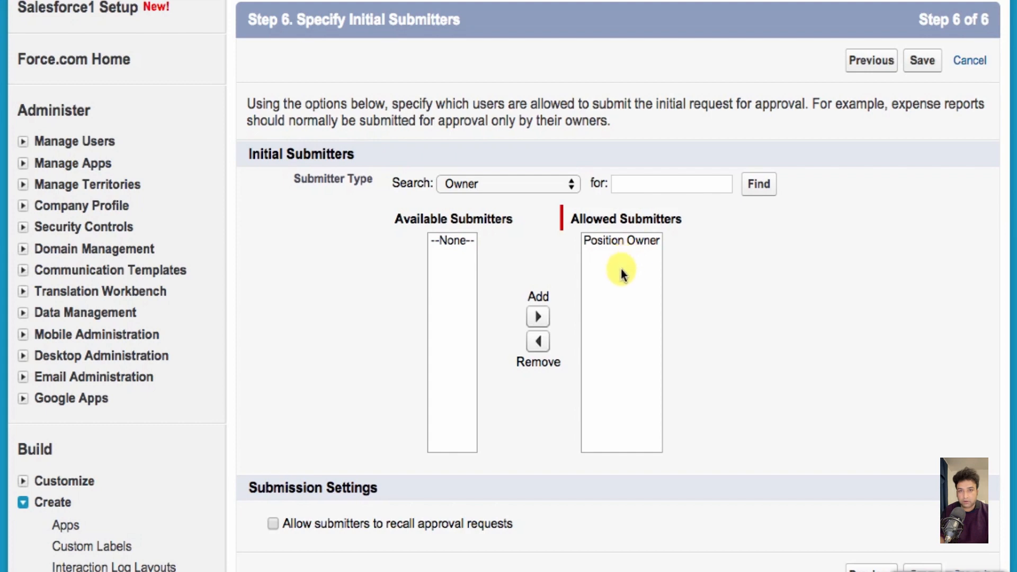
Step: Allow submitters to recall approval requests, and save the process, choosing to review its detail page instead of creating a step
scroll(570, 388, "down", 2)
scroll(570, 390, "down", 1)
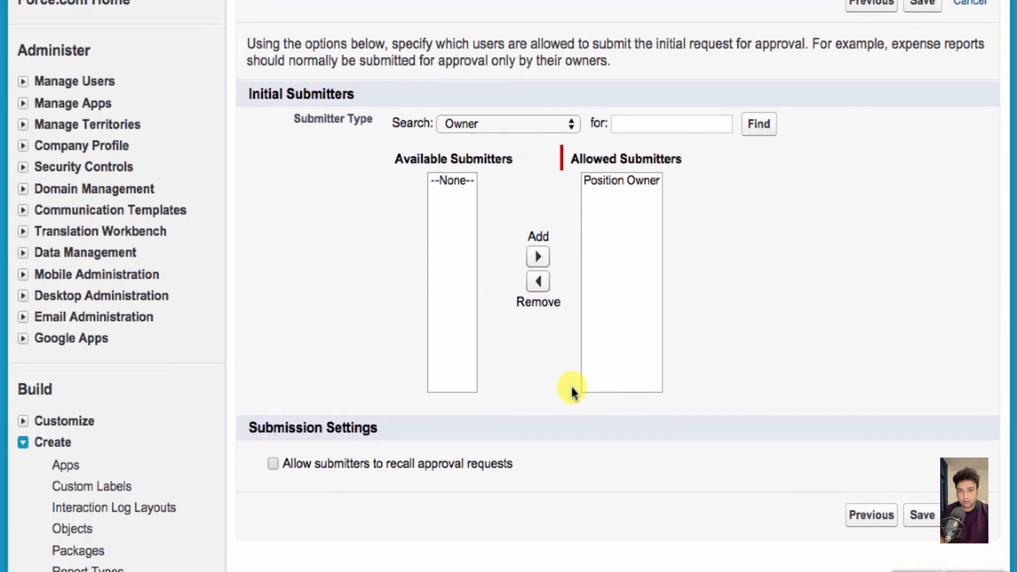
left_click(272, 463)
left_click(920, 518)
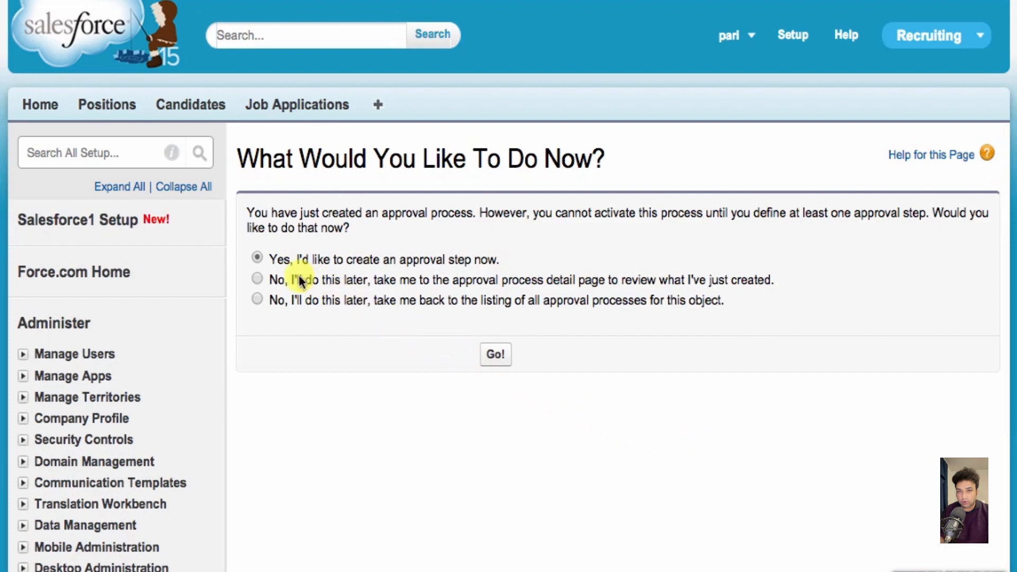
left_click(258, 280)
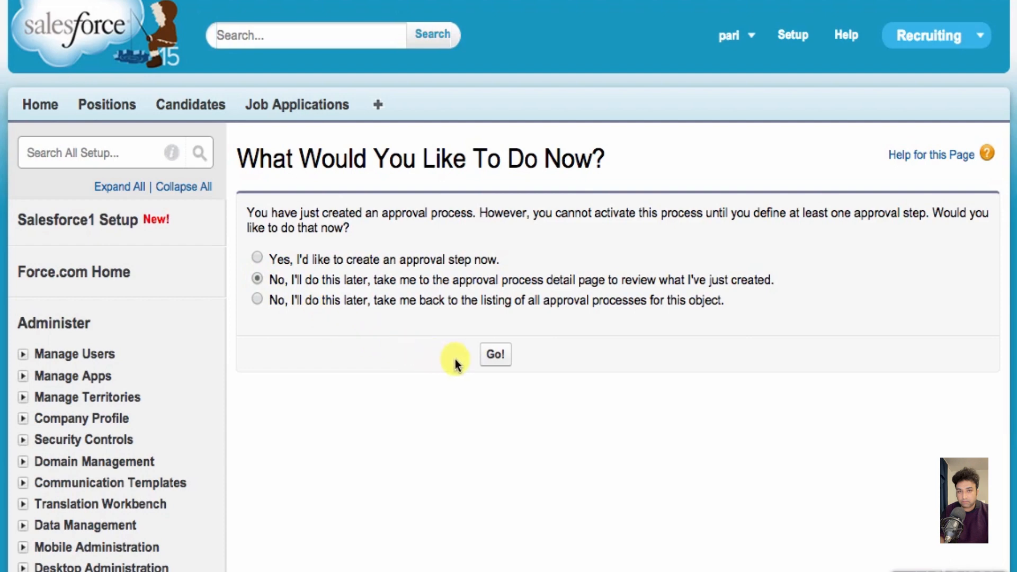
left_click(493, 365)
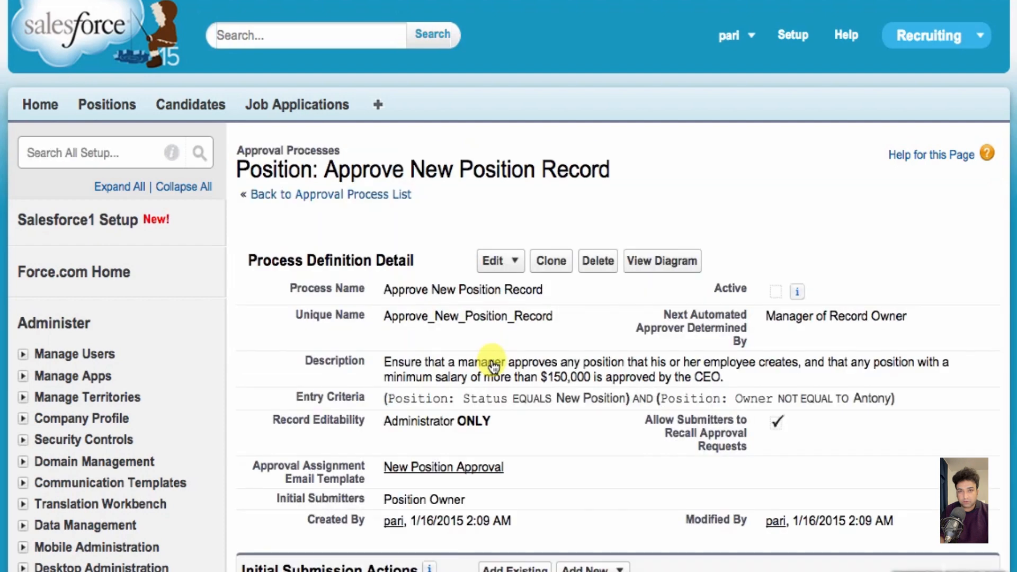
Step: Start a new approval step for the Approve New Position Record process and name it "Manager Approval"
scroll(493, 365, "down", 3)
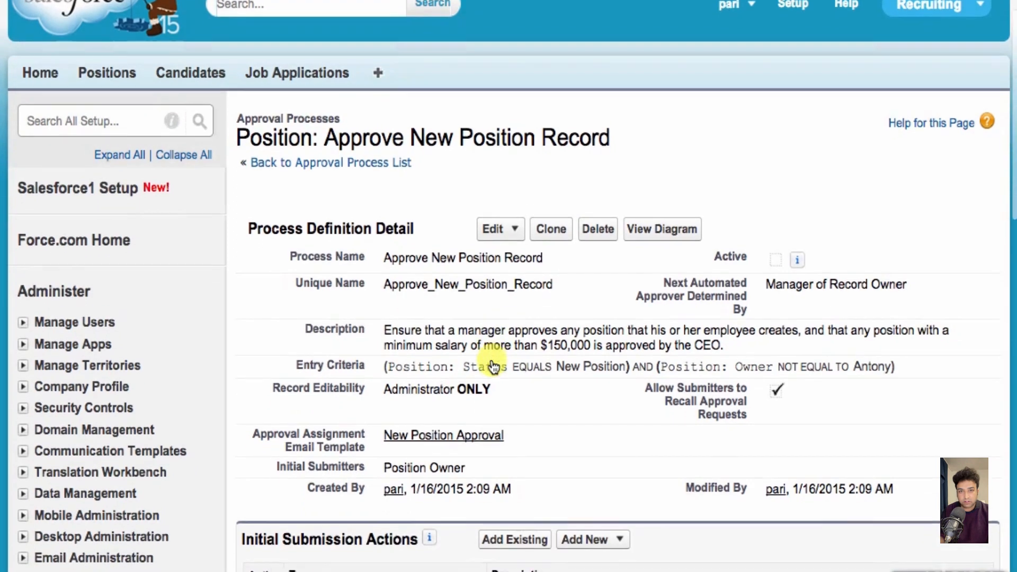
scroll(493, 365, "down", 2)
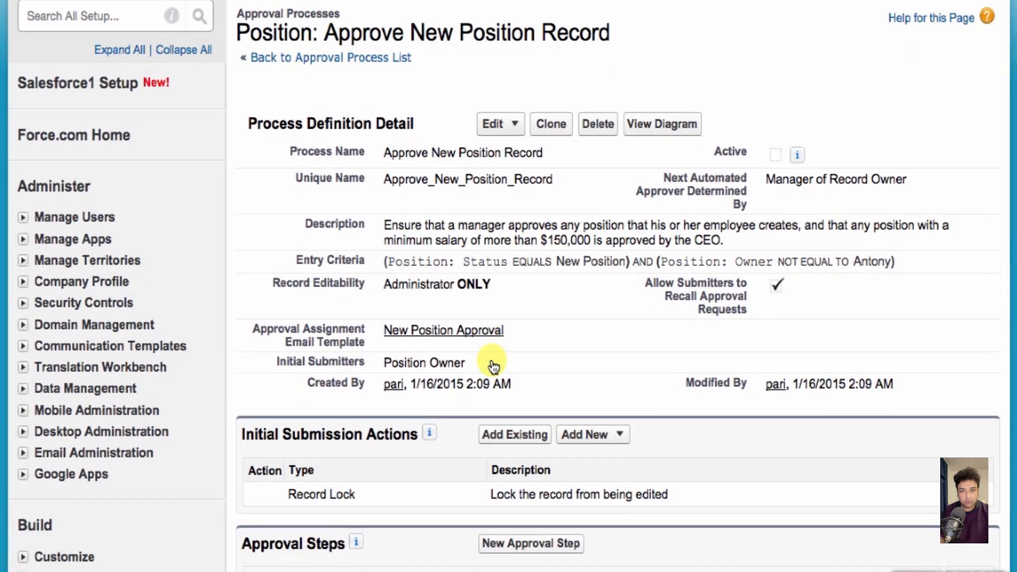
scroll(493, 365, "down", 2)
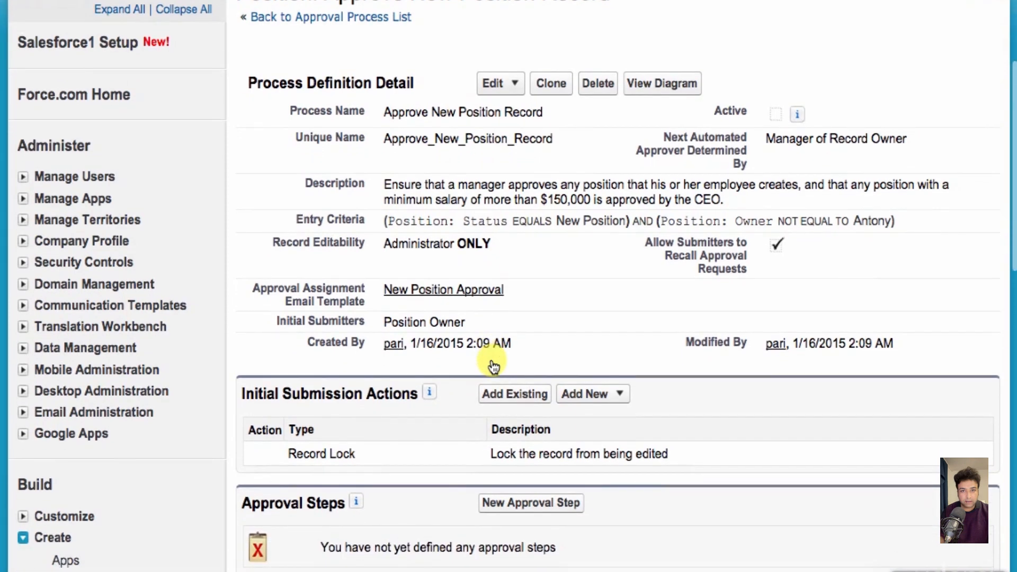
scroll(493, 365, "down", 4)
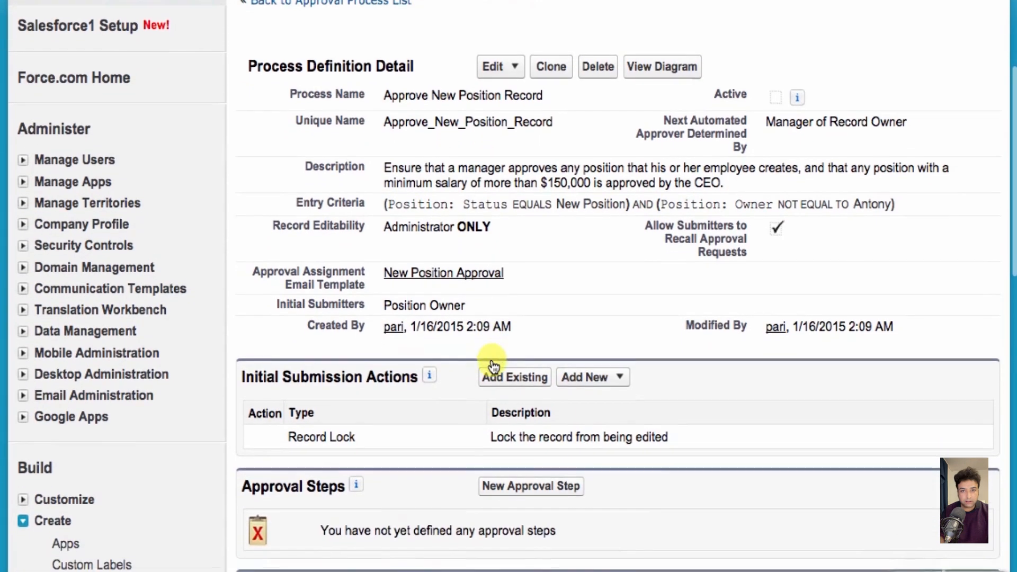
scroll(493, 365, "down", 2)
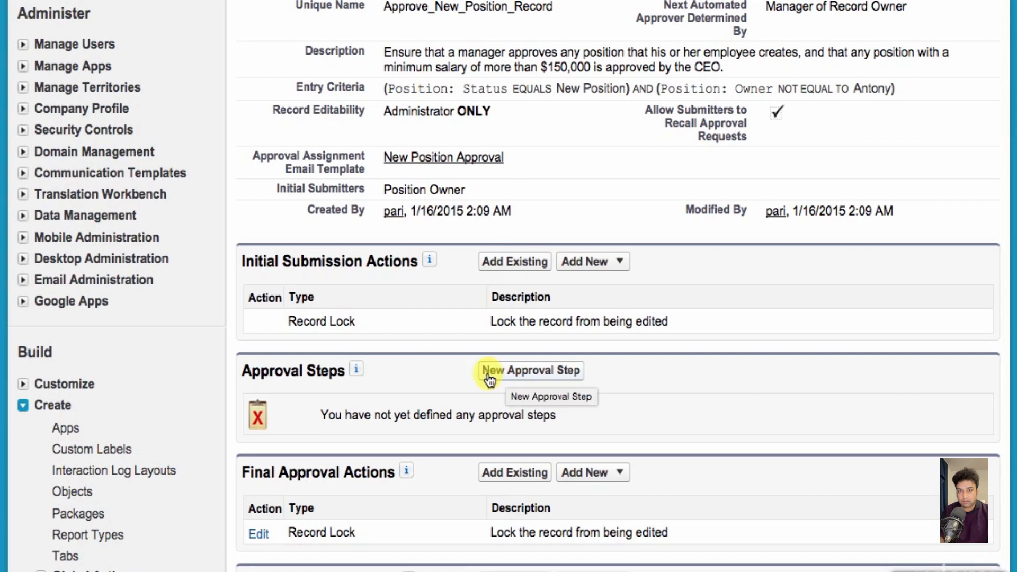
left_click(518, 377)
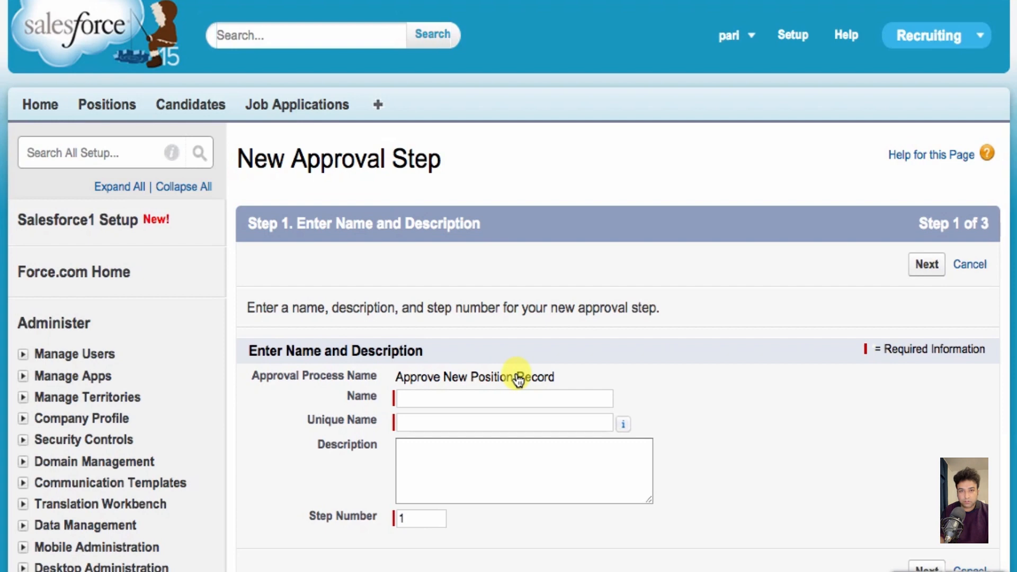
left_click(505, 396)
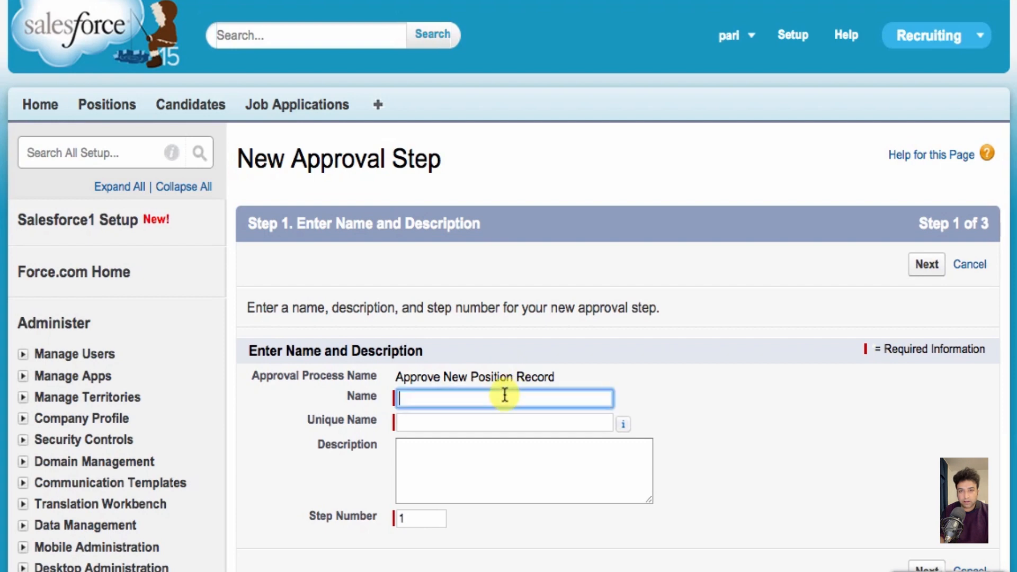
type("Manager Approval")
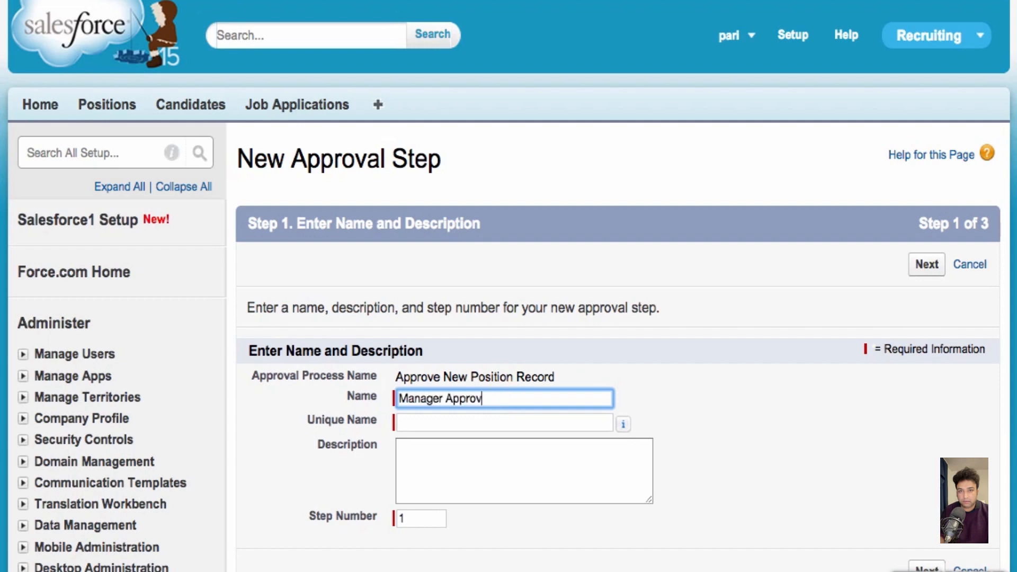
Step: Describe the step as "Every new position record must be approved by the position owner's manager" and let all records enter it
key("Tab")
key("Tab")
type("Every new position re")
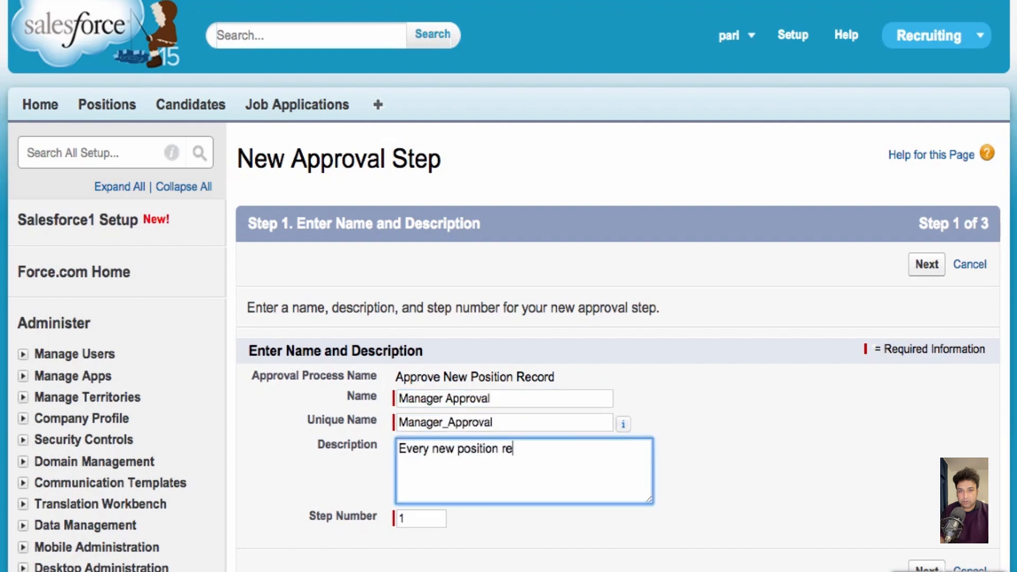
type("cord must be approved by the p")
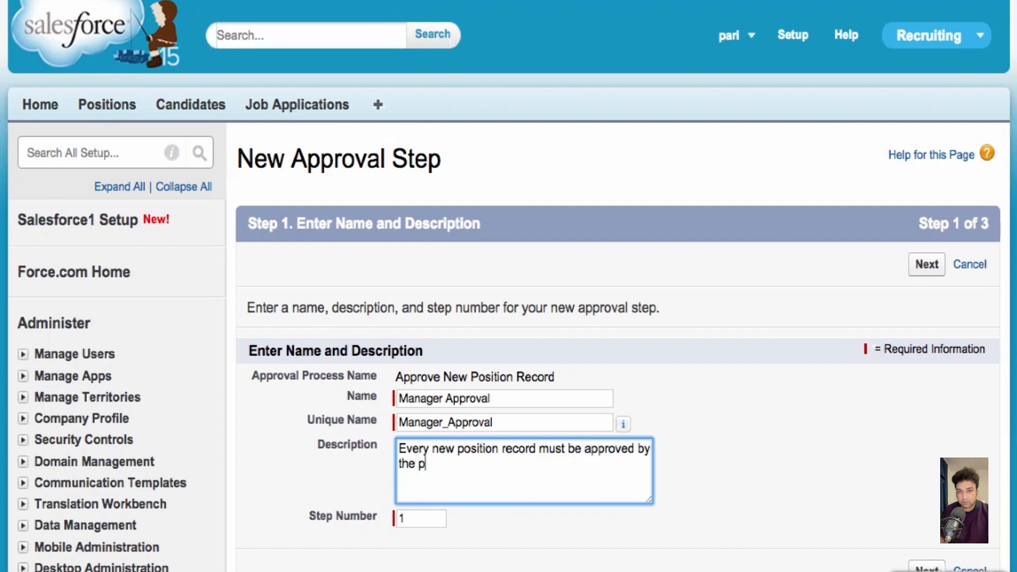
type("osition owner's manager")
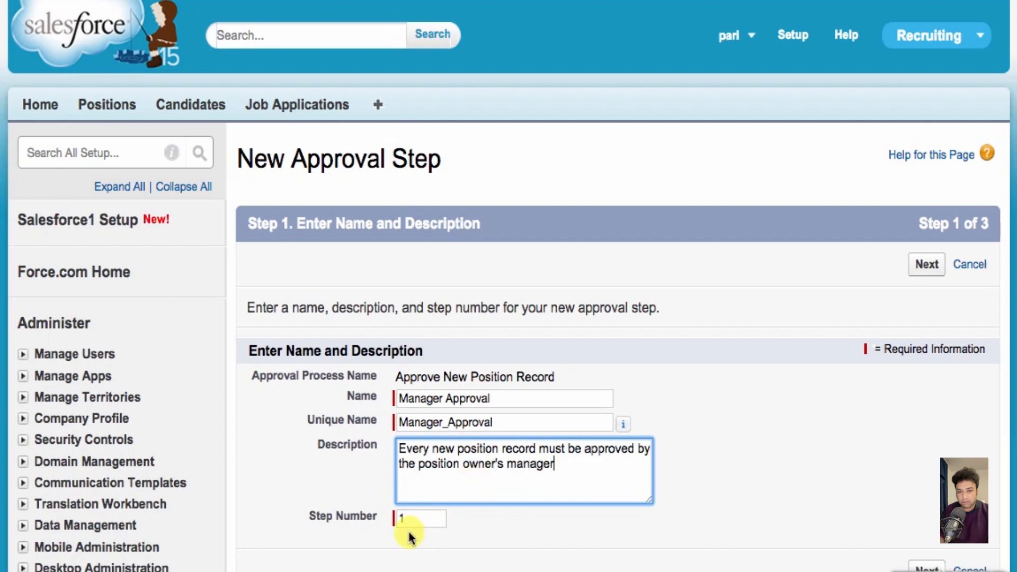
scroll(407, 528, "down", 2)
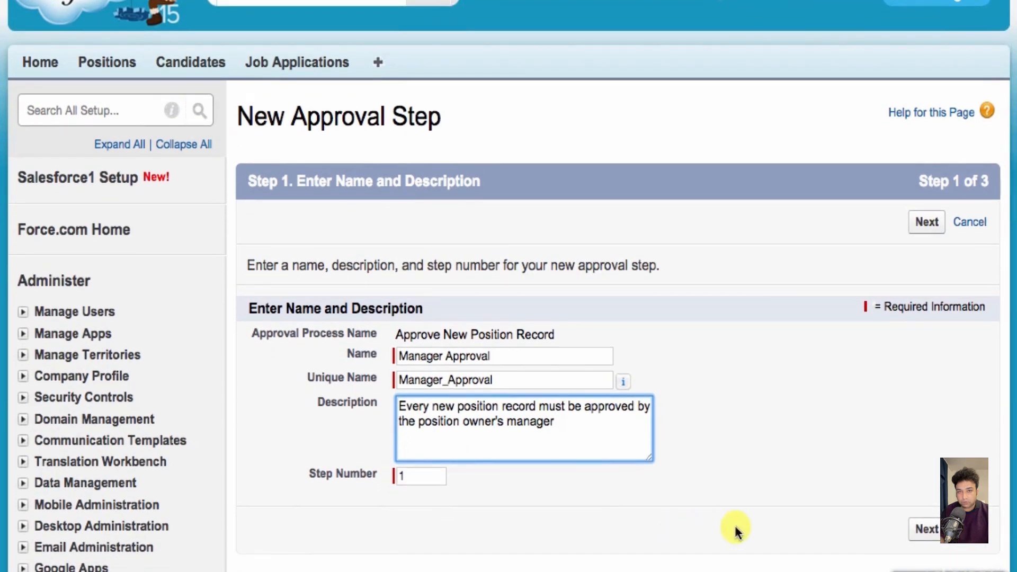
left_click(923, 529)
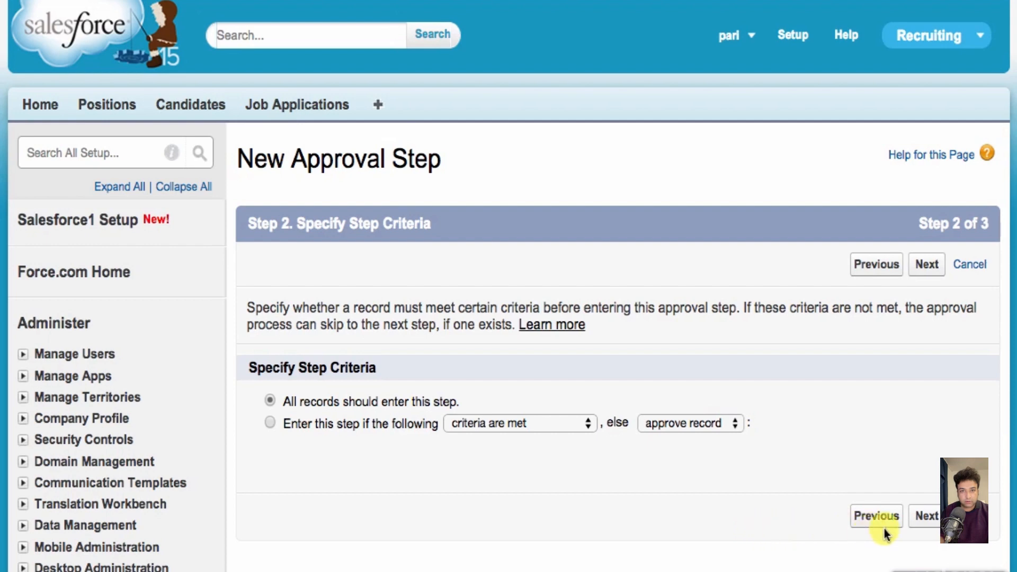
left_click(927, 523)
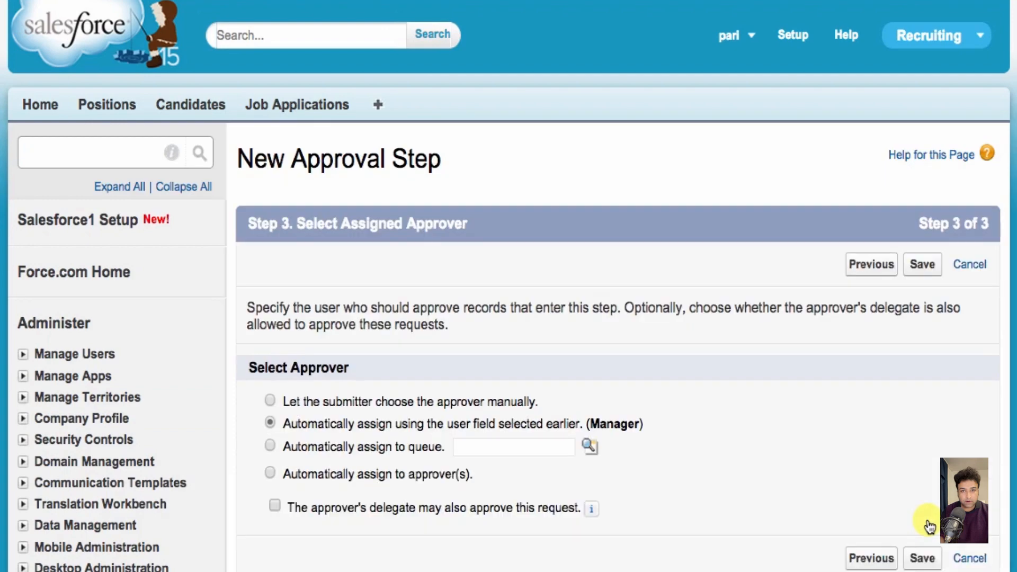
Step: Let the approver's delegate also approve Manager Approval requests, and save the step without creating approval or rejection actions
scroll(929, 526, "down", 1)
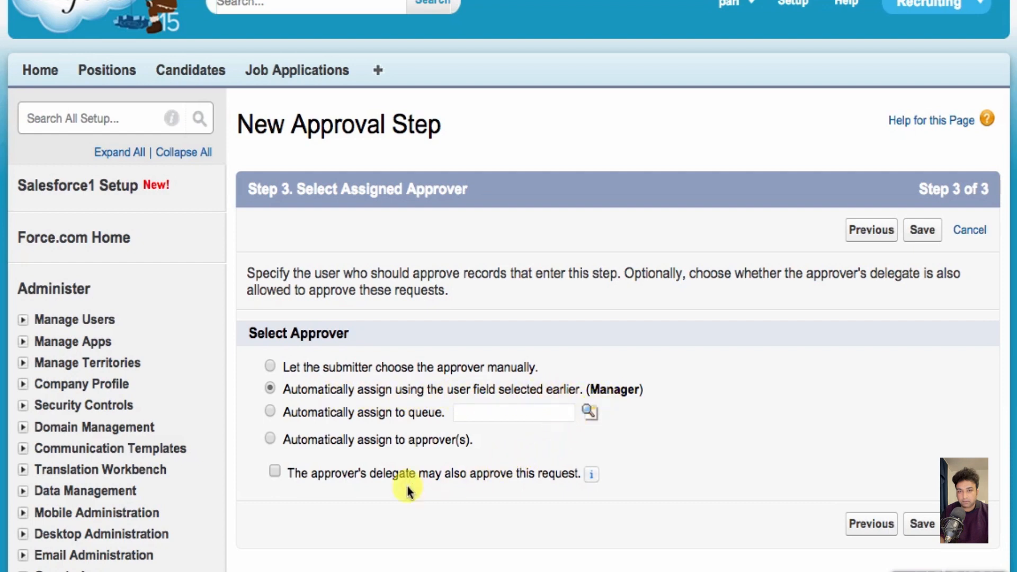
left_click(275, 473)
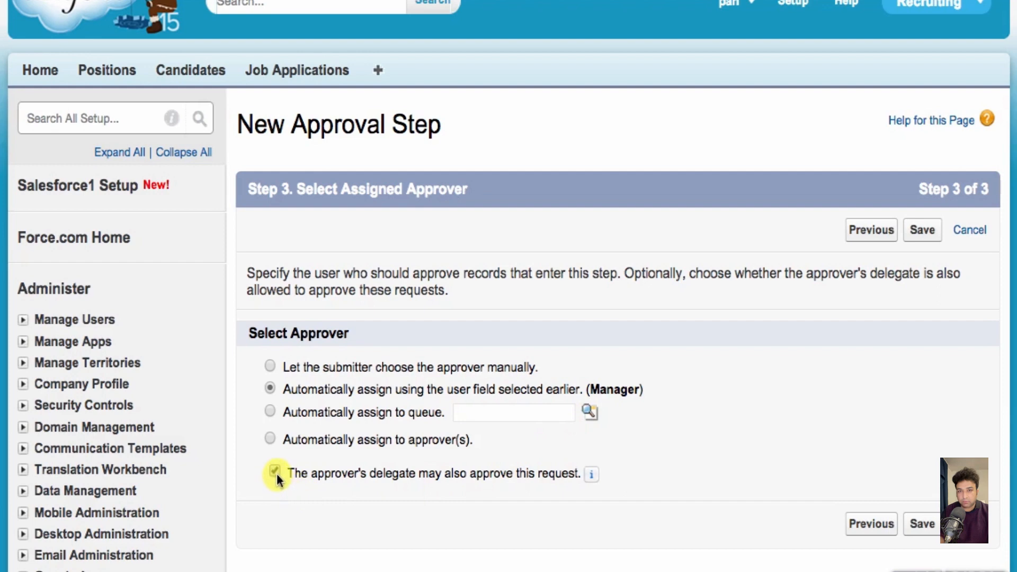
left_click(921, 527)
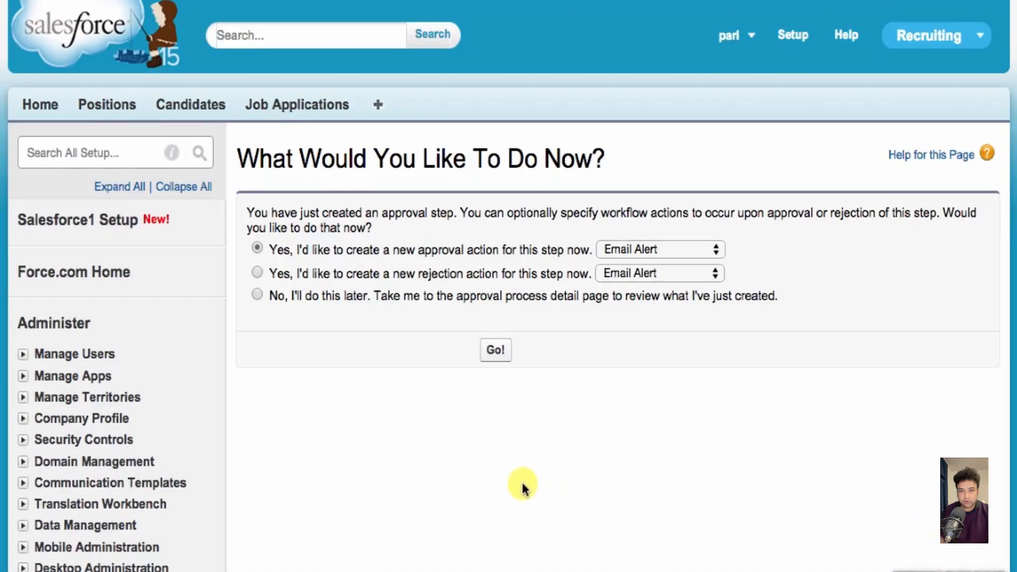
left_click(258, 295)
left_click(495, 350)
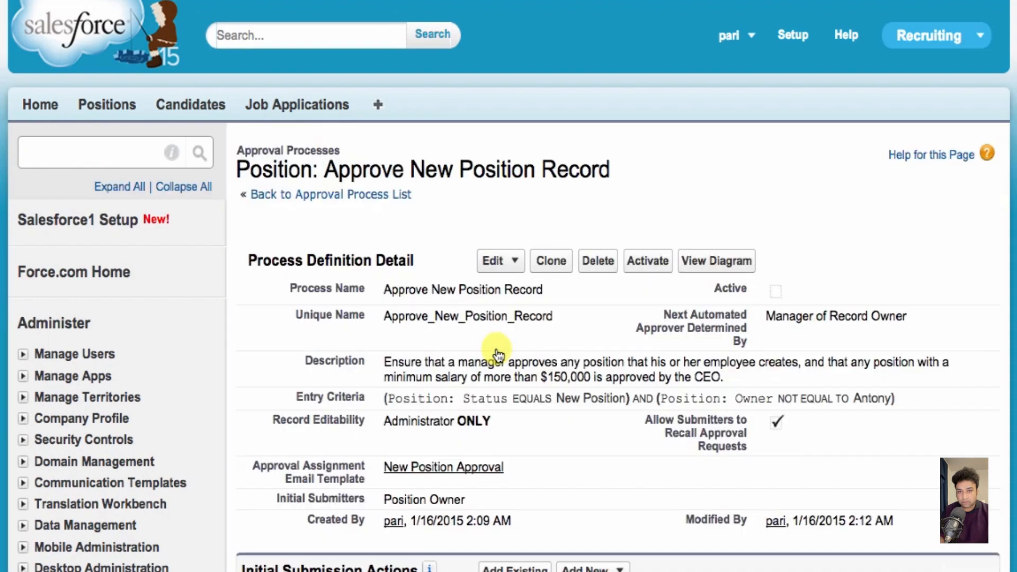
Step: Start a second approval step for the Approve New Position Record process and name it "CEO's Approval"
scroll(498, 353, "down", 5)
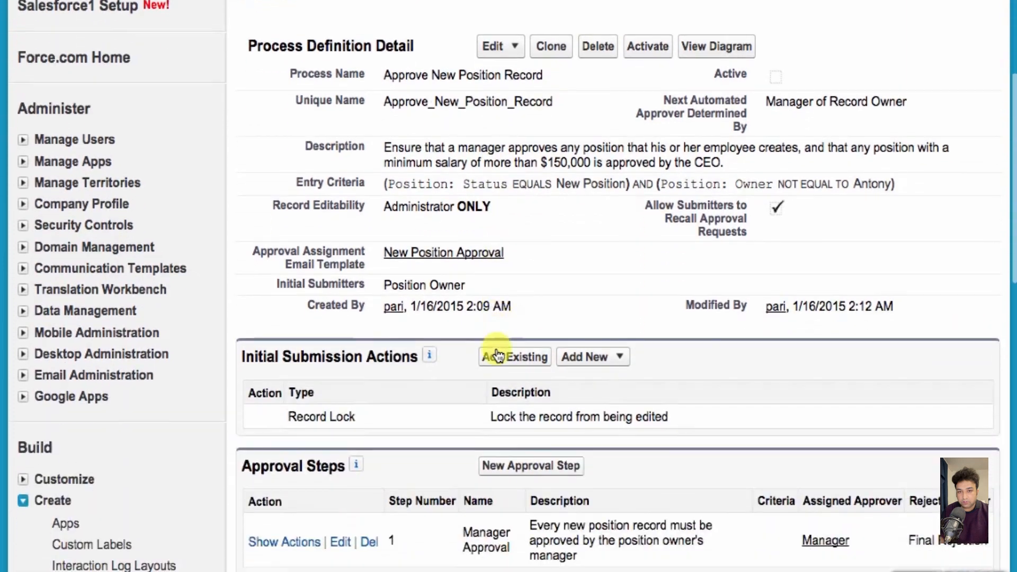
scroll(498, 353, "down", 1)
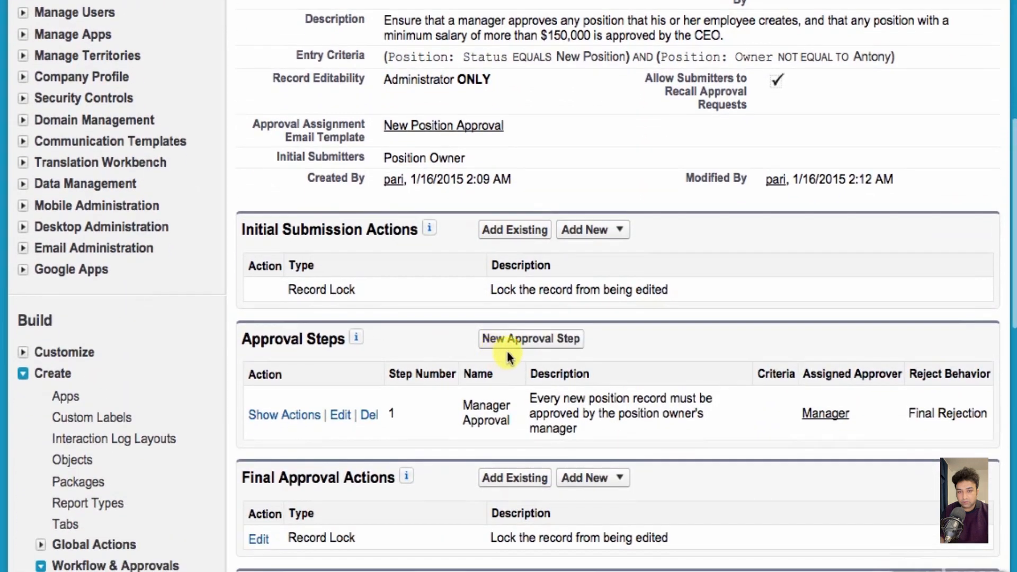
left_click(516, 340)
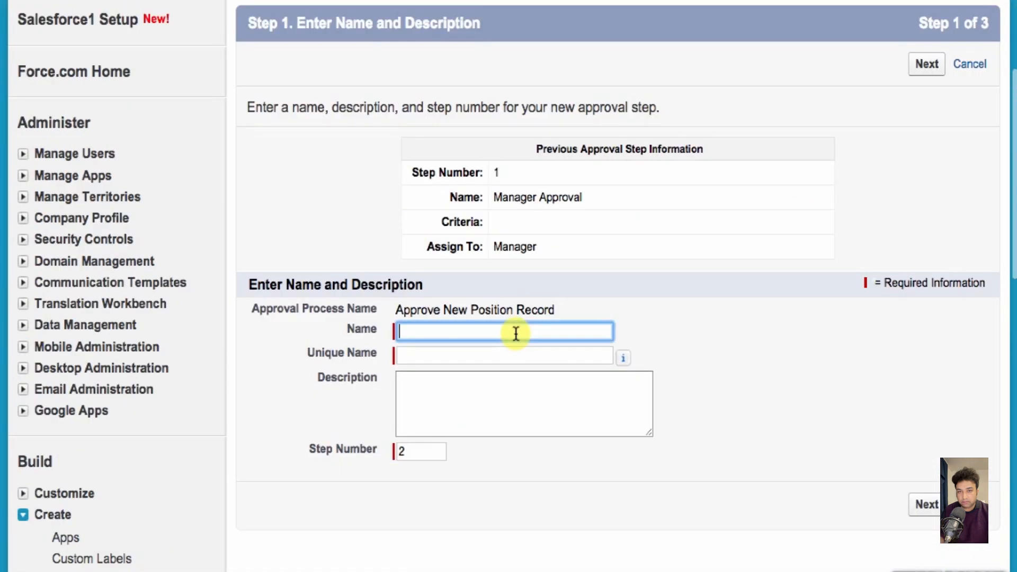
type("CEO")
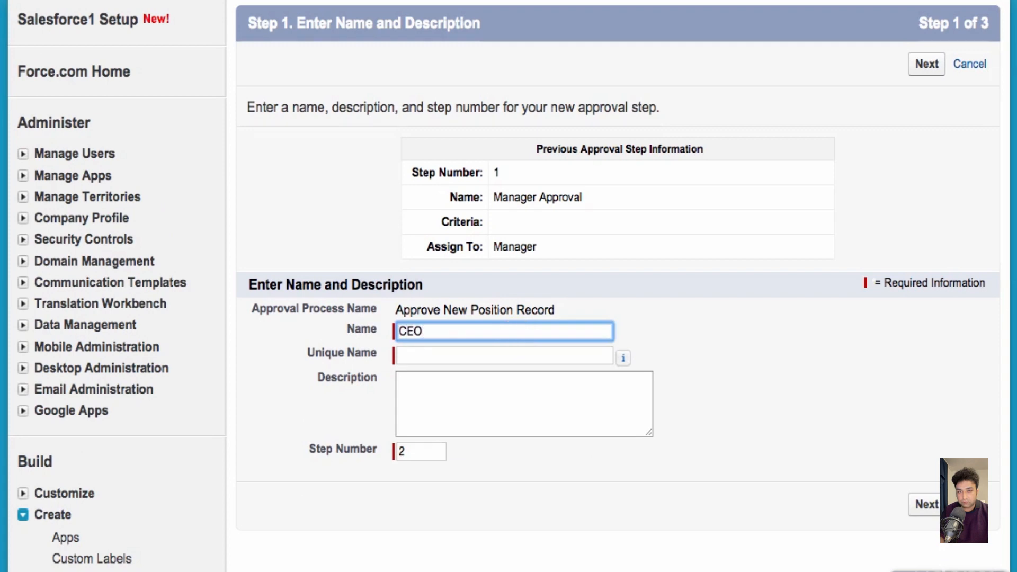
type("'s Approval")
key("Tab")
key("Tab")
Step: Describe the step as "Every new position record with a min salary greater than $150,000 must be approved by the CEO" and continue
type("Every ")
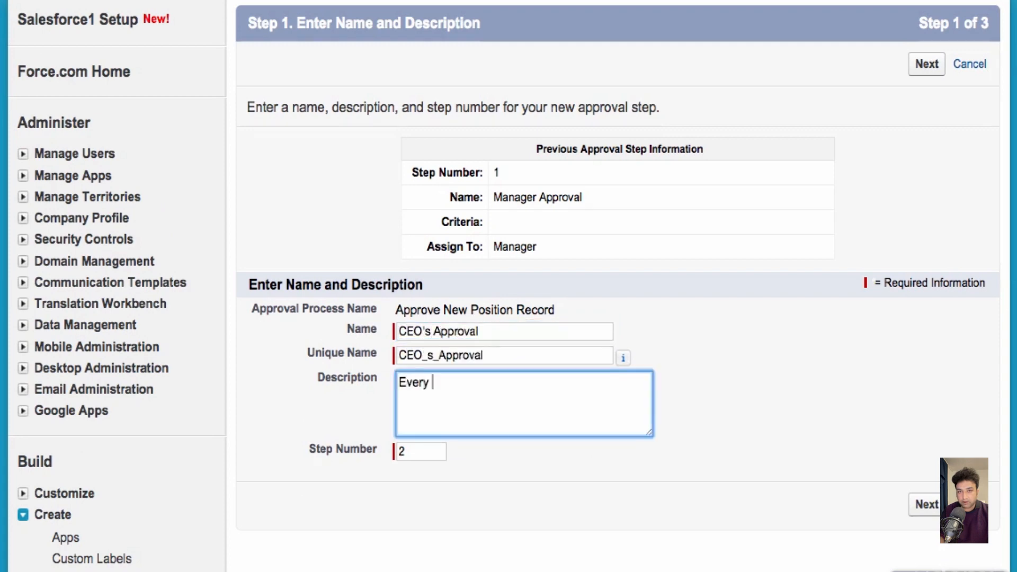
type("new position record with a")
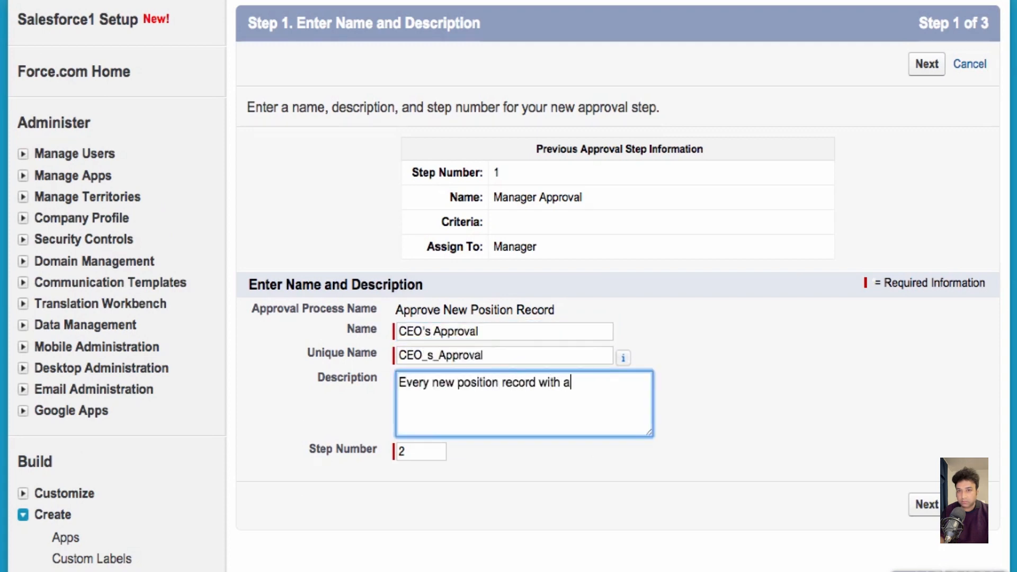
type(" min salary greater than $150,")
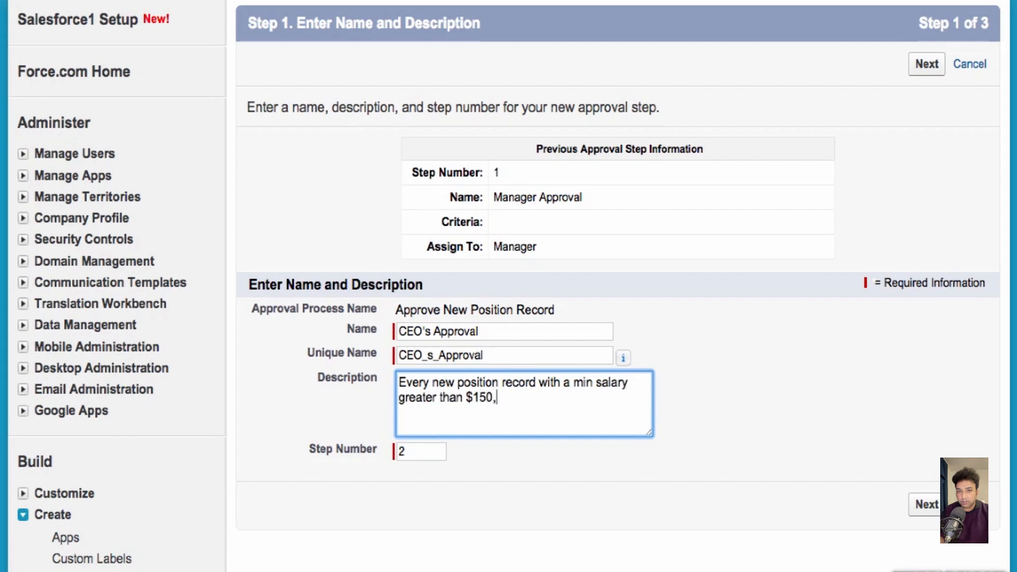
type("000 must be approved by the CEO")
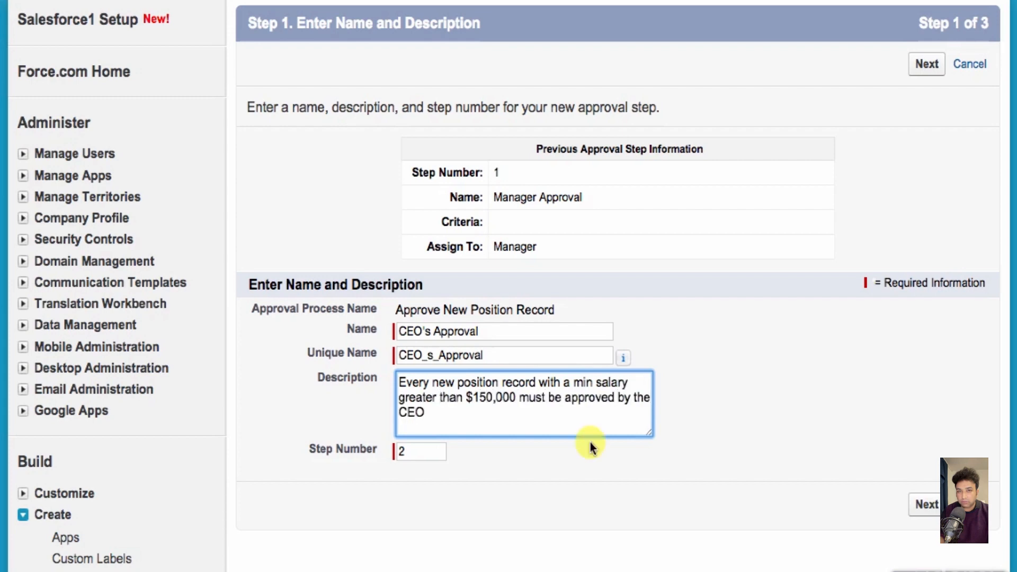
left_click(924, 505)
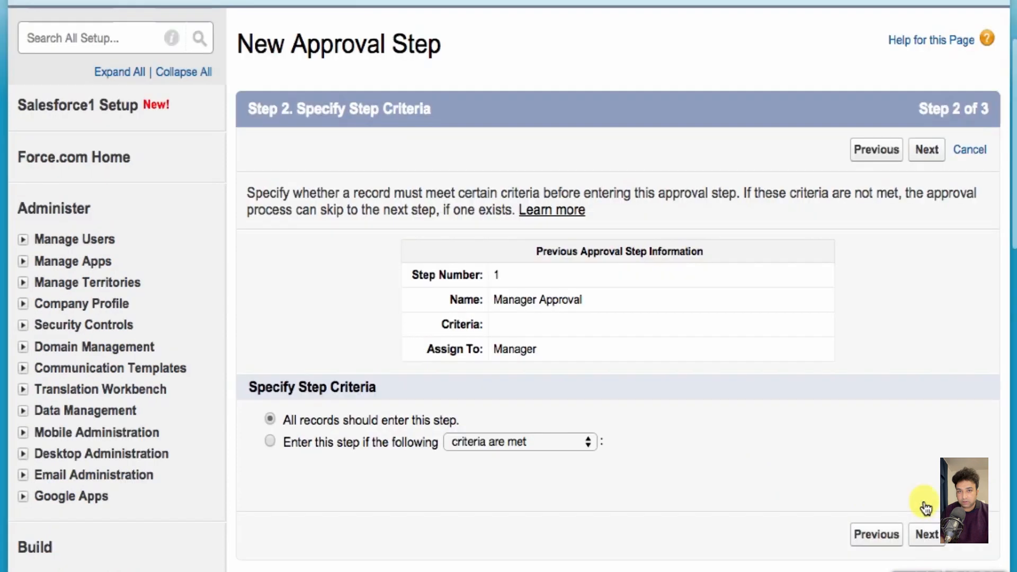
Step: Limit entry to the step to records whose Position: Min Pay is greater than 150000, and continue to the approver settings
scroll(924, 506, "down", 3)
scroll(924, 507, "down", 2)
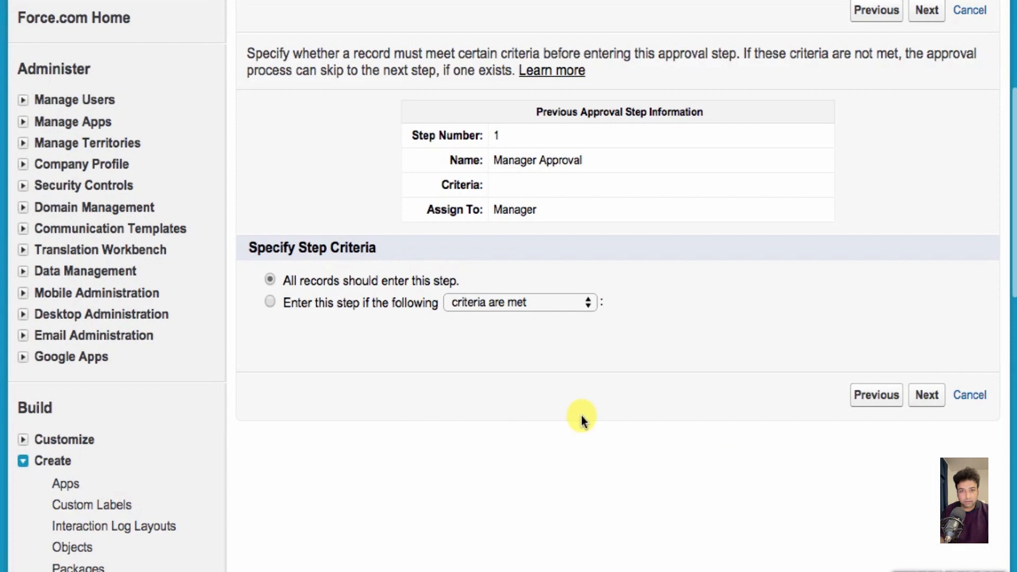
left_click(268, 304)
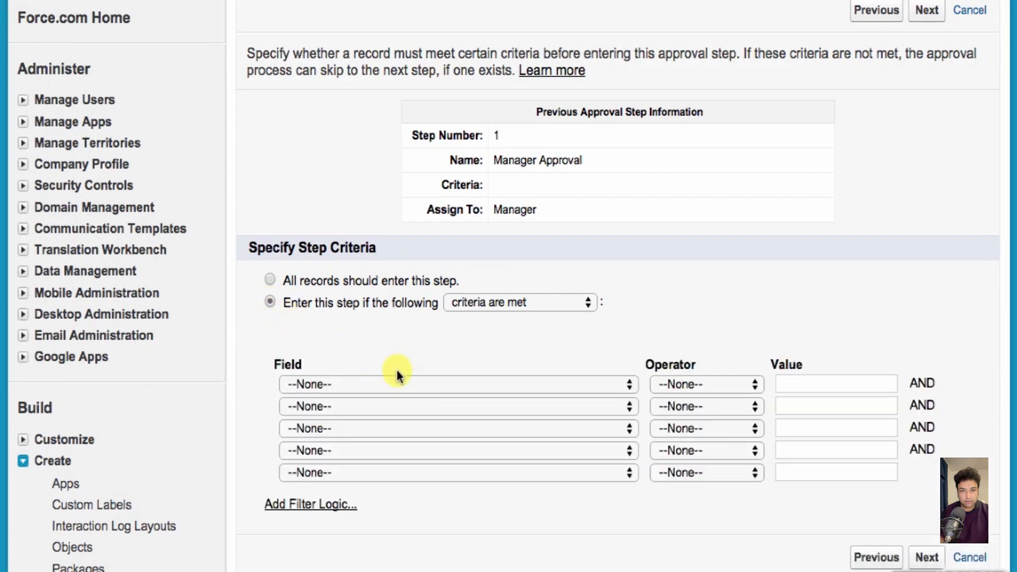
left_click(411, 385)
left_click(412, 394)
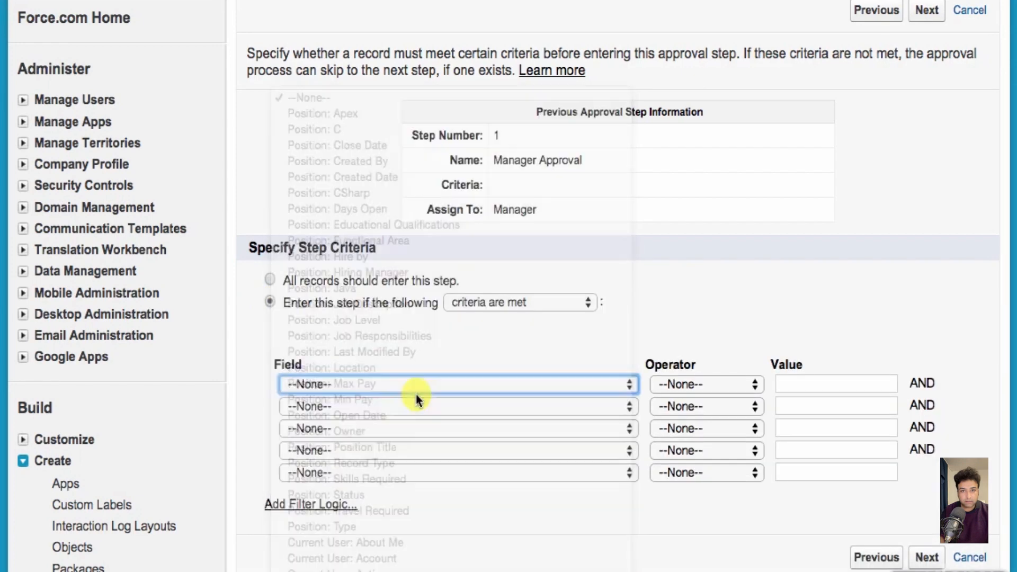
left_click(656, 392)
left_click(694, 443)
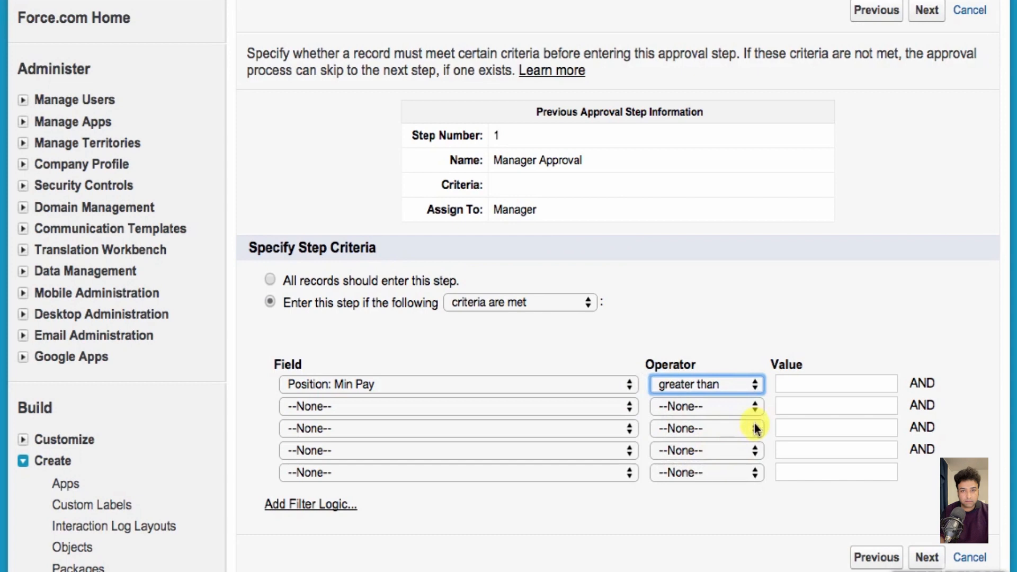
left_click(804, 390)
type("150000")
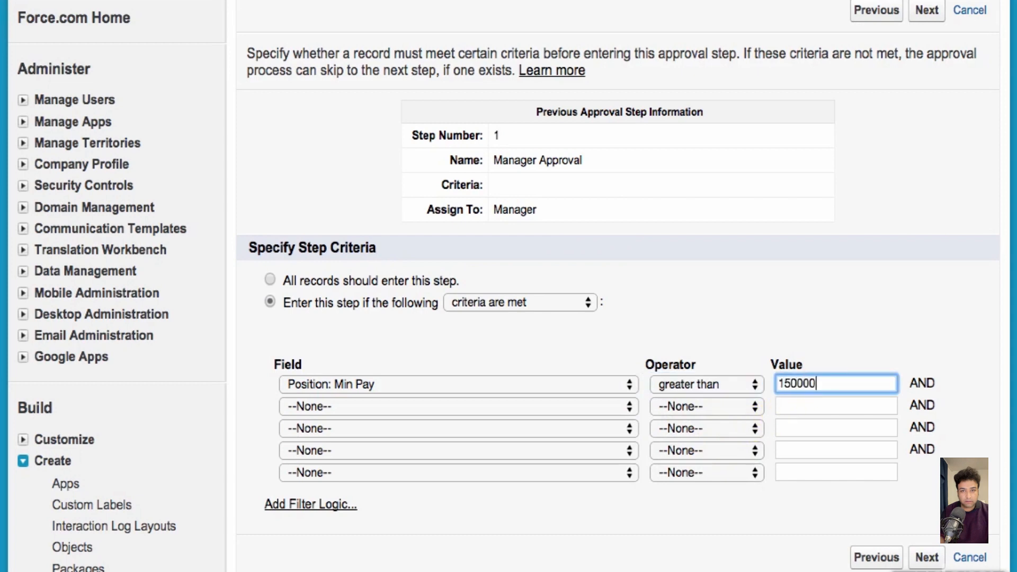
left_click(918, 555)
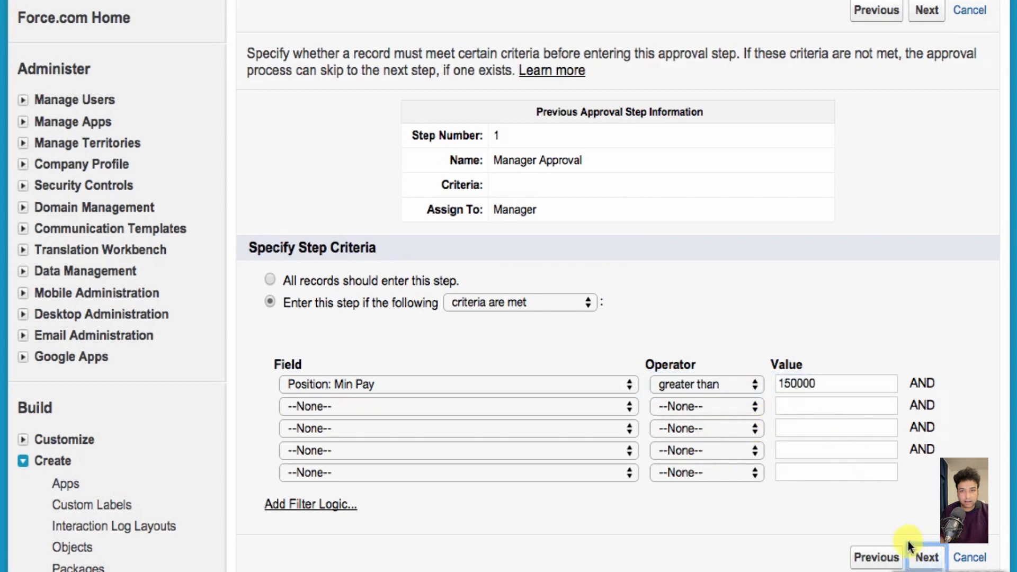
Step: Assign the step automatically to a specific approver, choosing the user who holds the CEO role
scroll(831, 515, "down", 5)
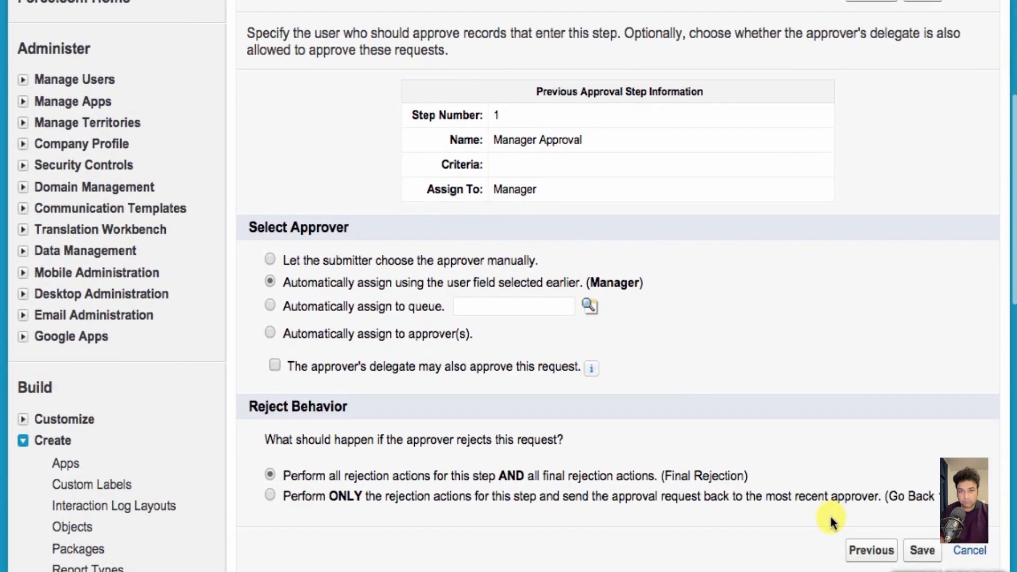
left_click(270, 332)
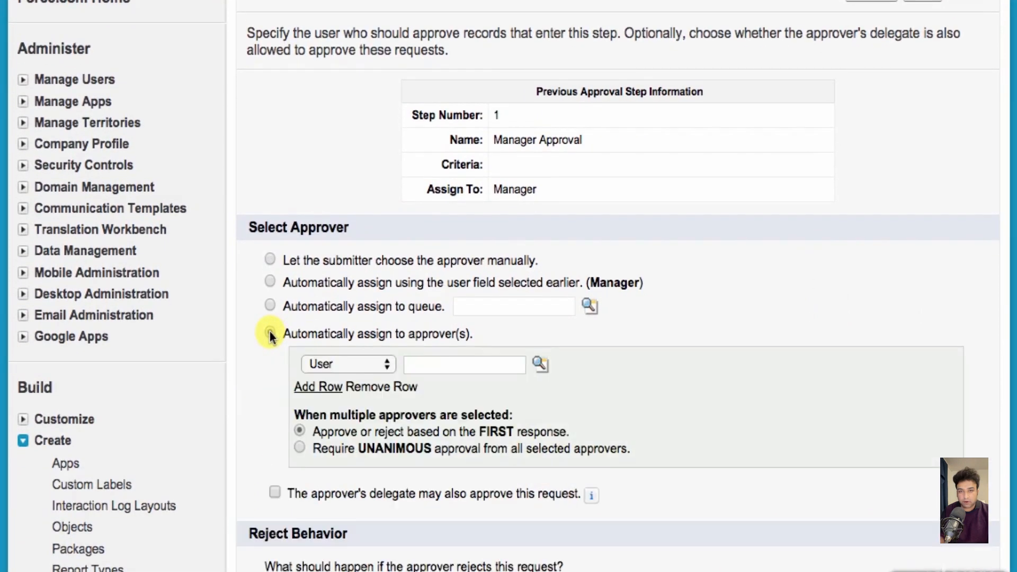
left_click(540, 364)
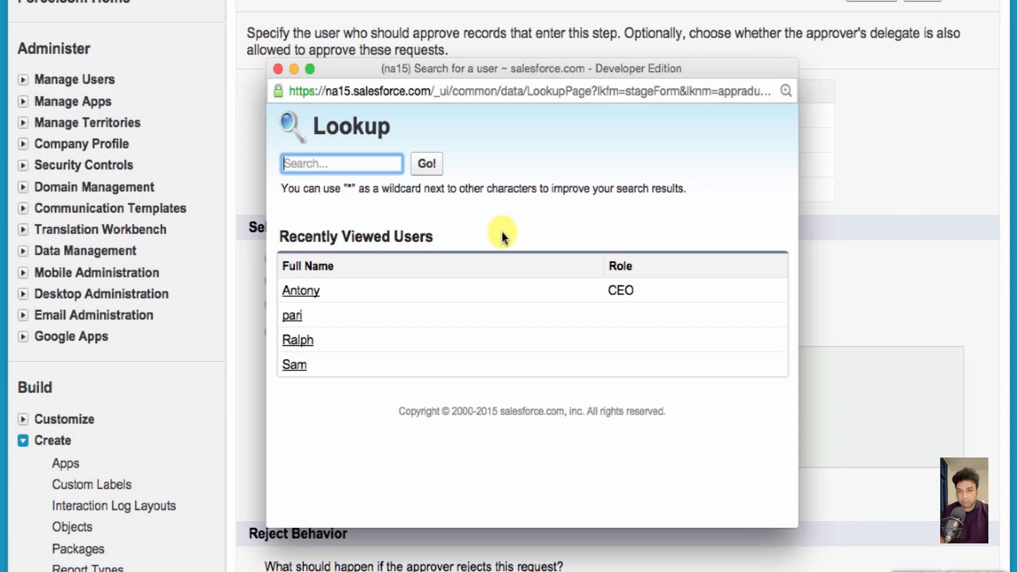
left_click(312, 294)
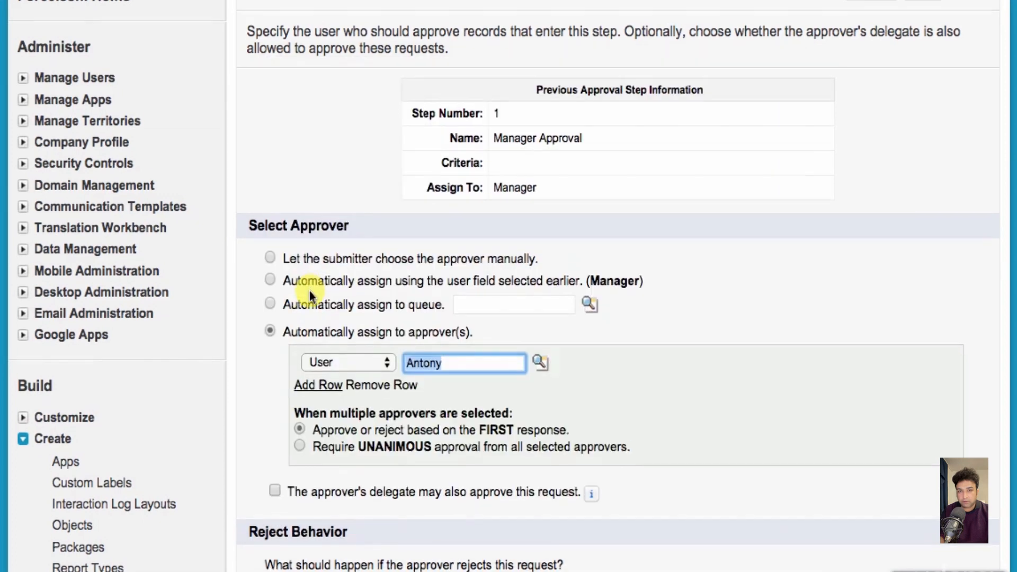
Step: Add three more blank user rows to the step's list of automatically assigned approvers
scroll(309, 290, "down", 3)
scroll(309, 291, "down", 1)
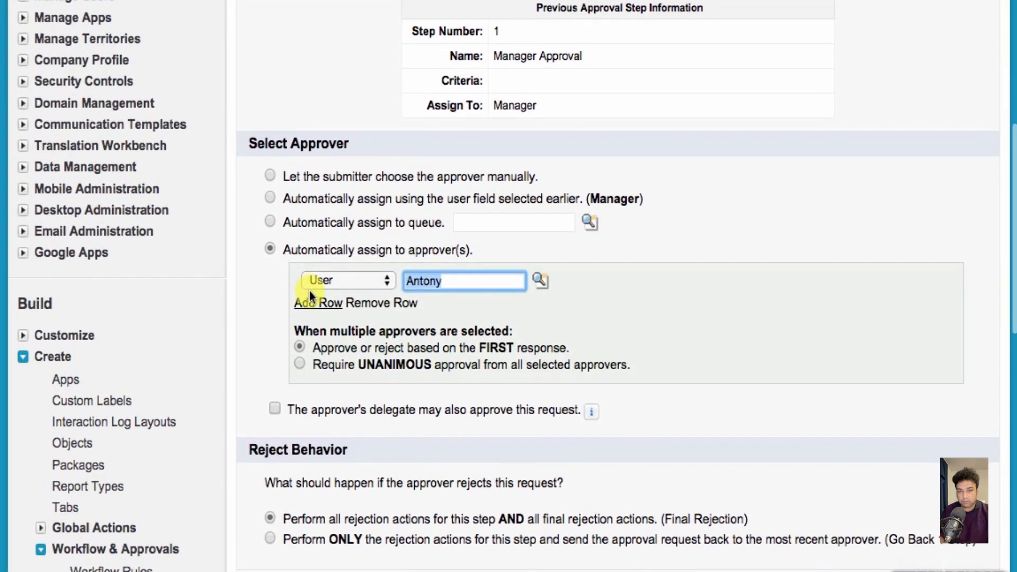
left_click(318, 302)
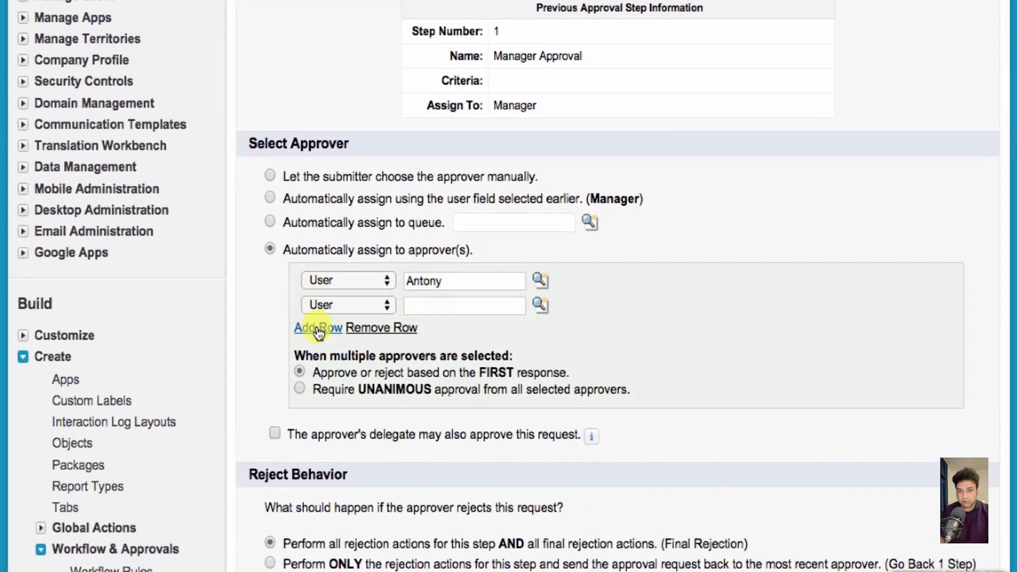
left_click(318, 328)
left_click(320, 351)
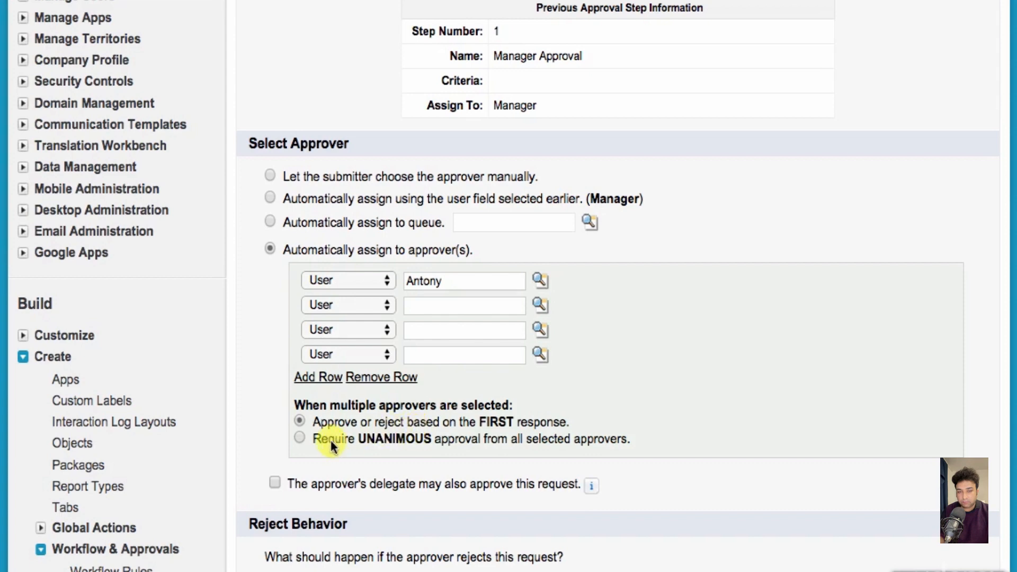
Step: Let the approver's delegate also approve CEO's Approval requests, and save the step with the Final Rejection behavior
left_click(275, 482)
scroll(254, 440, "down", 3)
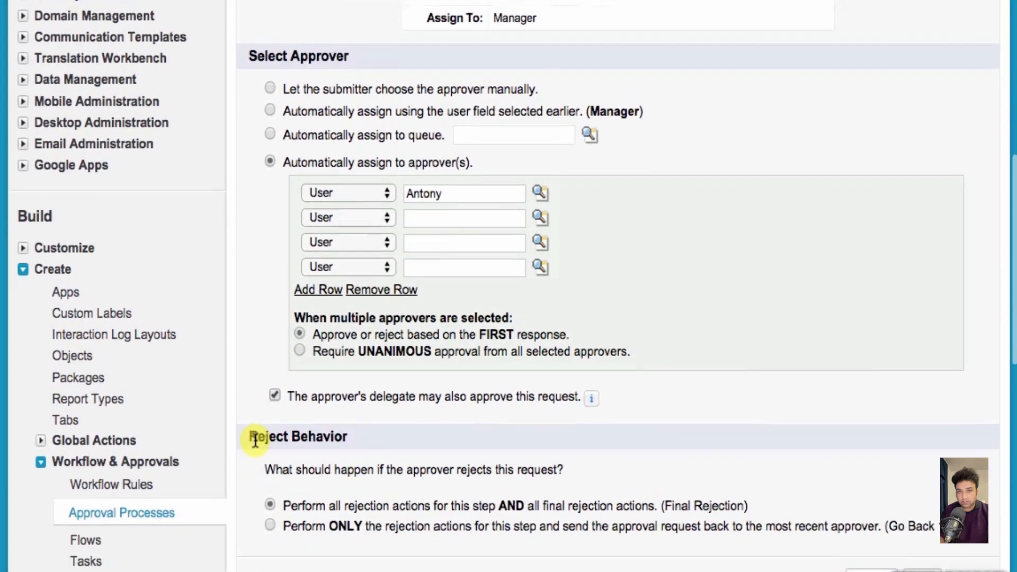
scroll(255, 439, "down", 3)
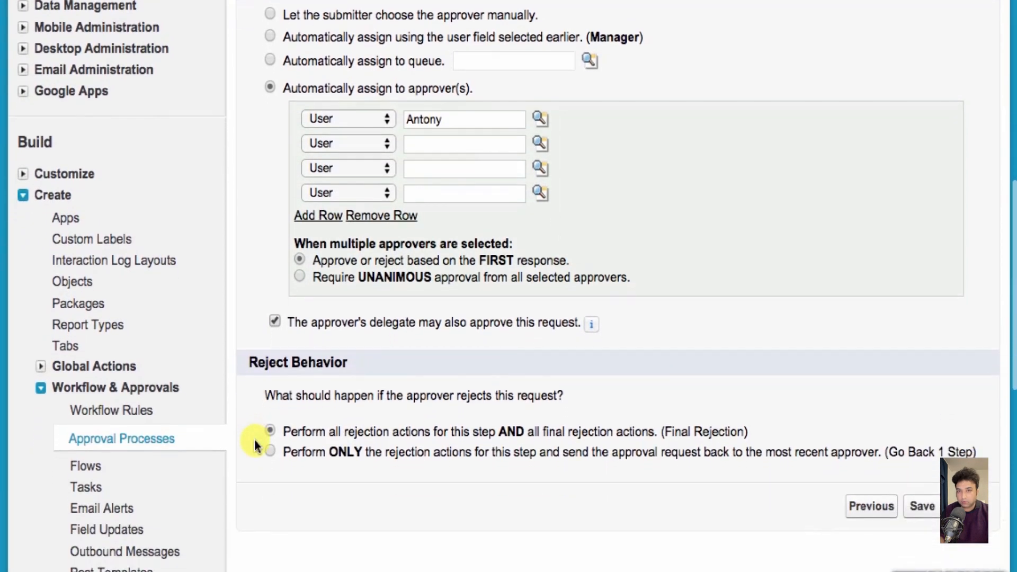
scroll(255, 439, "down", 1)
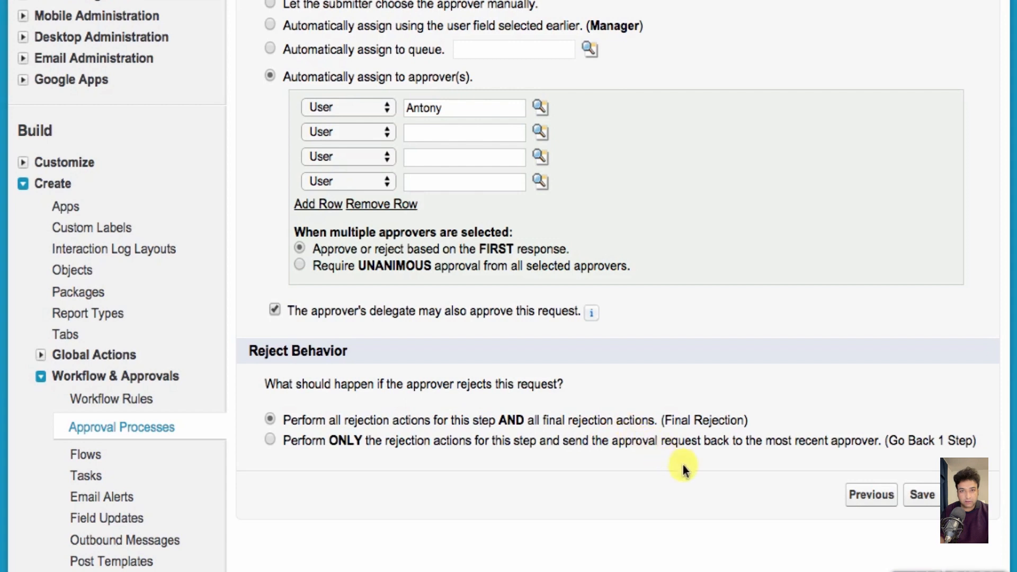
left_click(910, 504)
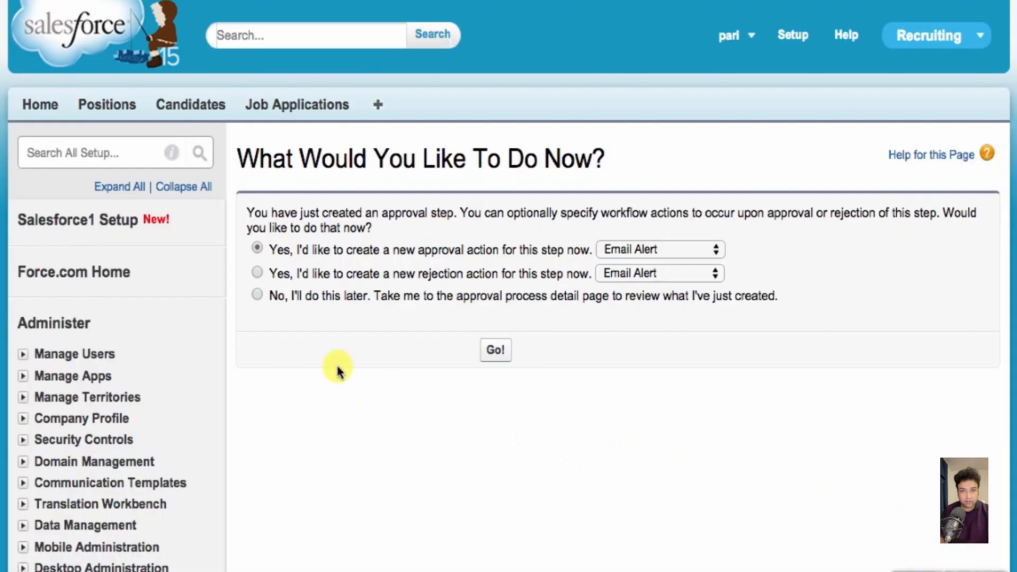
Step: Skip creating actions for the new step and review the approval process detail page down to its approval steps
left_click(258, 295)
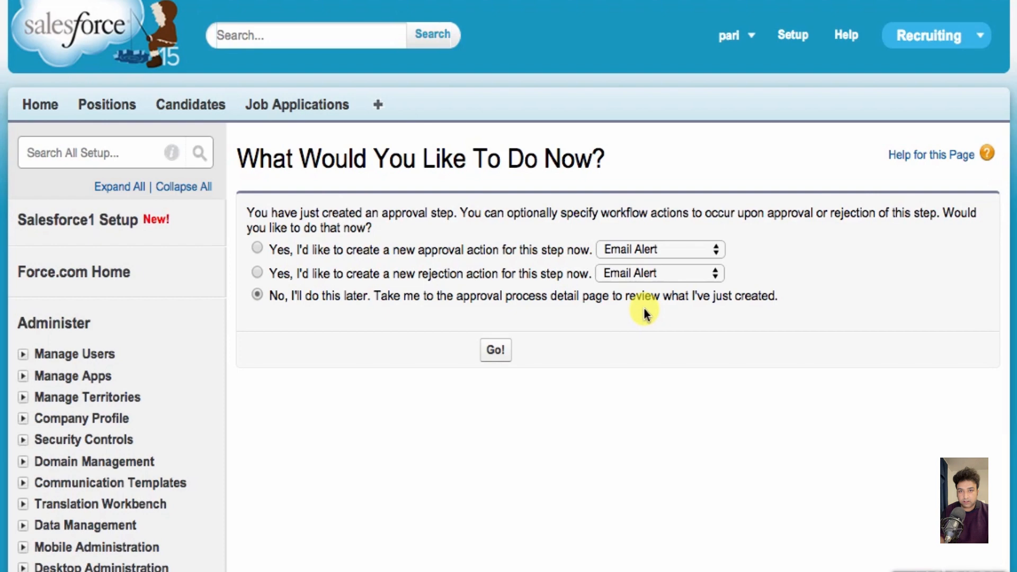
left_click(498, 354)
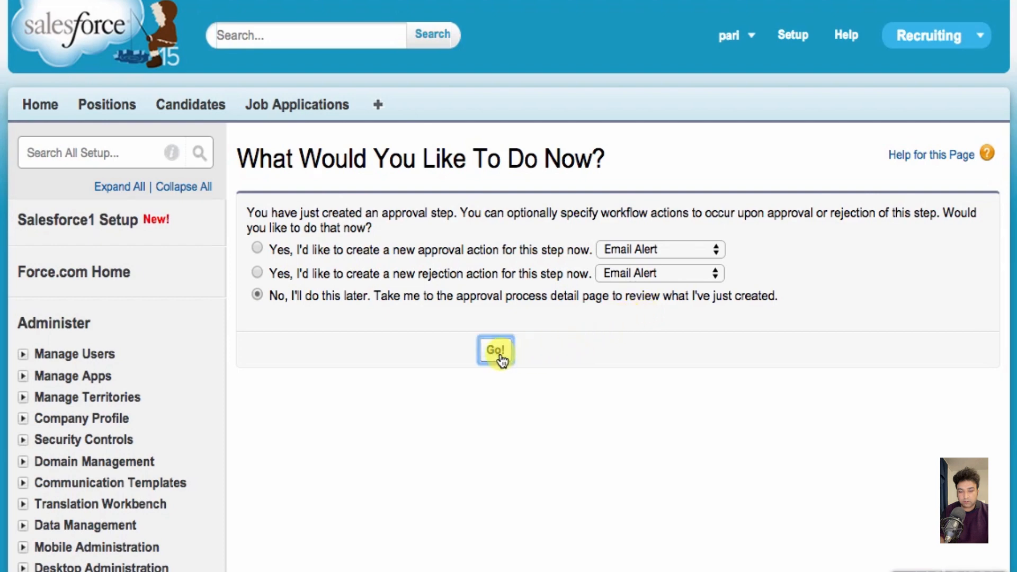
scroll(501, 360, "down", 4)
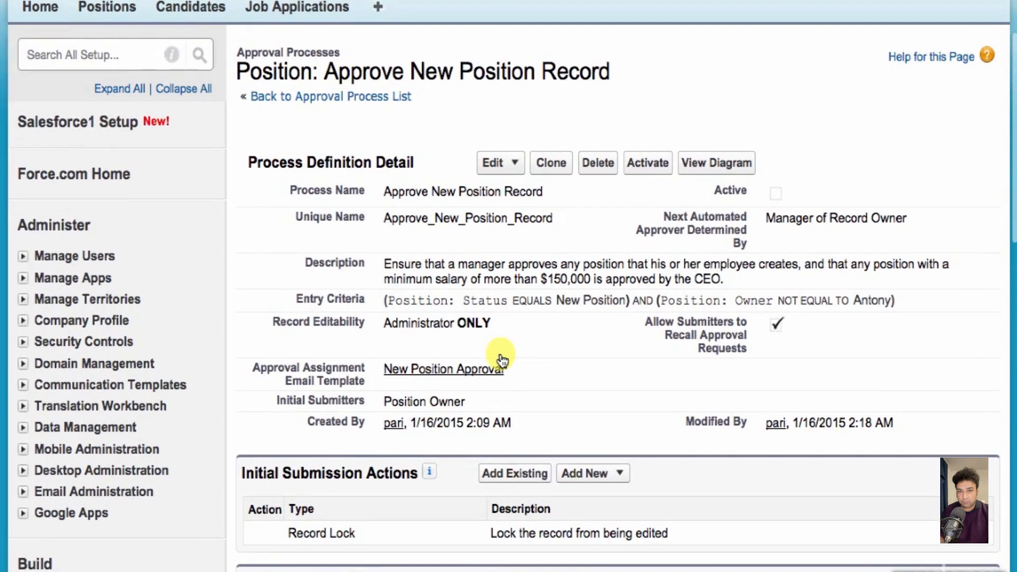
scroll(502, 360, "down", 2)
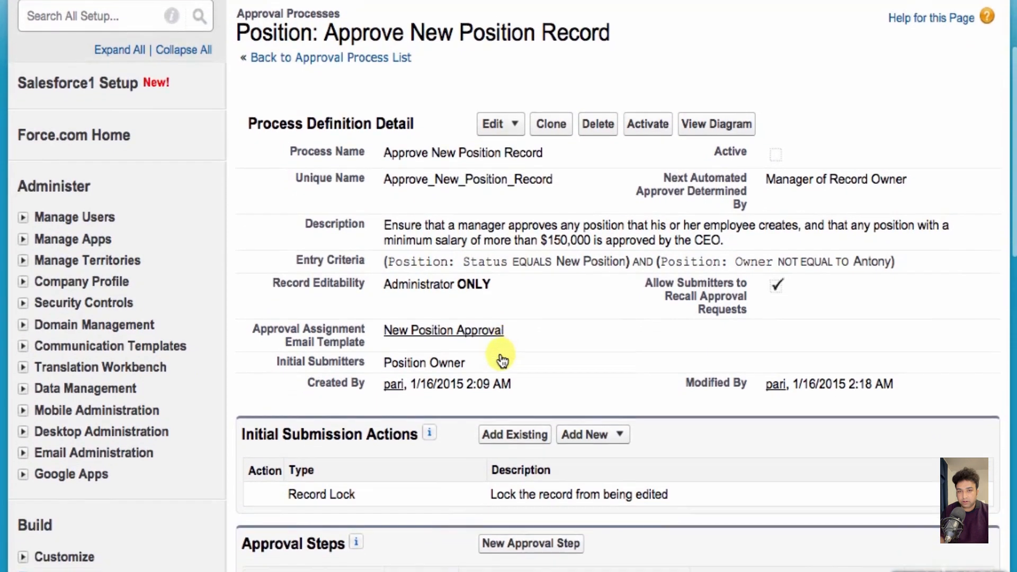
scroll(502, 360, "down", 5)
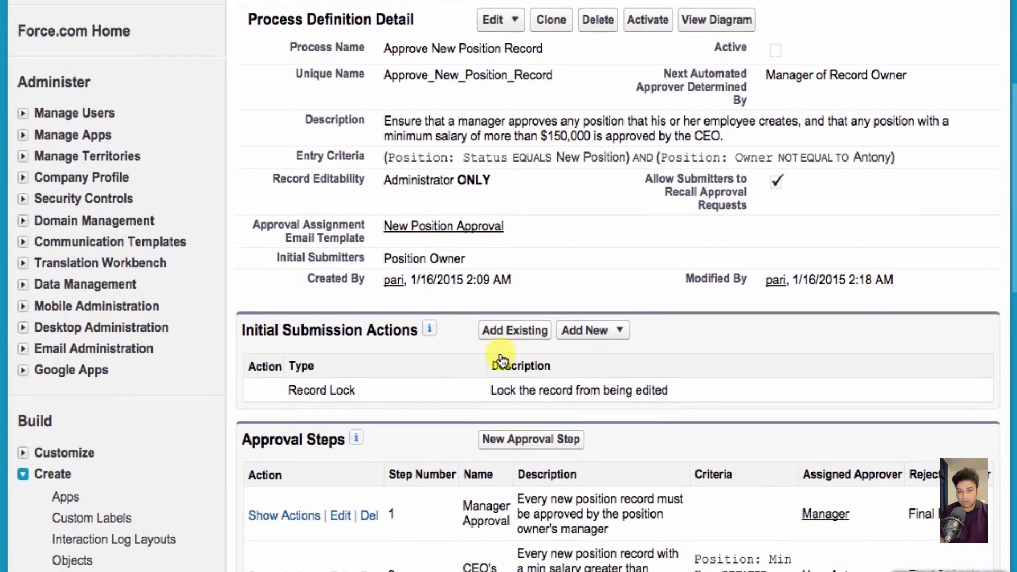
Step: Add a new field update to the process's initial submission actions and name it Set Status to Pending Approval
scroll(502, 360, "down", 7)
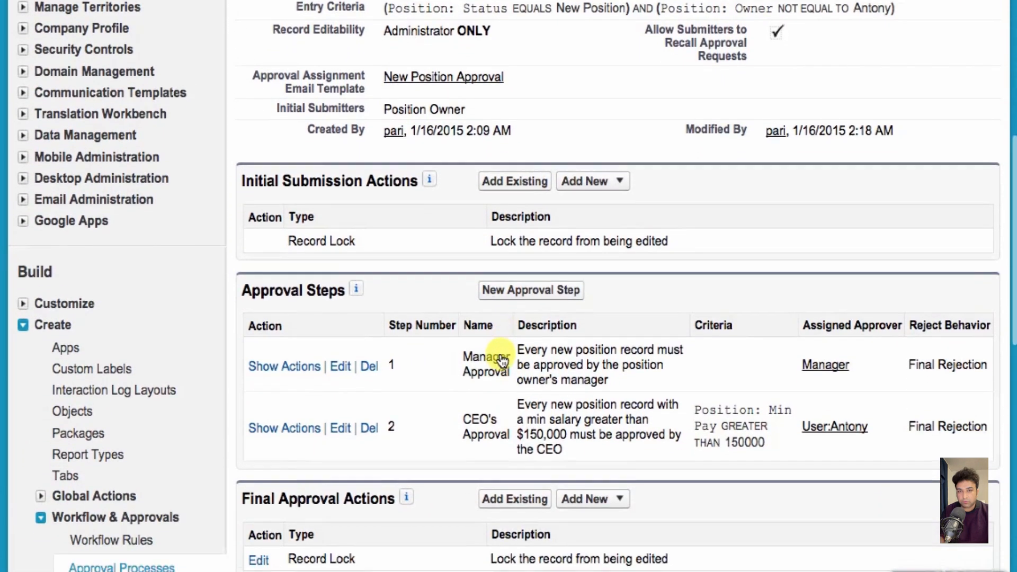
scroll(502, 360, "down", 3)
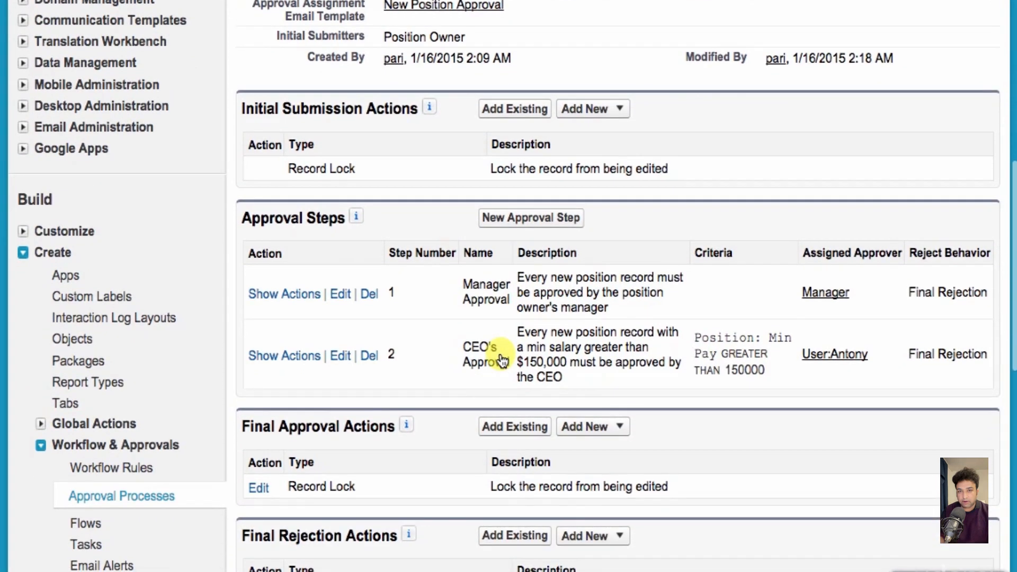
scroll(502, 361, "down", 2)
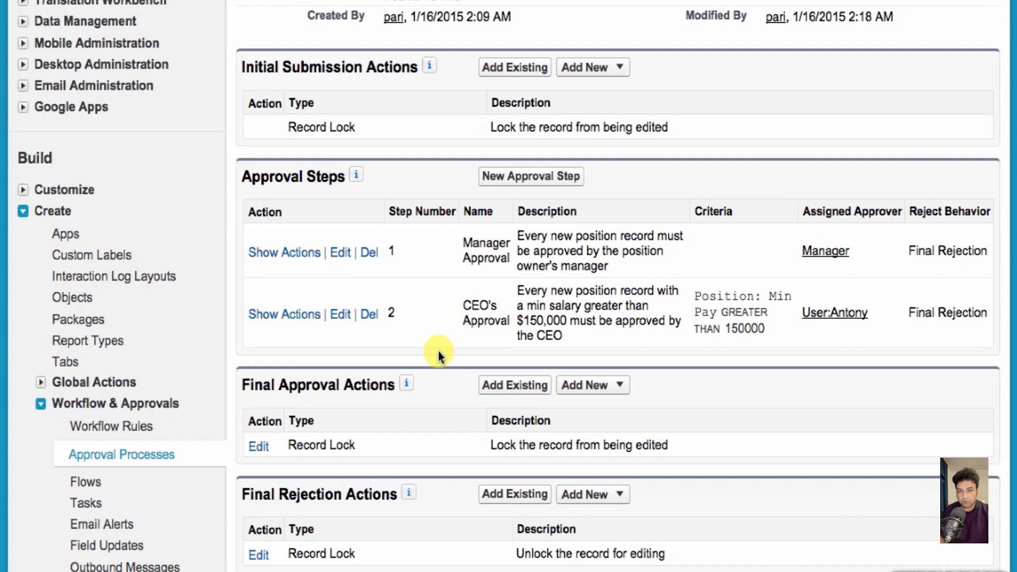
scroll(324, 198, "up", 1)
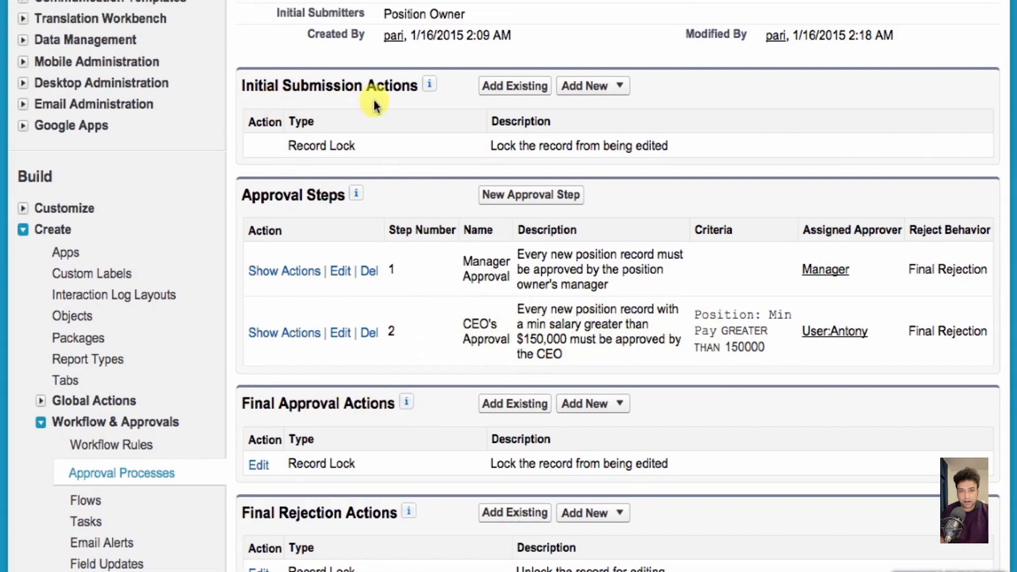
left_click(598, 89)
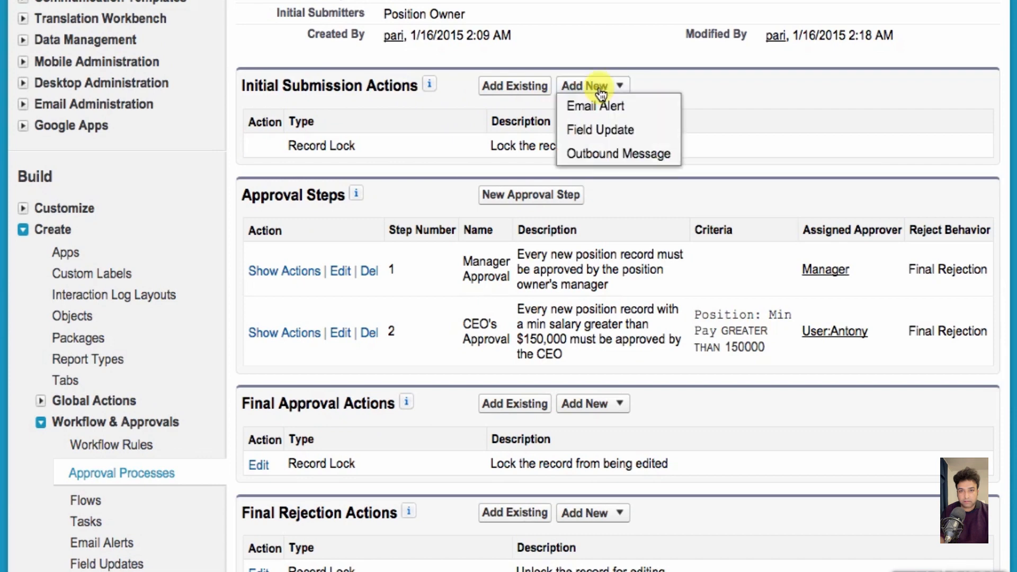
left_click(600, 130)
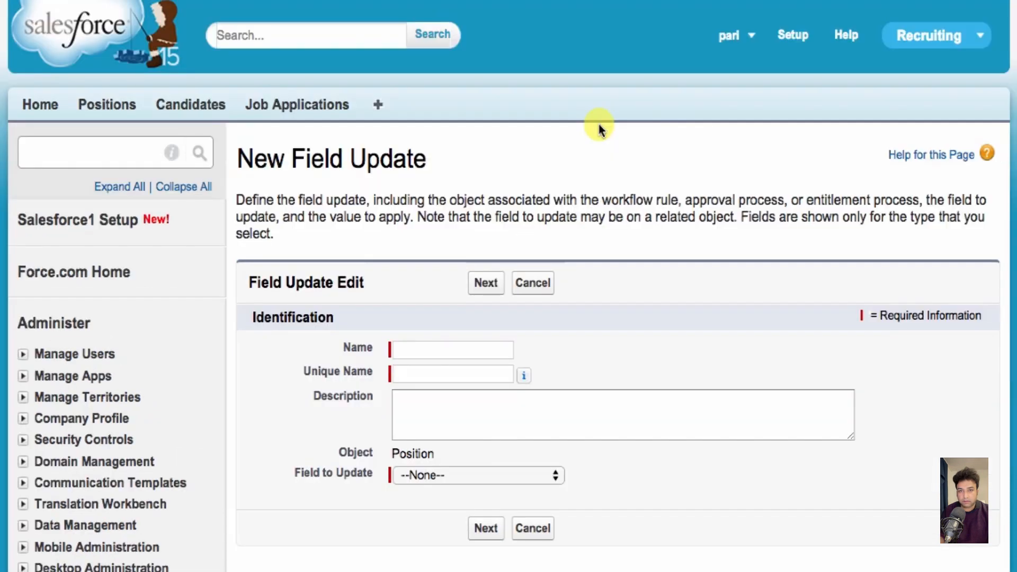
left_click(472, 346)
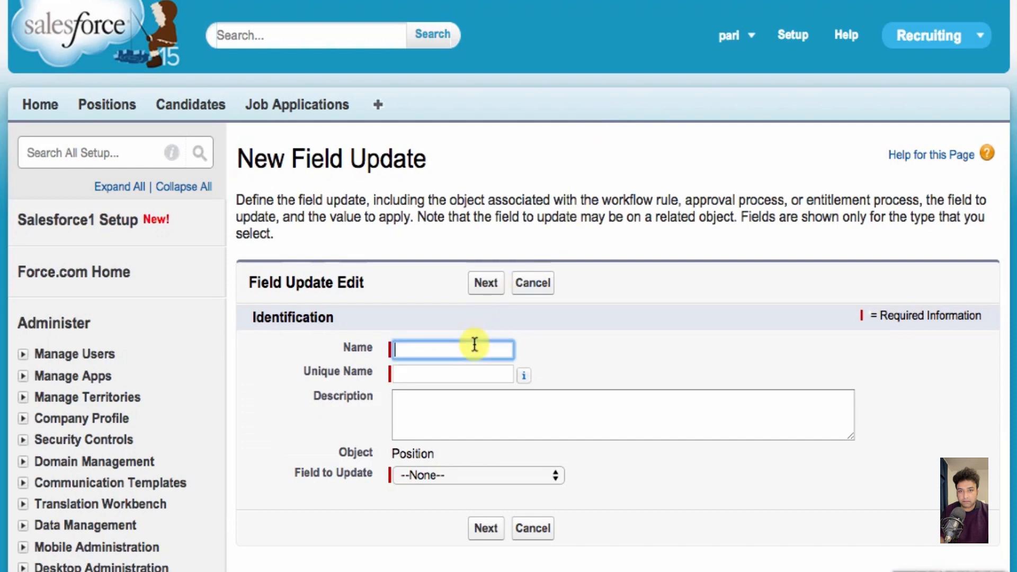
type("Set Status to Pending Approval")
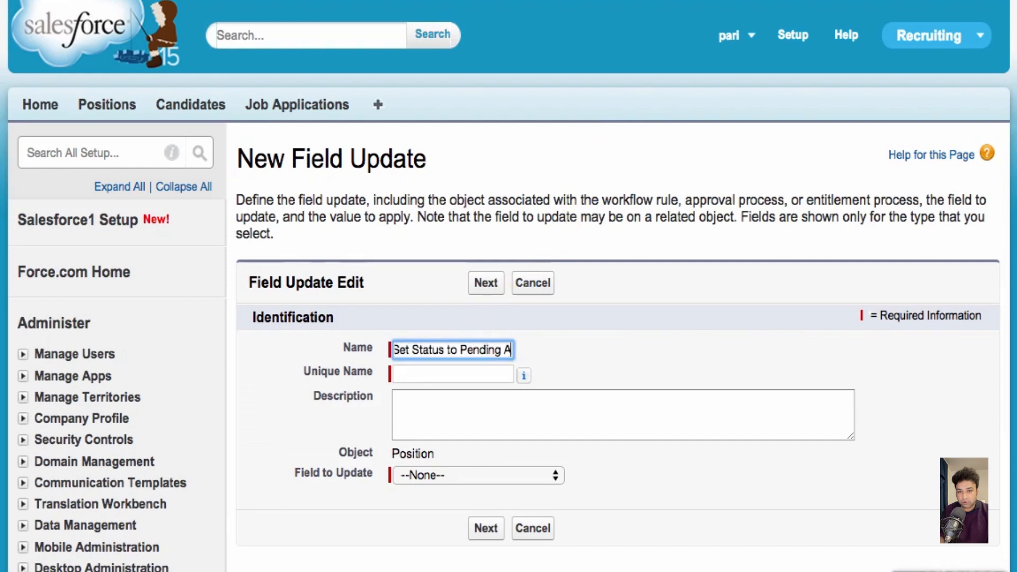
Step: Describe the field update as: While position is in the approval process the status should be set to "Pending Approval"
key("Tab")
key("Tab")
type("While p")
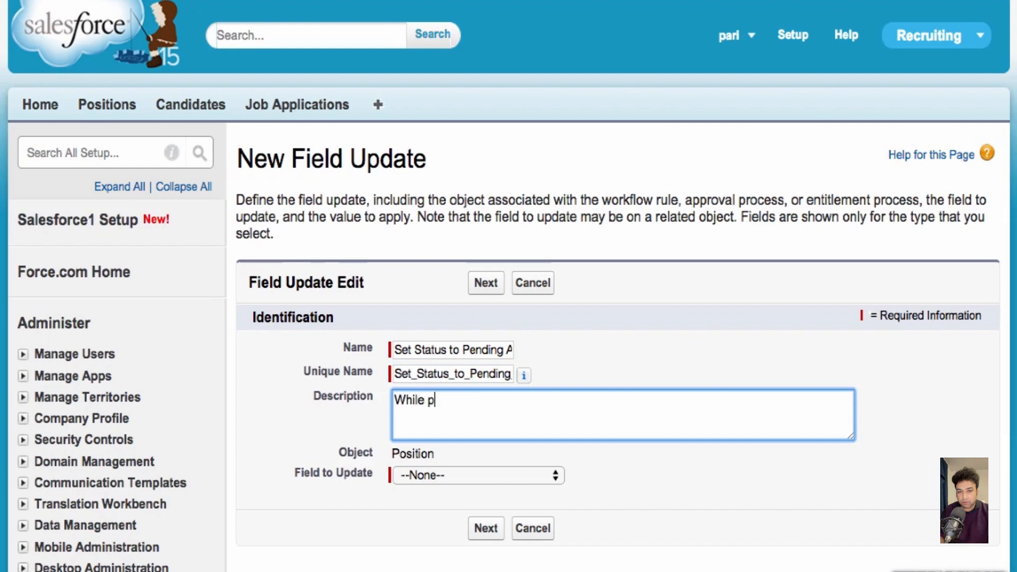
type("osition is in the approval process")
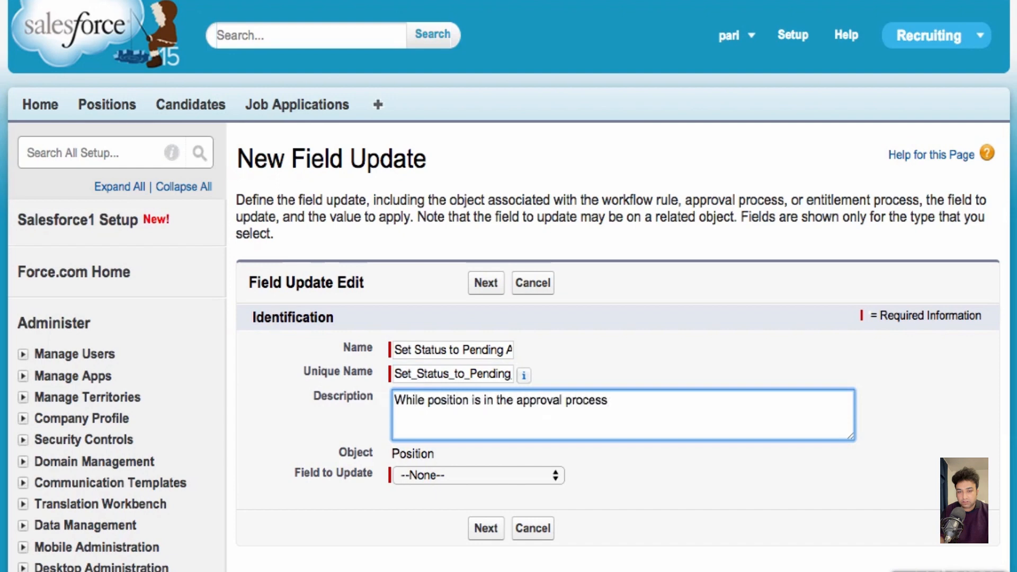
type(" the status should be set to \"Pending Approval\"")
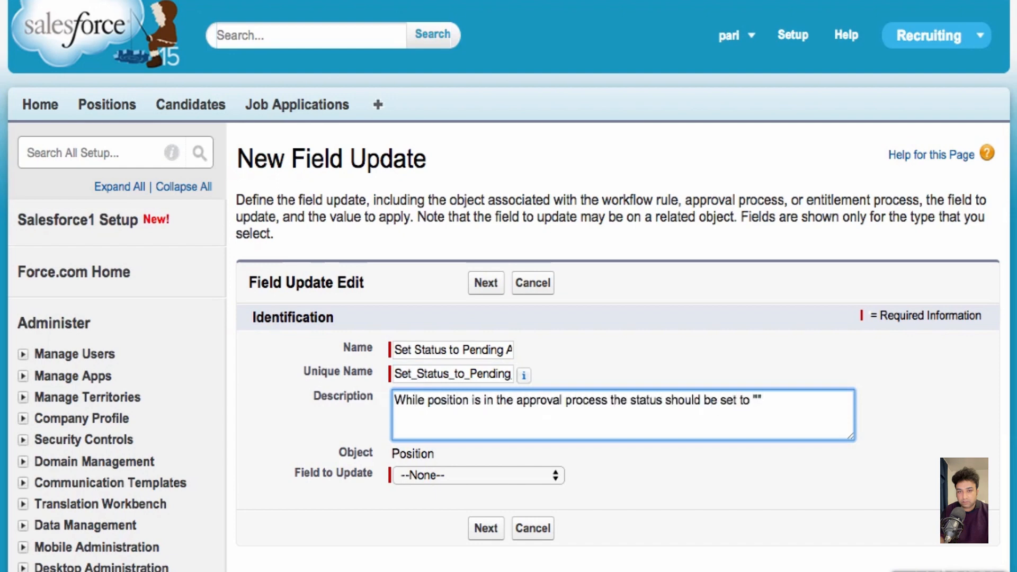
key("Tab")
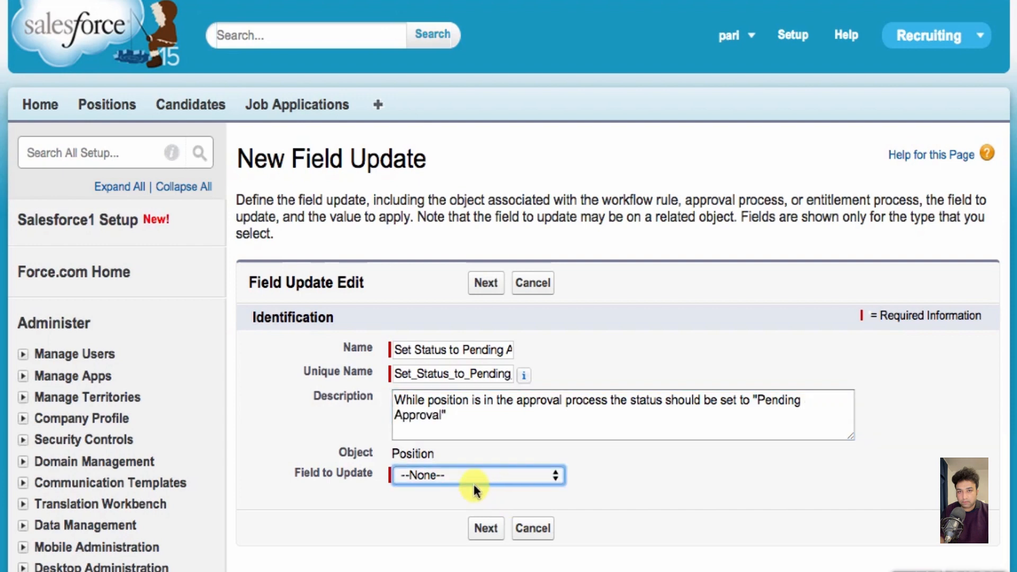
Step: Make the field update set the Status field to the specific value Pending Approval, and save it
scroll(473, 484, "down", 5)
scroll(473, 482, "down", 2)
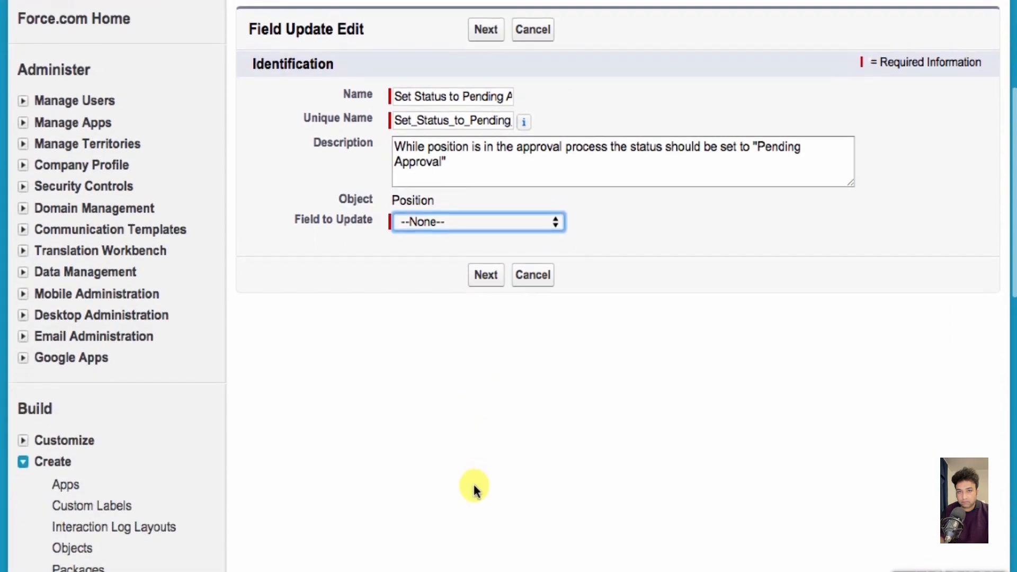
left_click(466, 219)
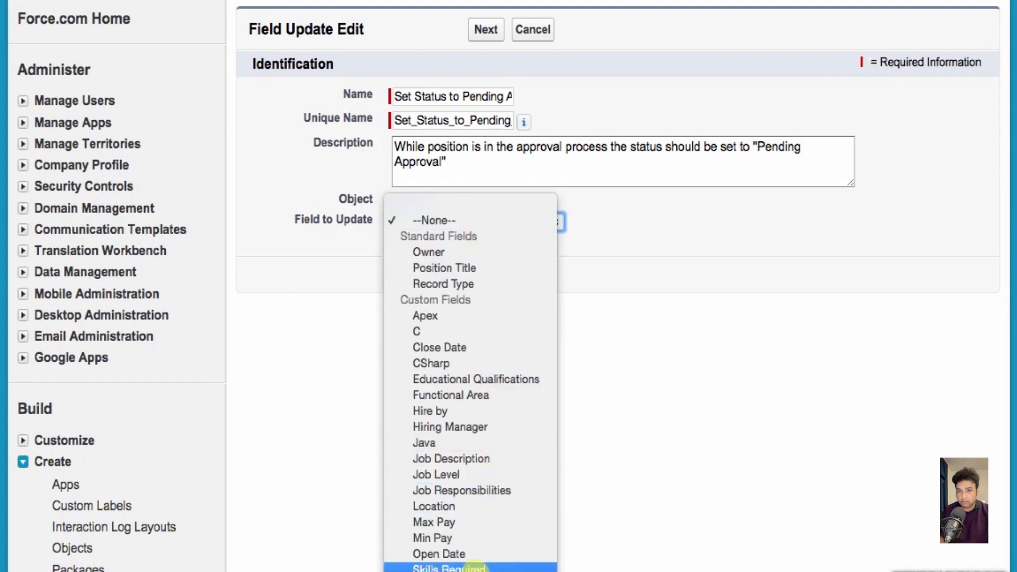
left_click(474, 571)
scroll(480, 401, "down", 2)
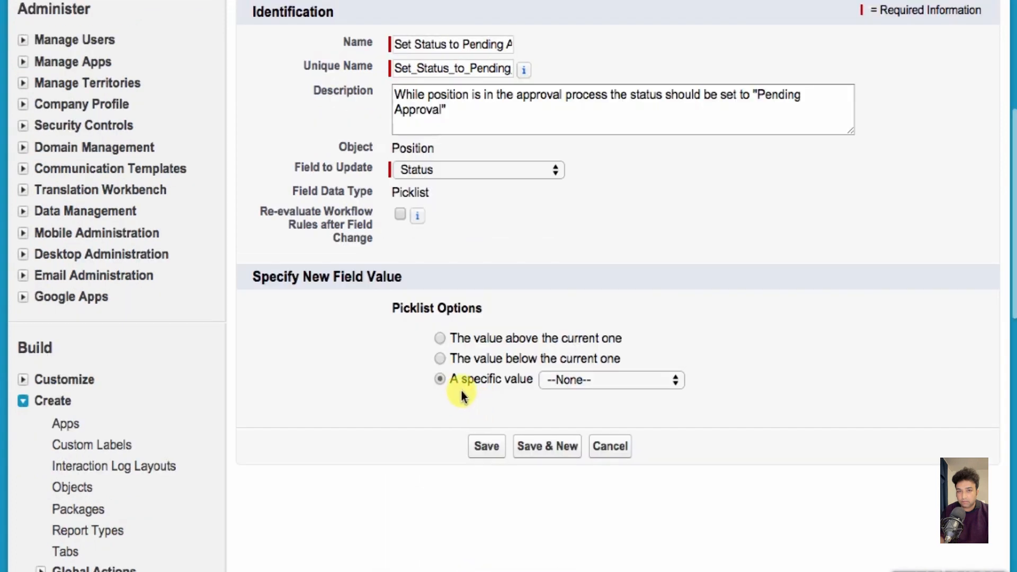
left_click(580, 385)
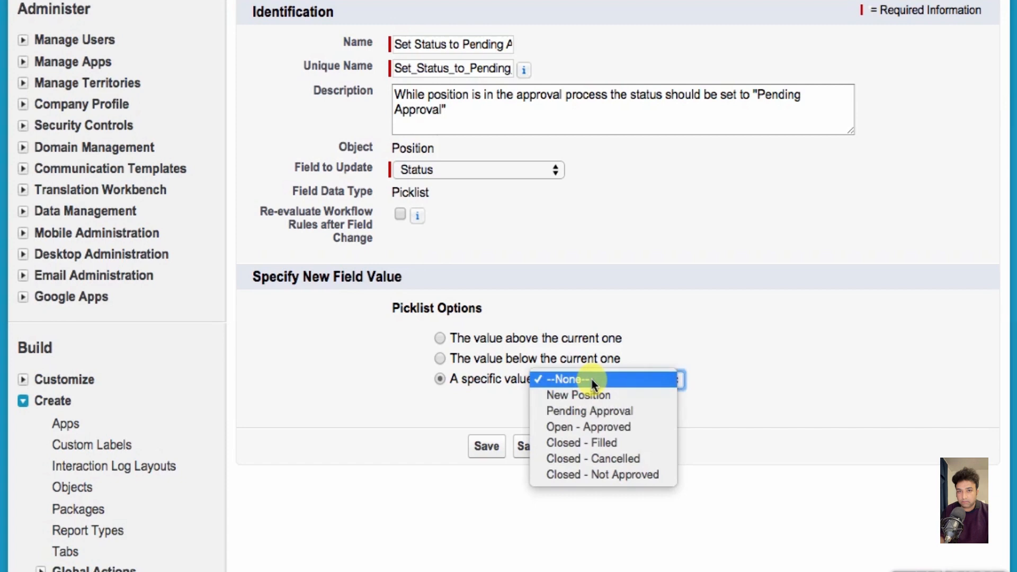
left_click(576, 414)
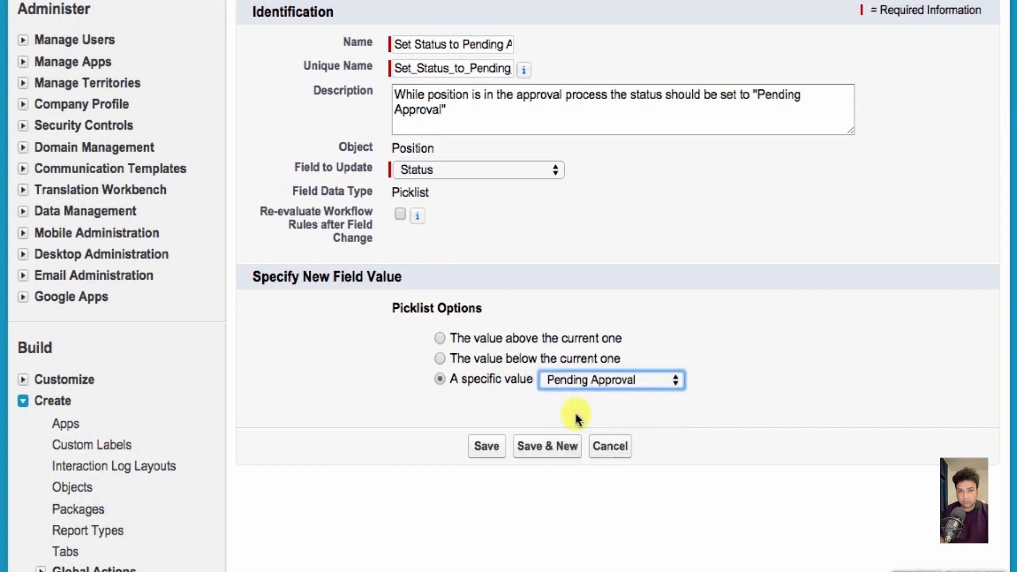
left_click(486, 446)
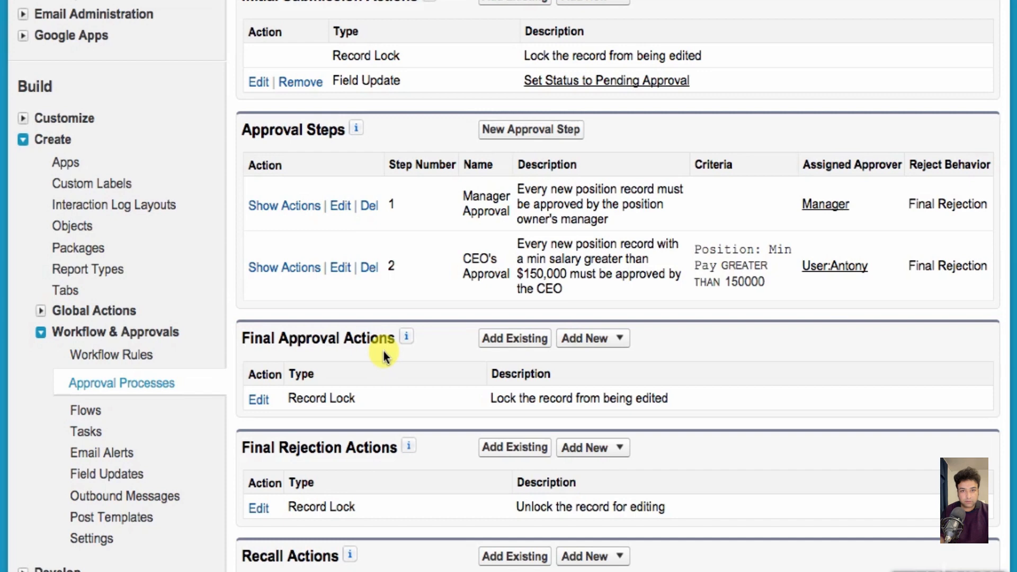
Step: Add a new field update to the process's final approval actions and name it Set Status to Open Approved
left_click(600, 342)
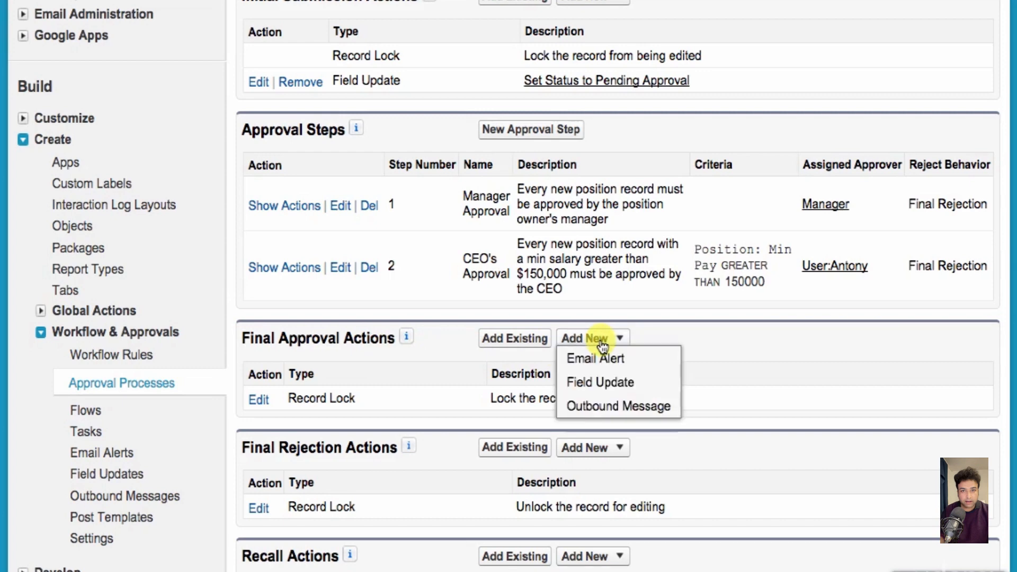
left_click(599, 381)
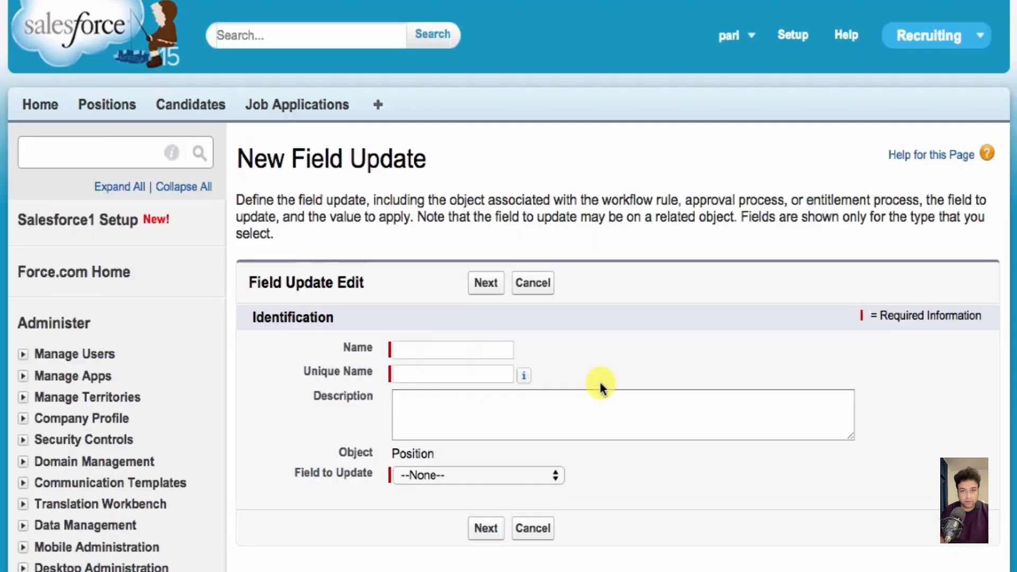
type("Set")
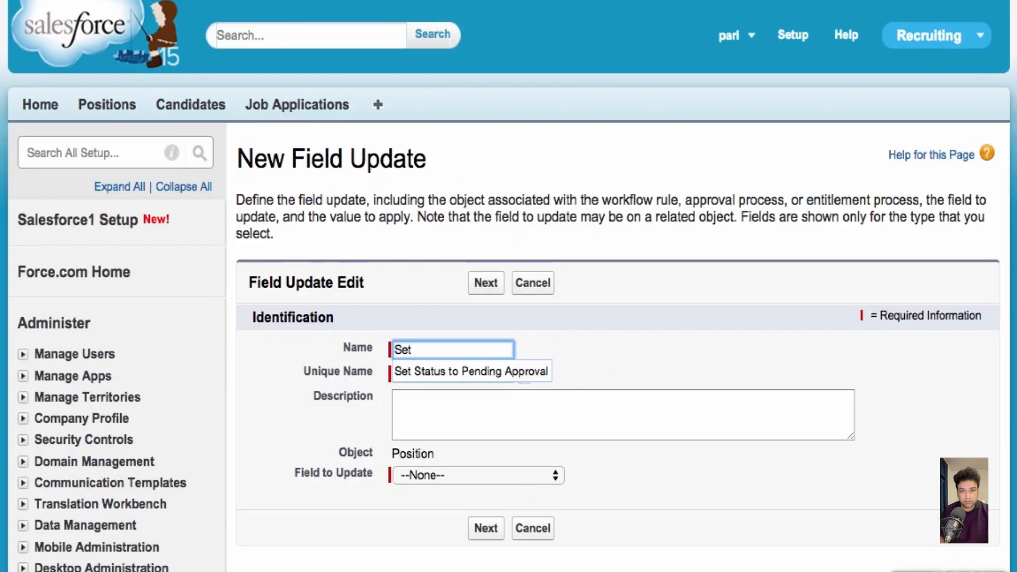
type(" Status to Open Approved")
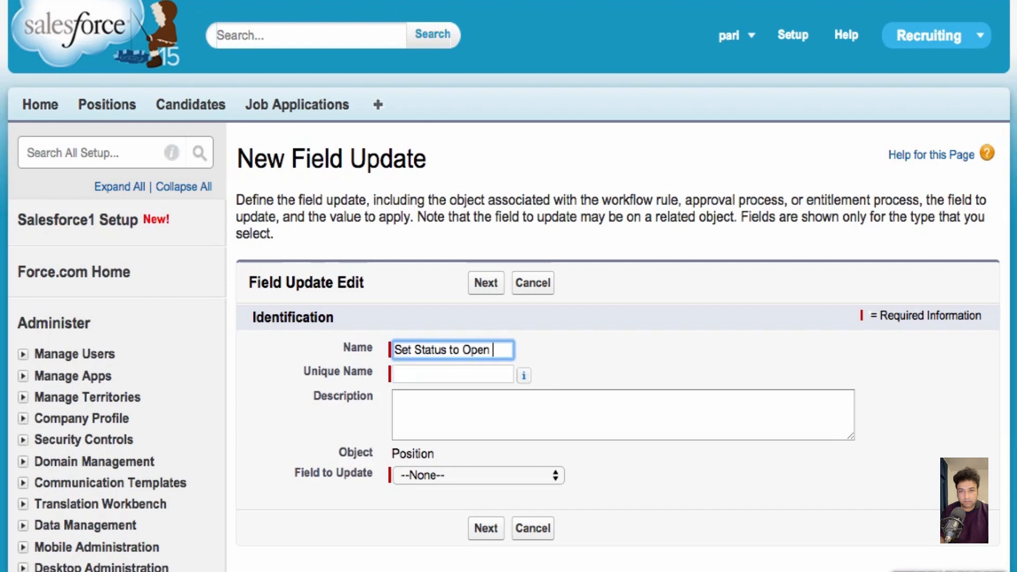
Step: Describe the field update as: After the position is approved, set the status to "Open - Approved"
key("Tab")
key("Tab")
type("After the pos")
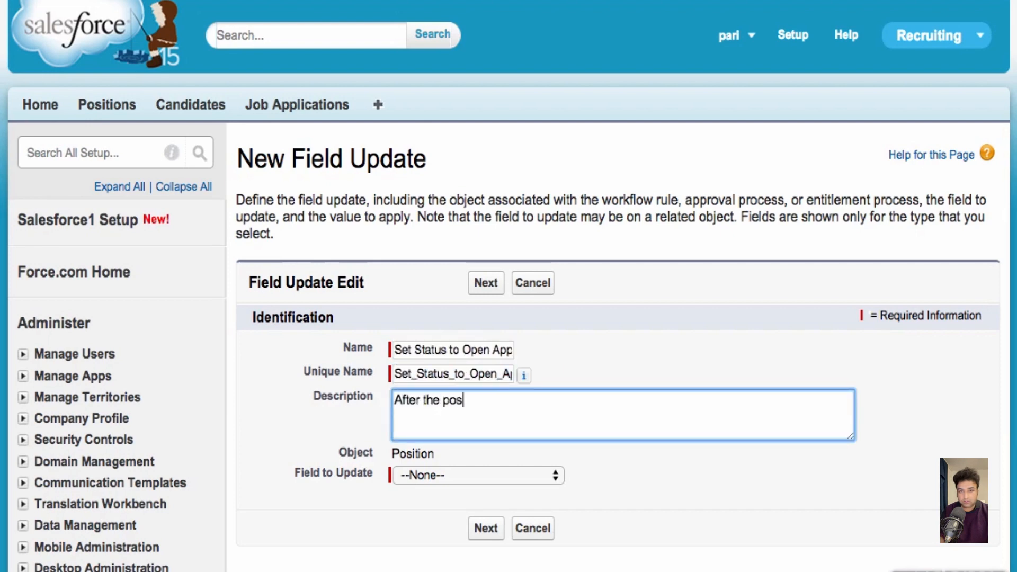
type("ition is approved, set the st")
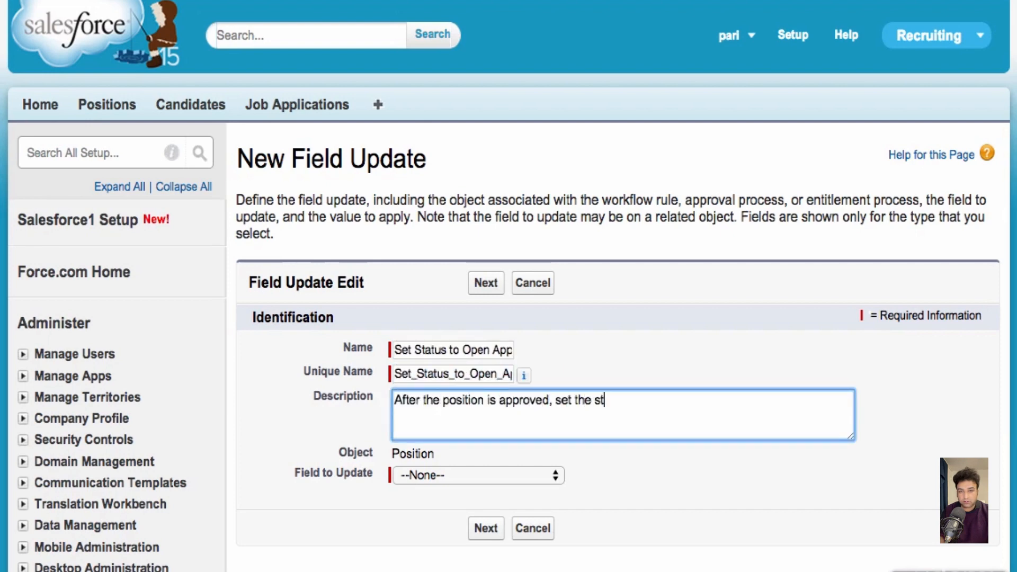
type("atus to \"Open - Approved\"")
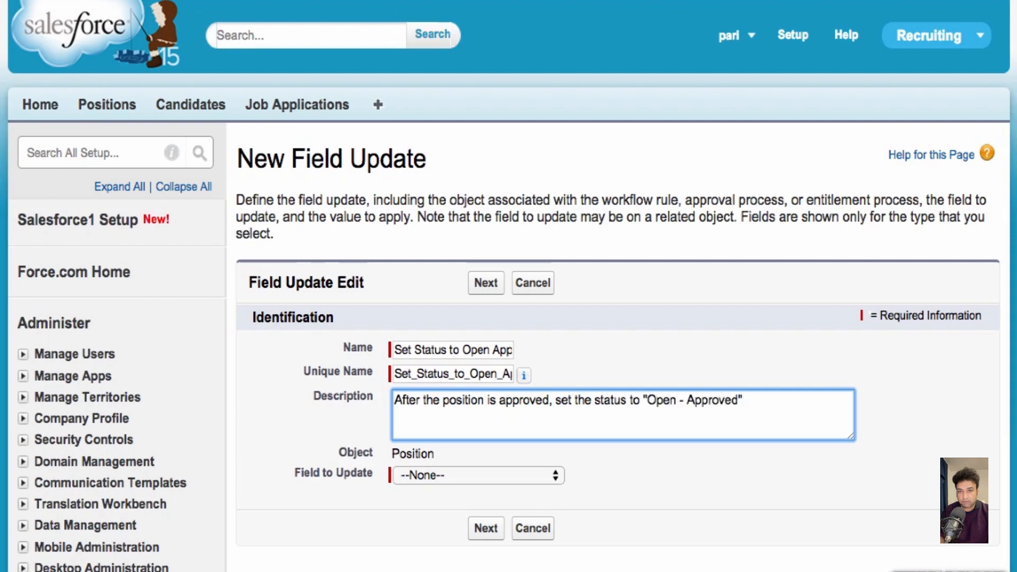
Step: Make the field update set the Status field to the specific value Open - Approved, and save it
scroll(472, 429, "down", 6)
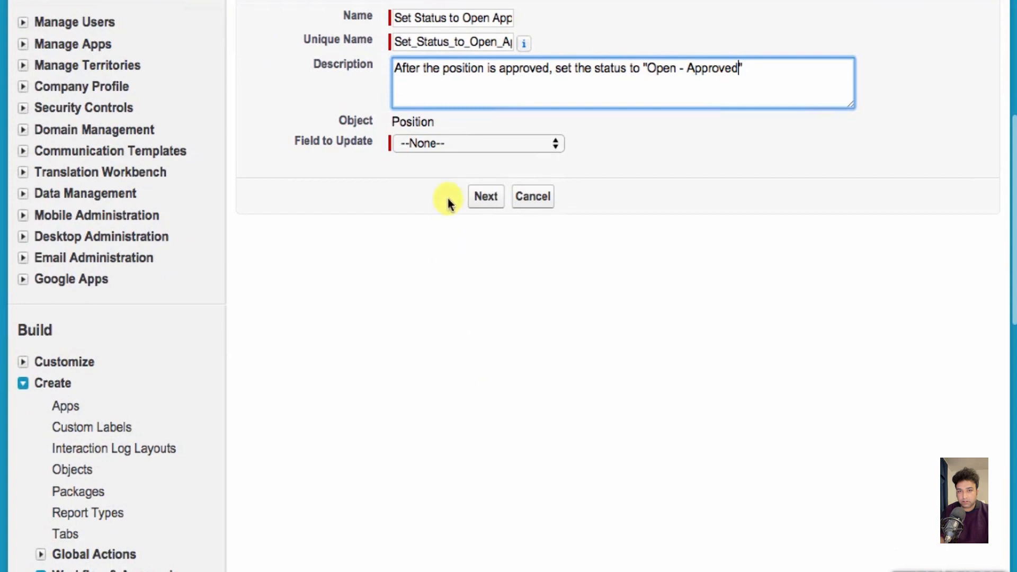
left_click(450, 144)
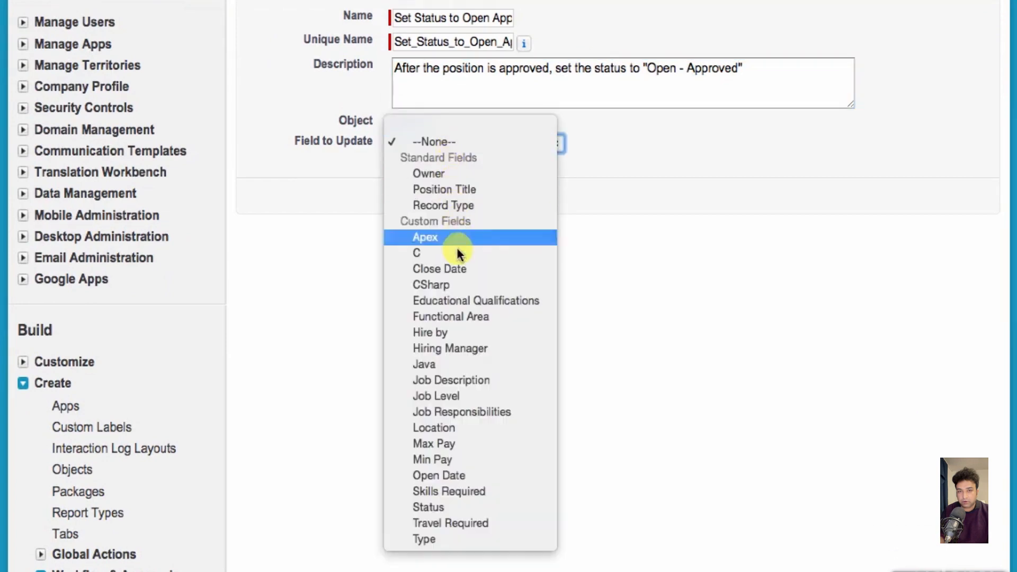
left_click(452, 507)
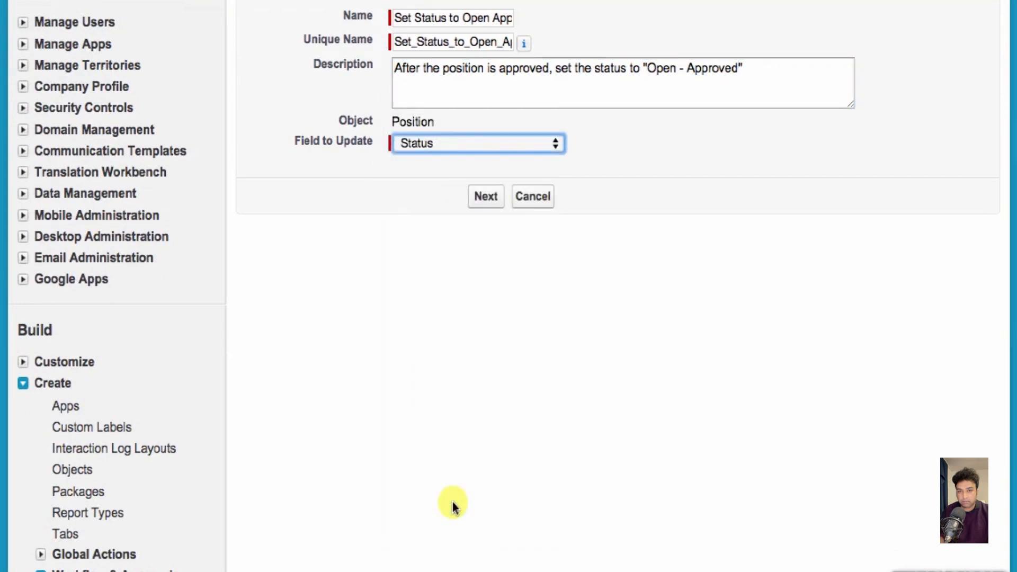
left_click(570, 472)
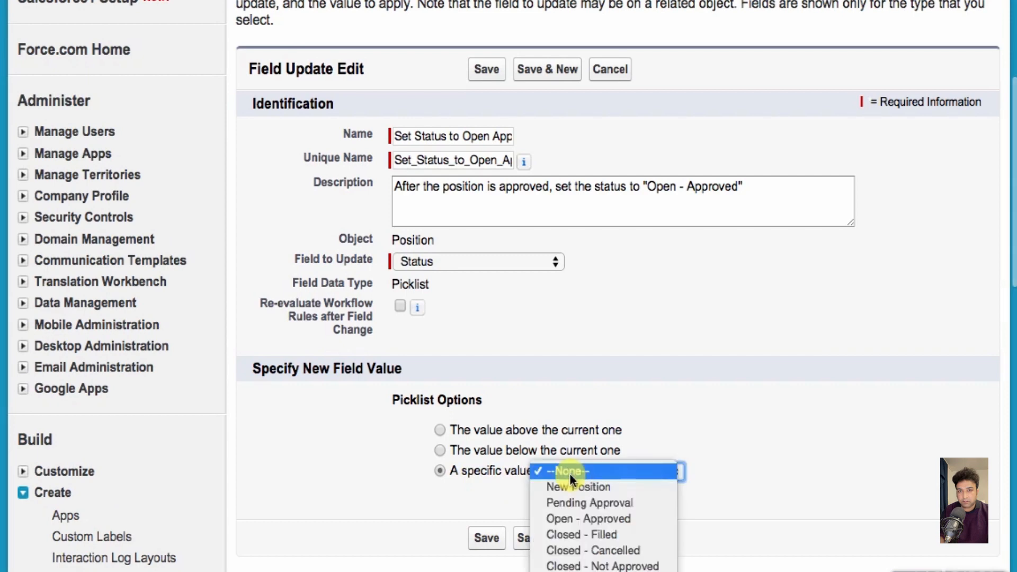
left_click(574, 516)
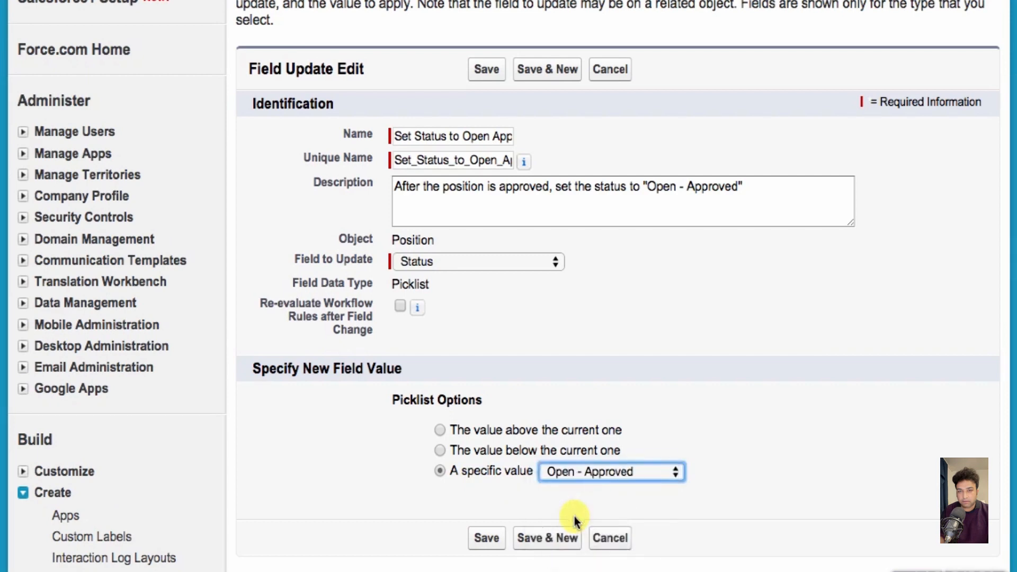
left_click(487, 538)
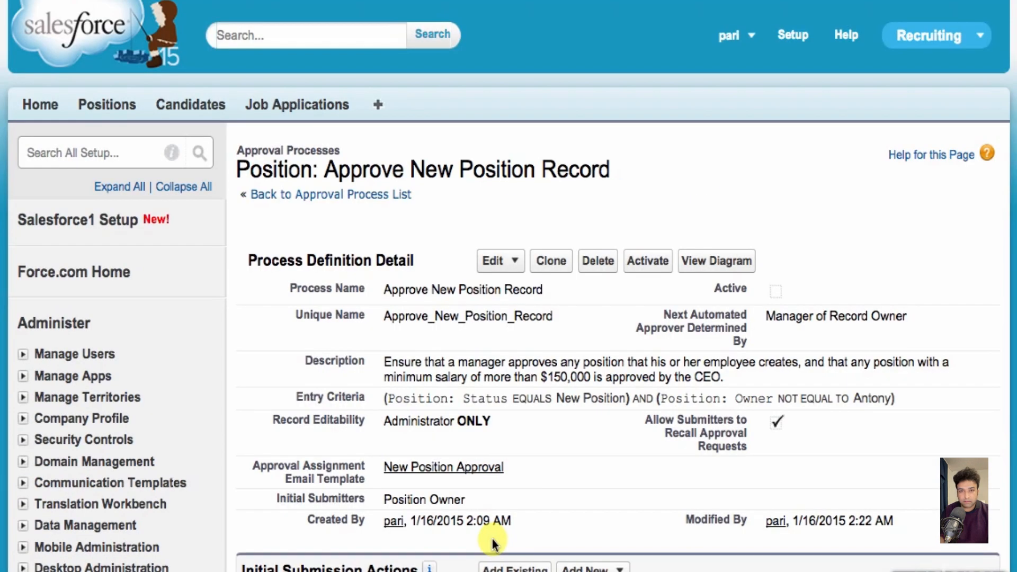
Step: Review the approval process's detail page, checking its submission actions, approval steps, final approval actions and process definition
scroll(492, 539, "down", 5)
scroll(492, 539, "down", 2)
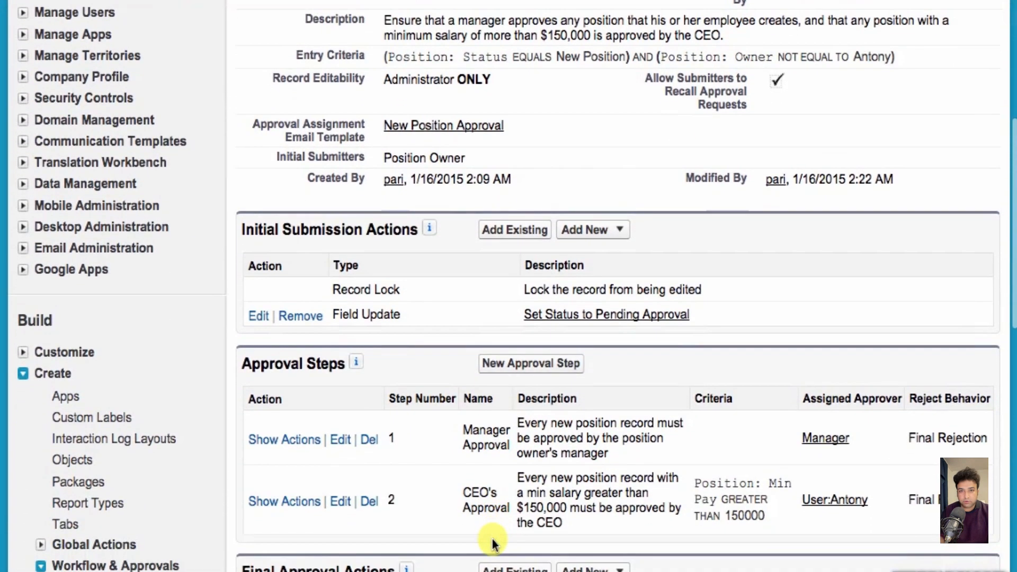
scroll(491, 539, "down", 4)
scroll(492, 539, "down", 1)
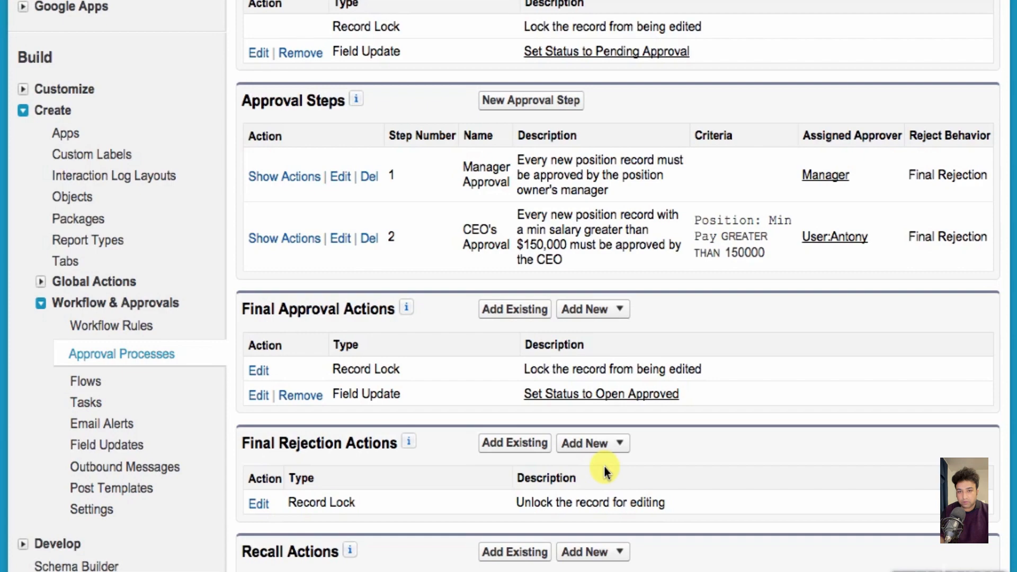
scroll(604, 465, "up", 8)
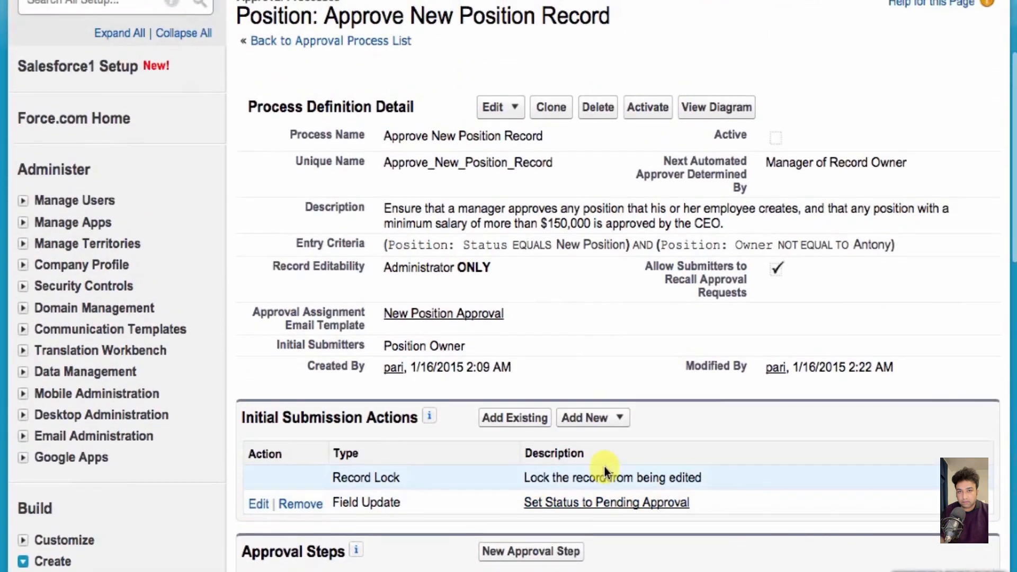
scroll(604, 466, "up", 2)
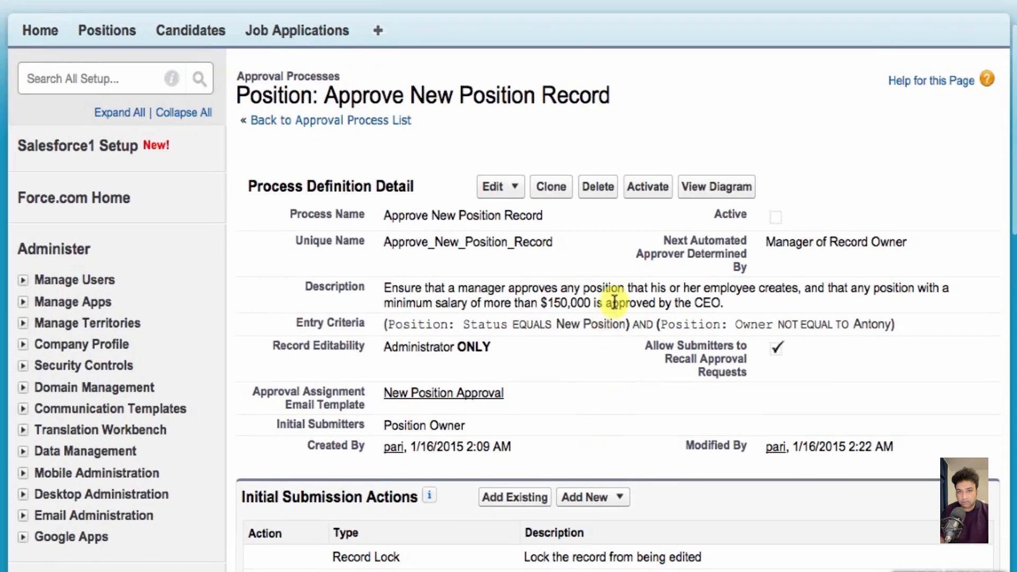
Step: Activate the Approve New Position Record process and open its process diagram
left_click(648, 189)
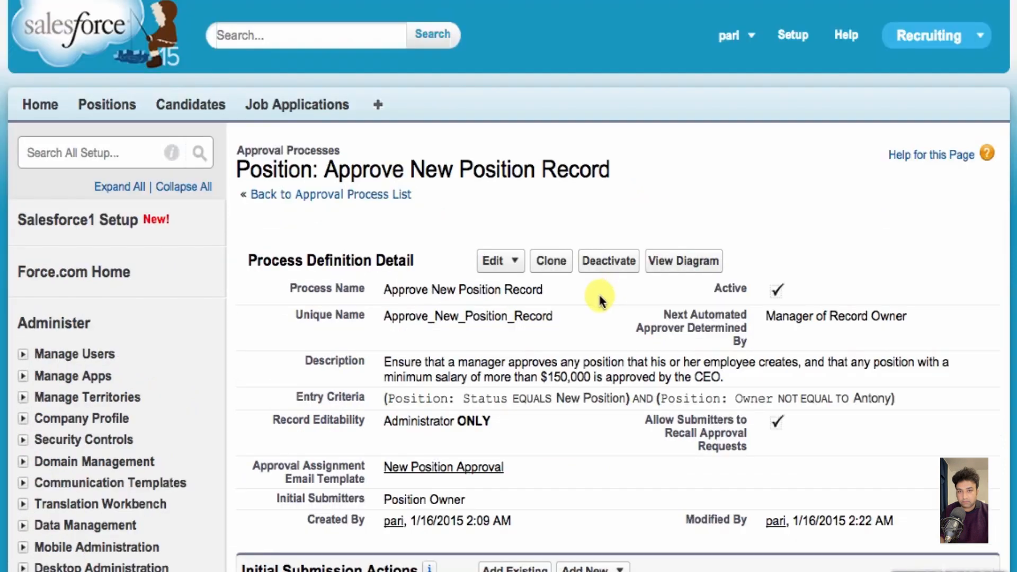
left_click(669, 272)
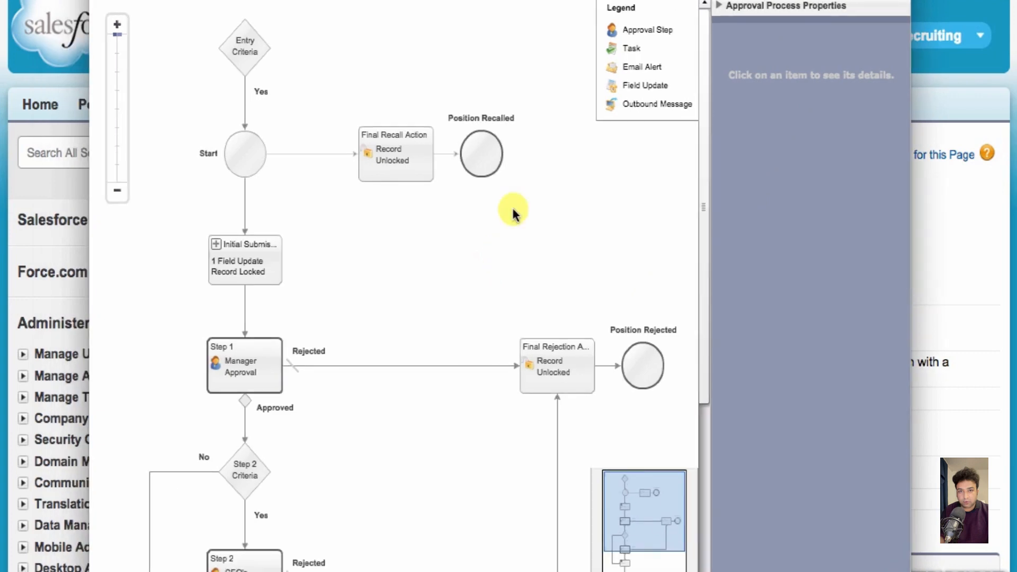
Step: Examine the diagram's recall, initial submission, manager approval, Step 2 criteria, CEO approval, final approval and rejection elements, and close the diagram
left_click(396, 156)
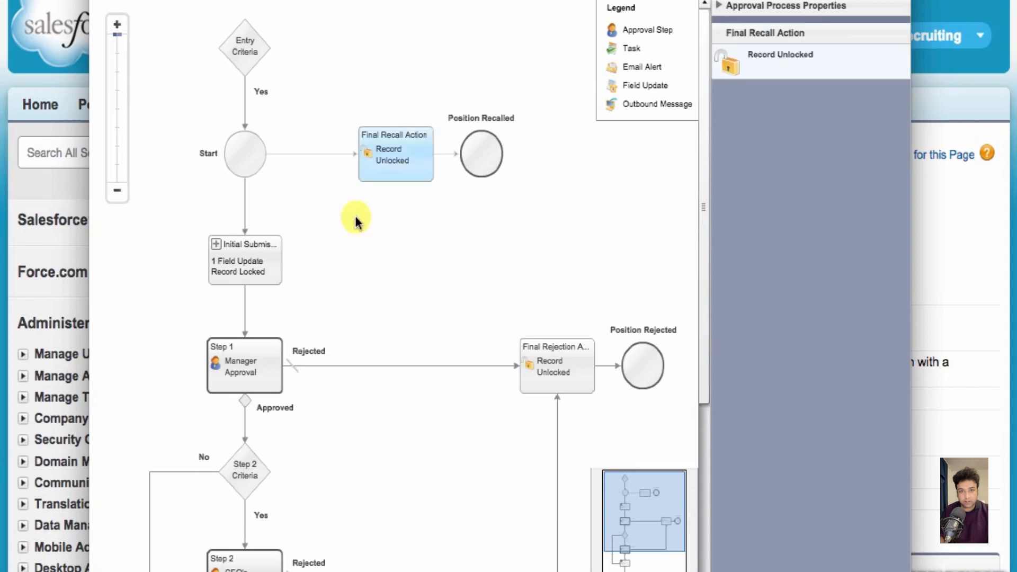
left_click(271, 269)
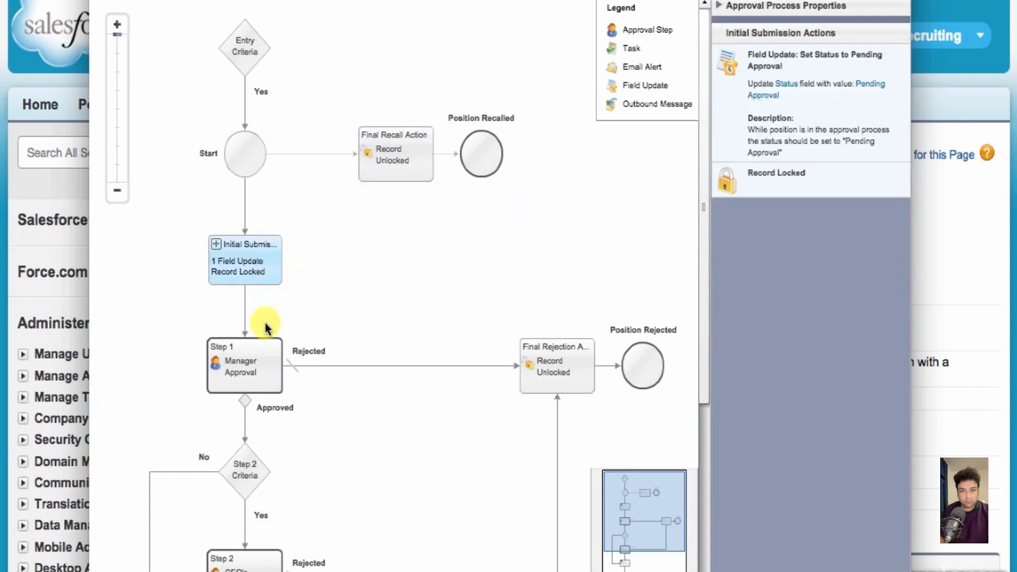
left_click(265, 348)
left_click(250, 479)
left_click(255, 561)
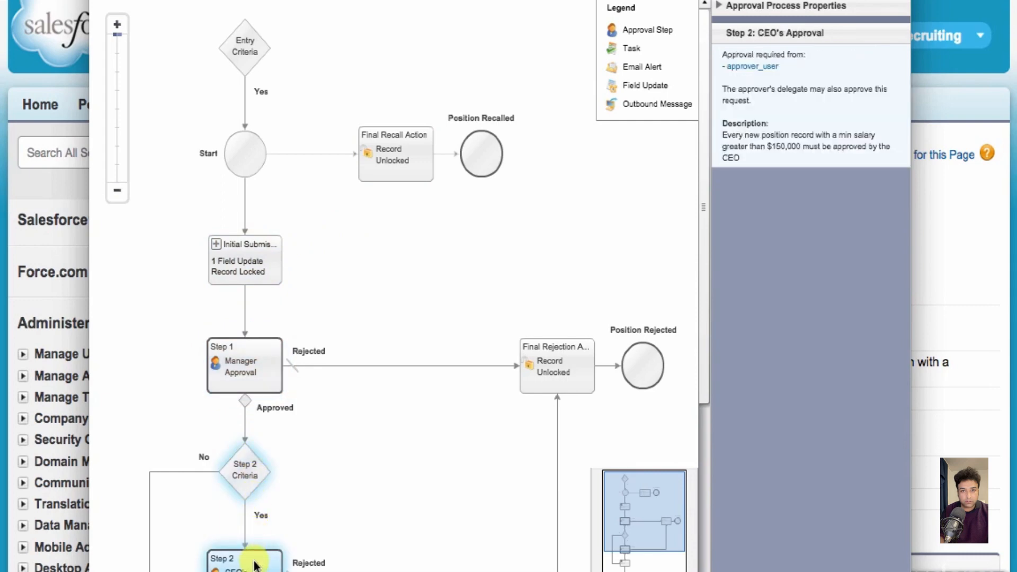
scroll(275, 529, "down", 2)
left_click(267, 564)
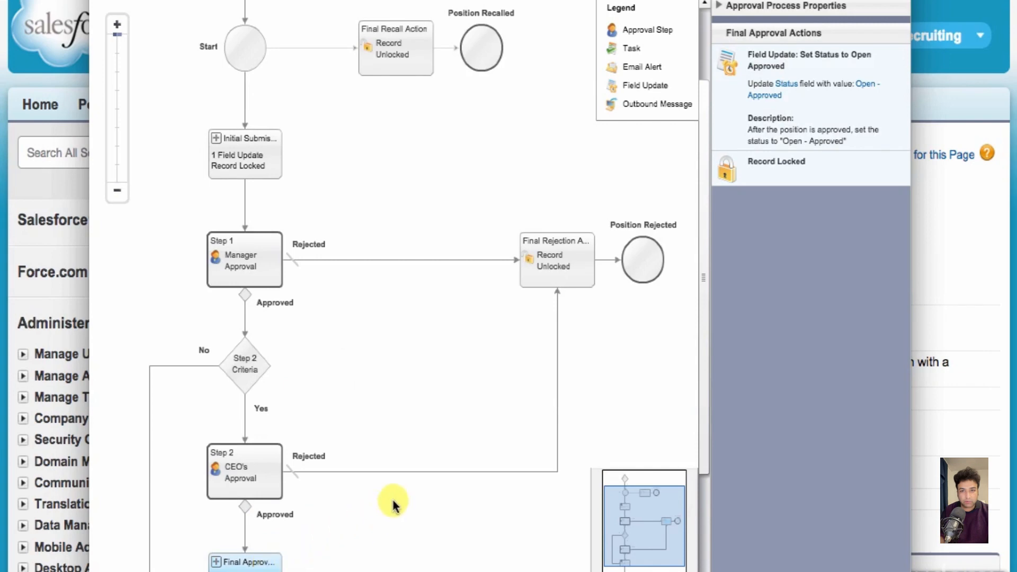
left_click(535, 274)
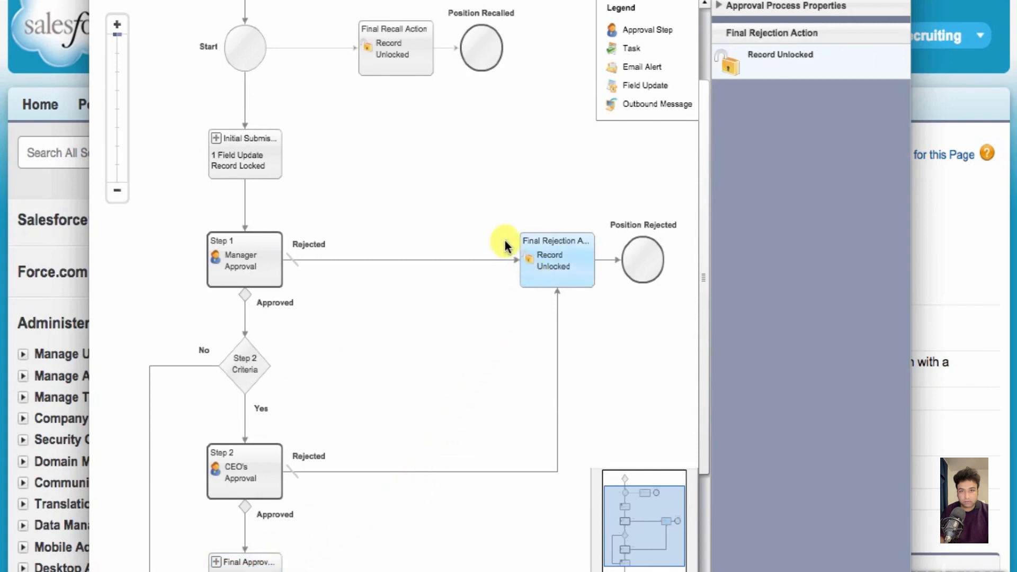
key("super+w")
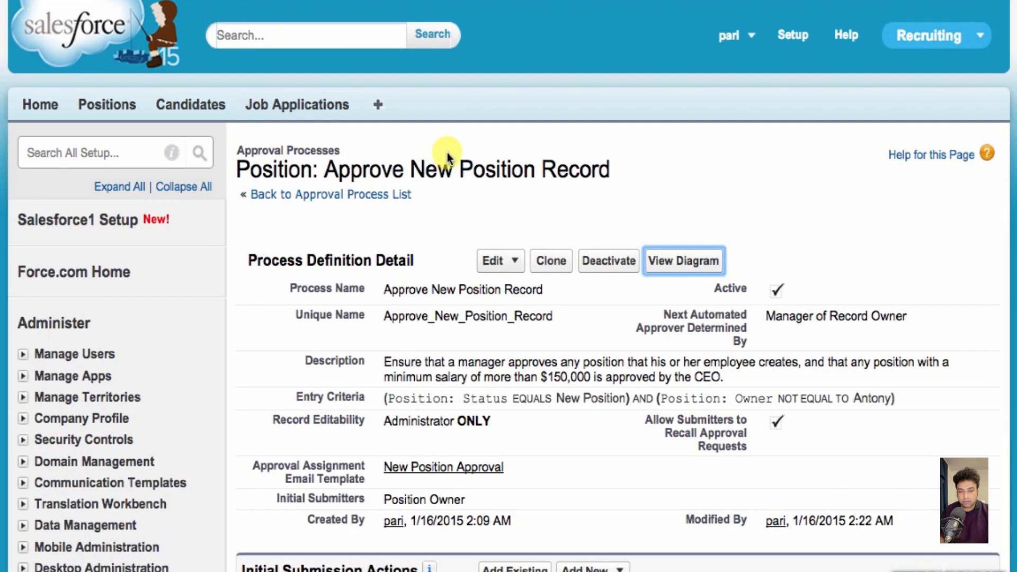
Step: Open the System Administrator user's record for editing from the All Users list and go to its approver settings
scroll(93, 189, "down", 3)
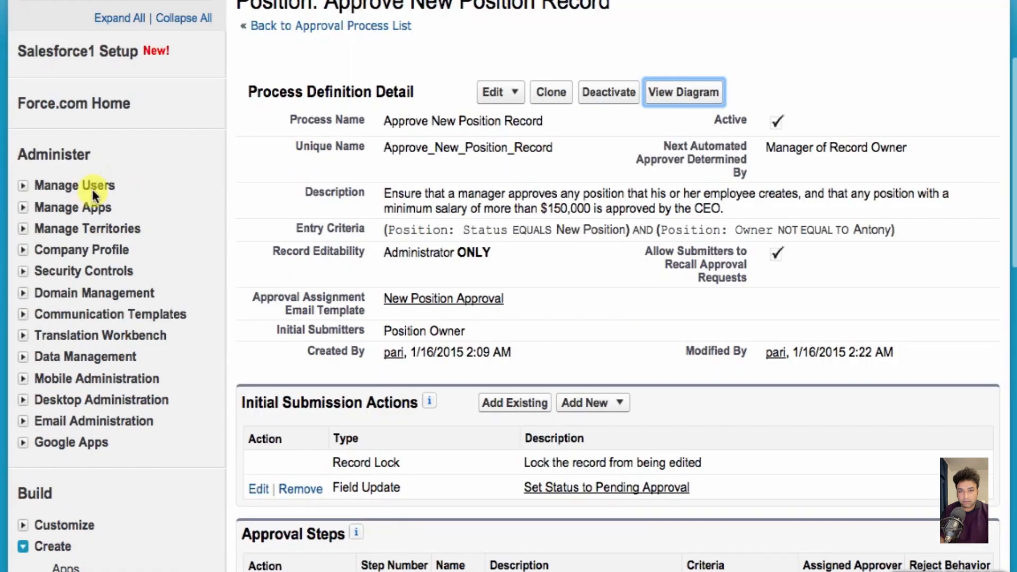
left_click(23, 186)
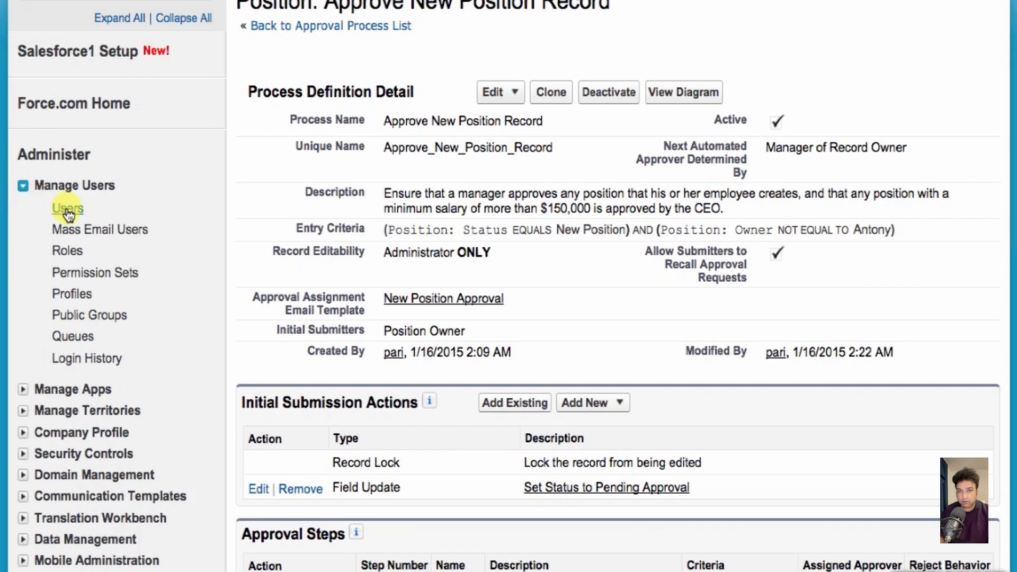
left_click(68, 210)
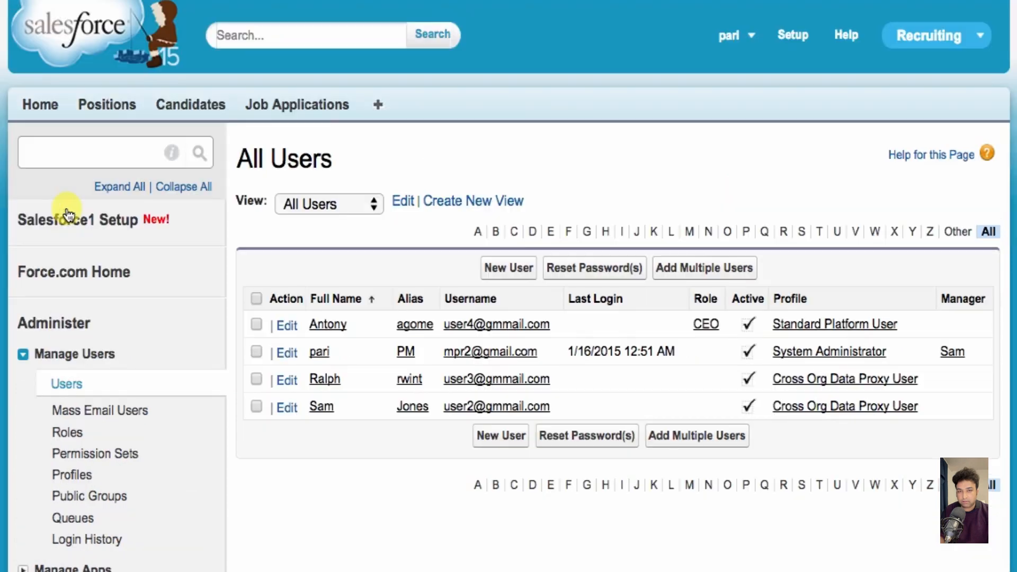
left_click(287, 352)
scroll(287, 358, "down", 15)
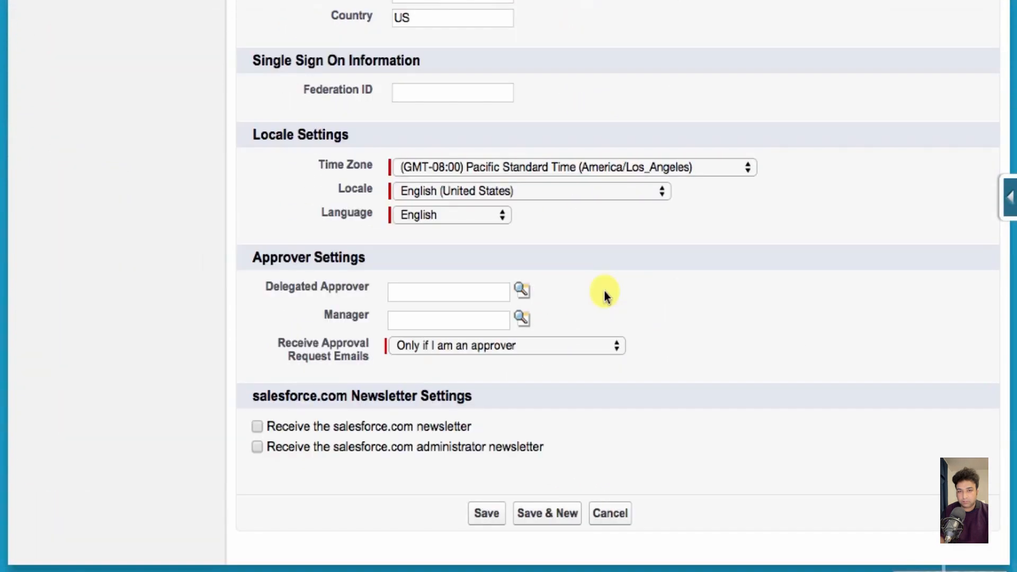
Step: Look up and assign the user's manager in the approver settings, and save the user record
left_click(522, 303)
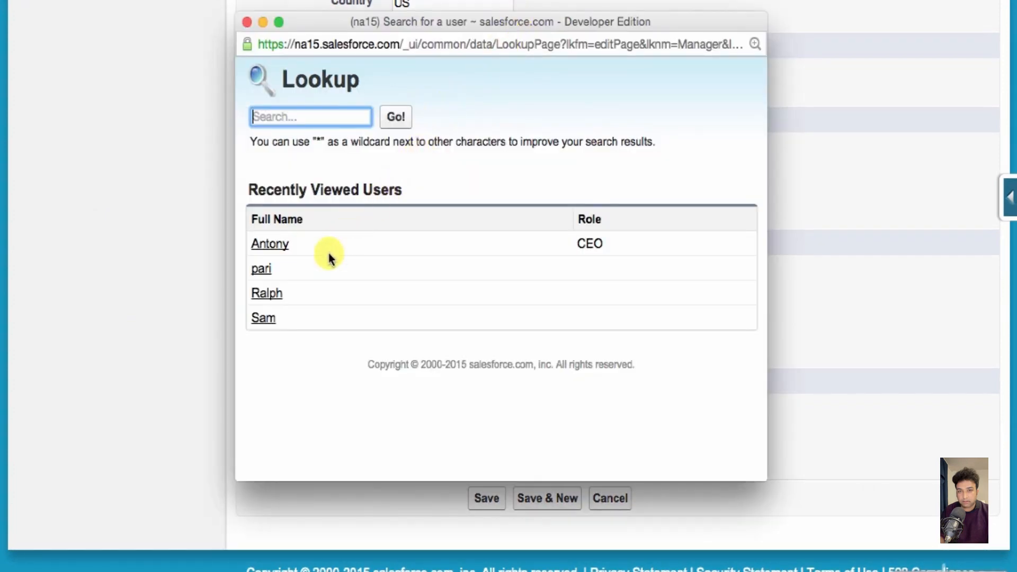
left_click(265, 318)
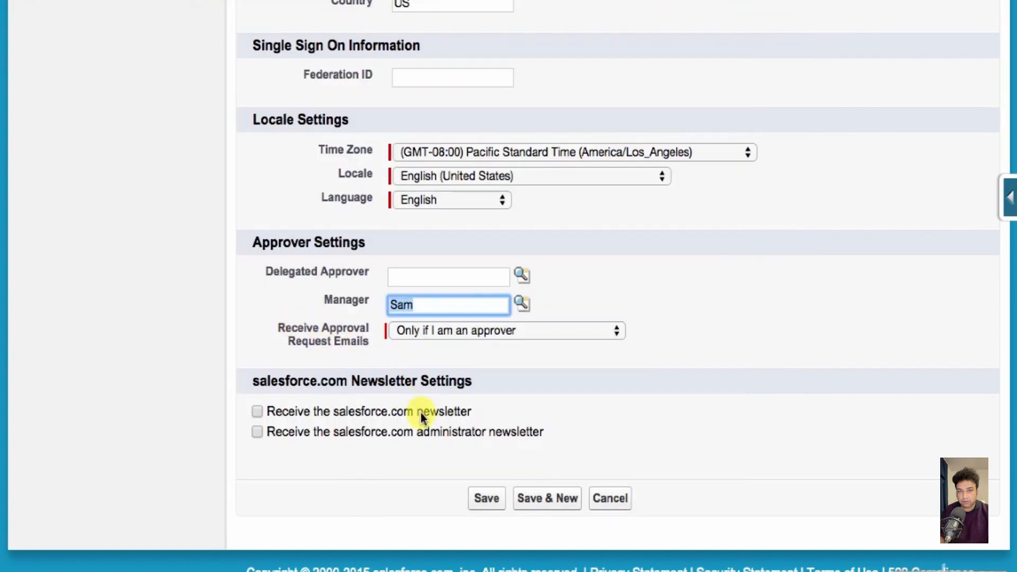
scroll(424, 412, "up", 1)
left_click(486, 520)
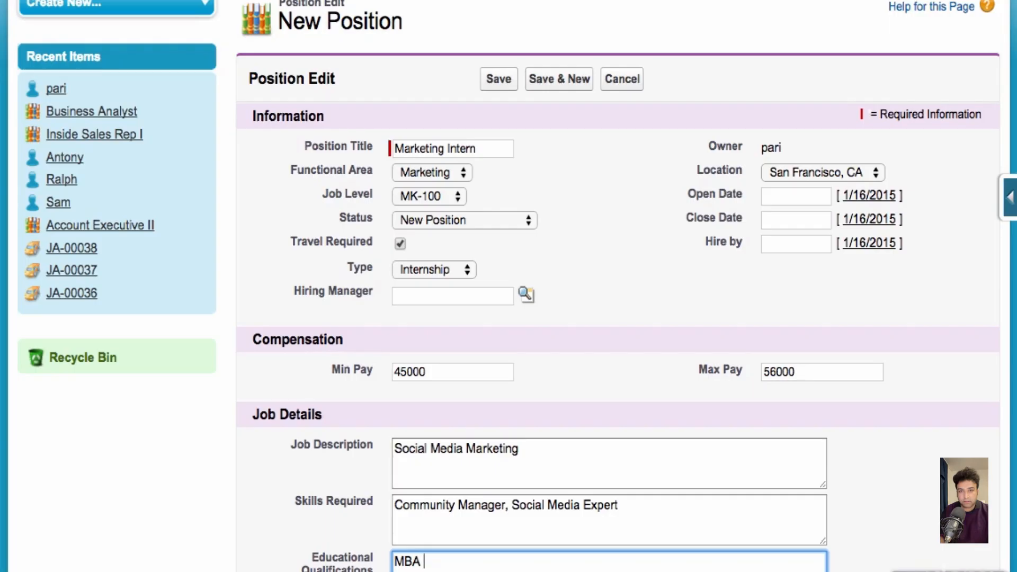
Step: Save the new Marketing Intern position record and submit it for approval, accepting the confirmation
left_click(506, 82)
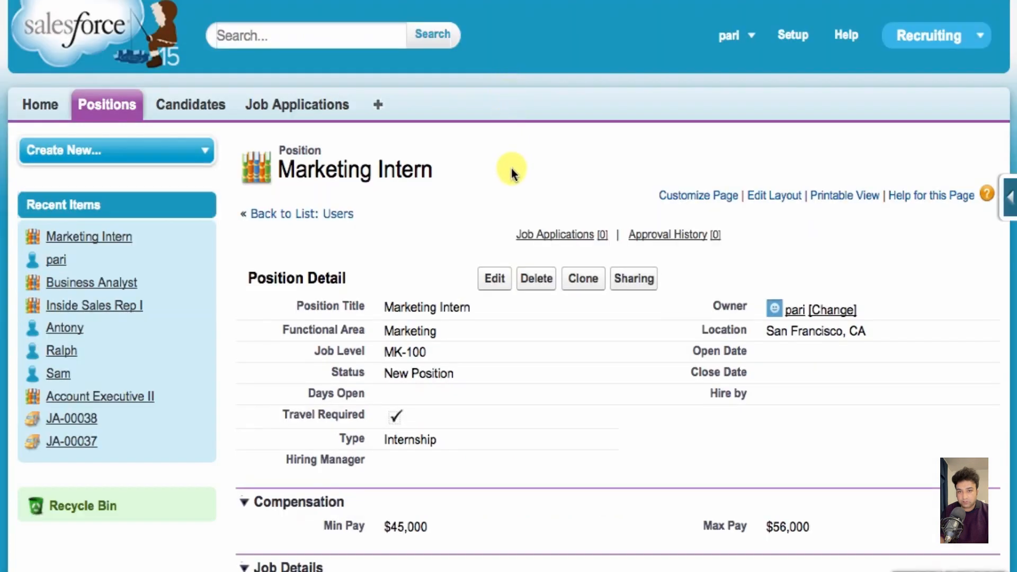
scroll(510, 169, "down", 7)
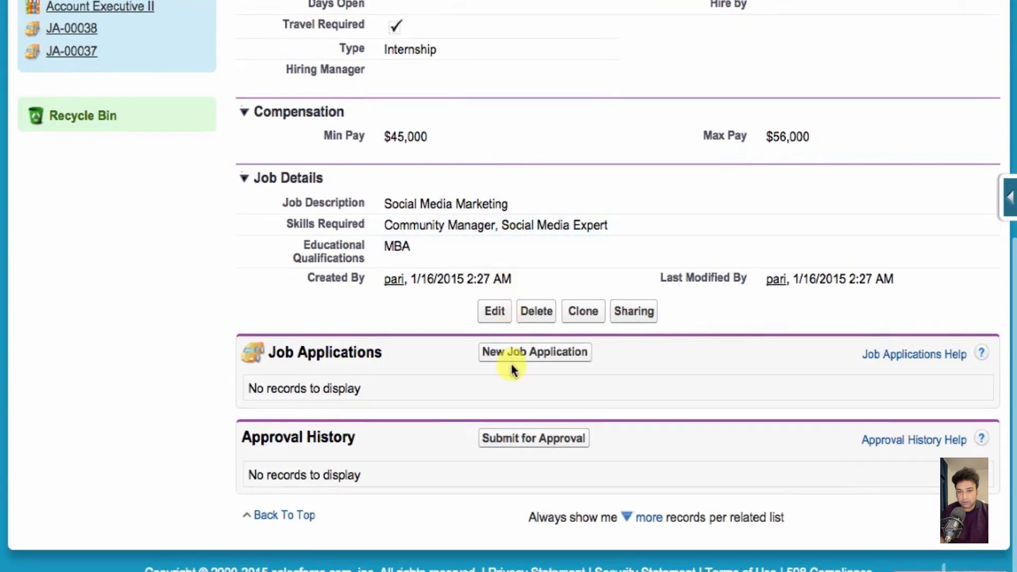
left_click(516, 439)
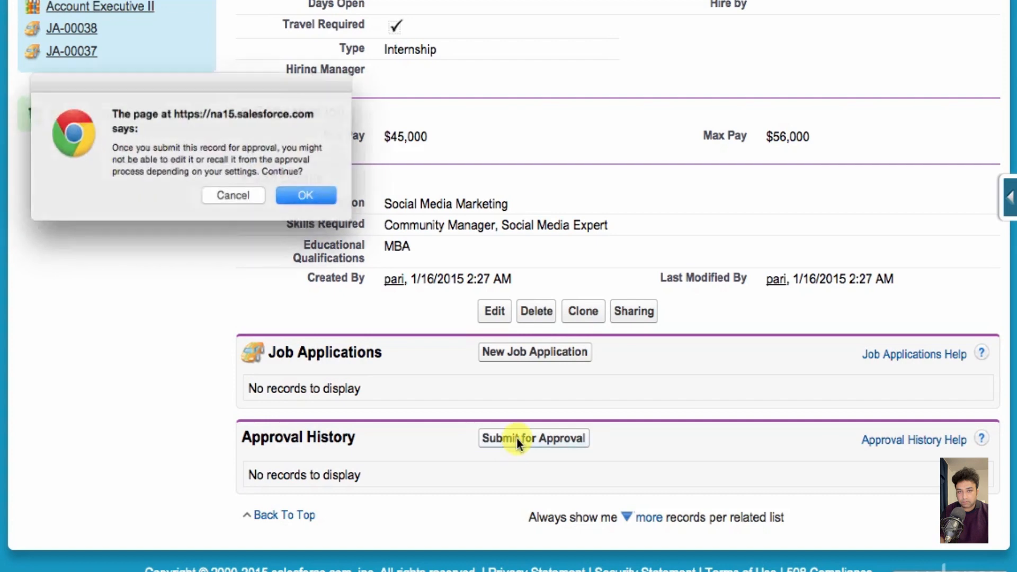
left_click(310, 199)
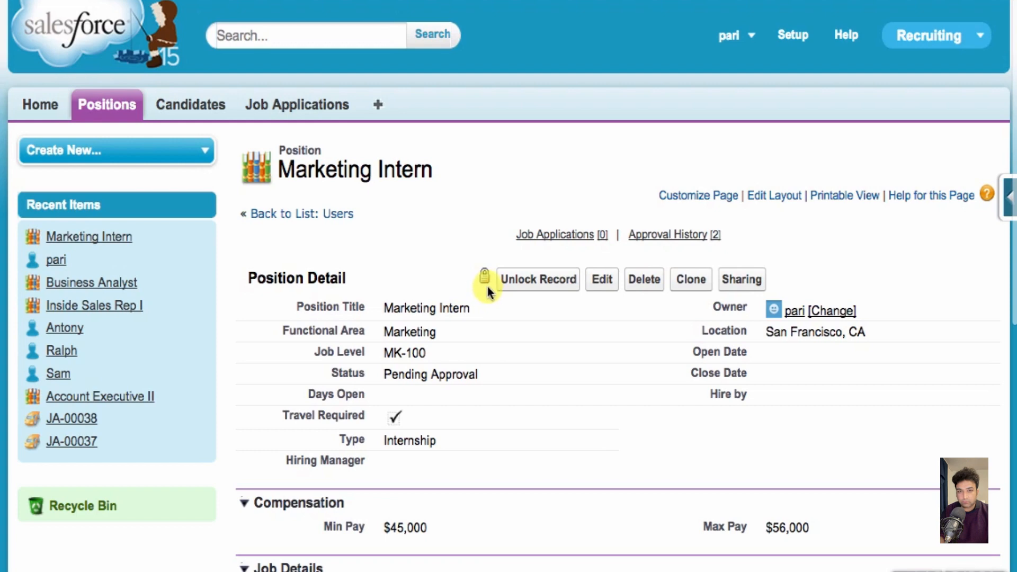
Step: Check the submitted Marketing Intern position's record lock, status and approval history
scroll(487, 293, "down", 1)
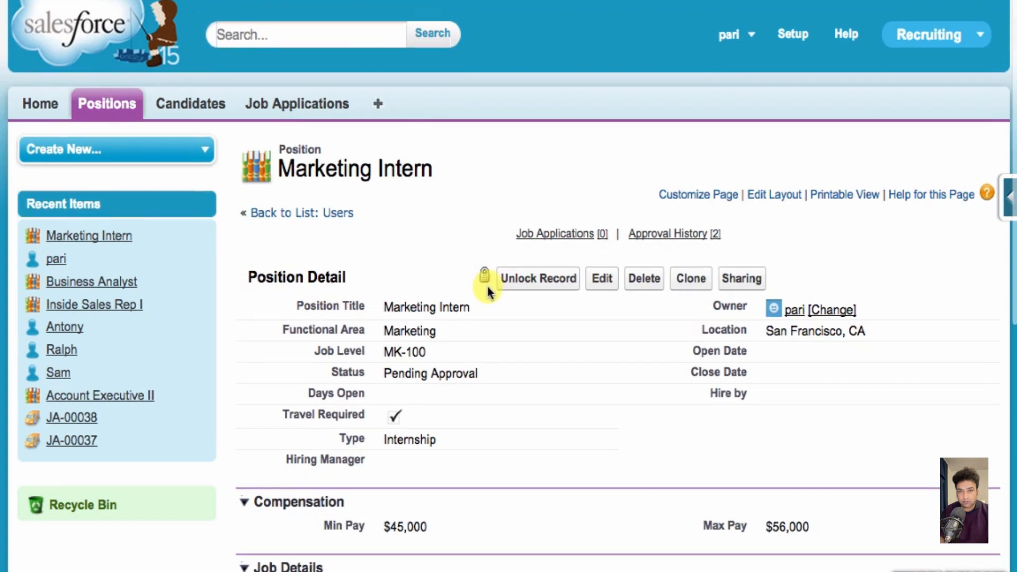
scroll(493, 334, "down", 10)
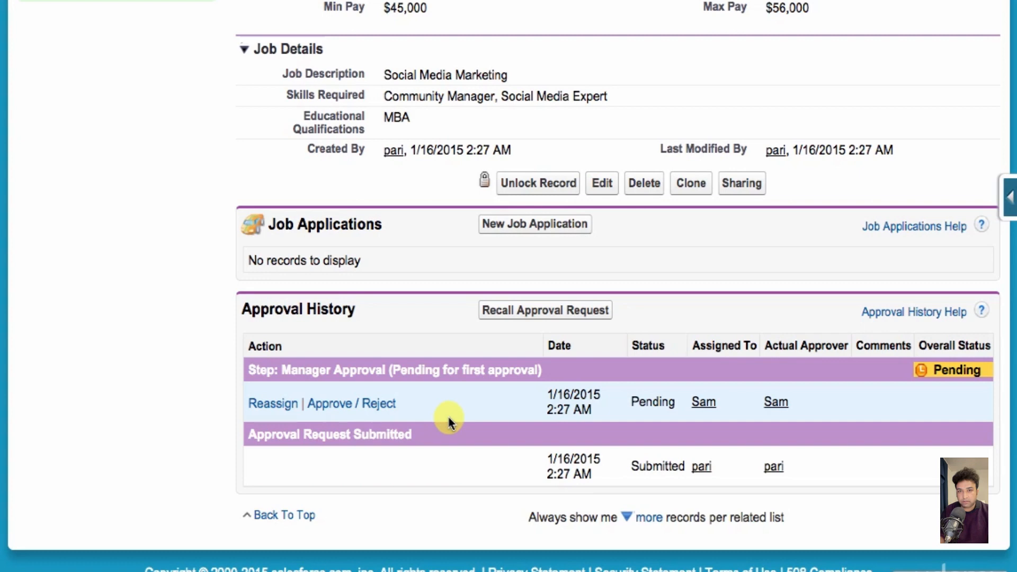
scroll(459, 401, "up", 10)
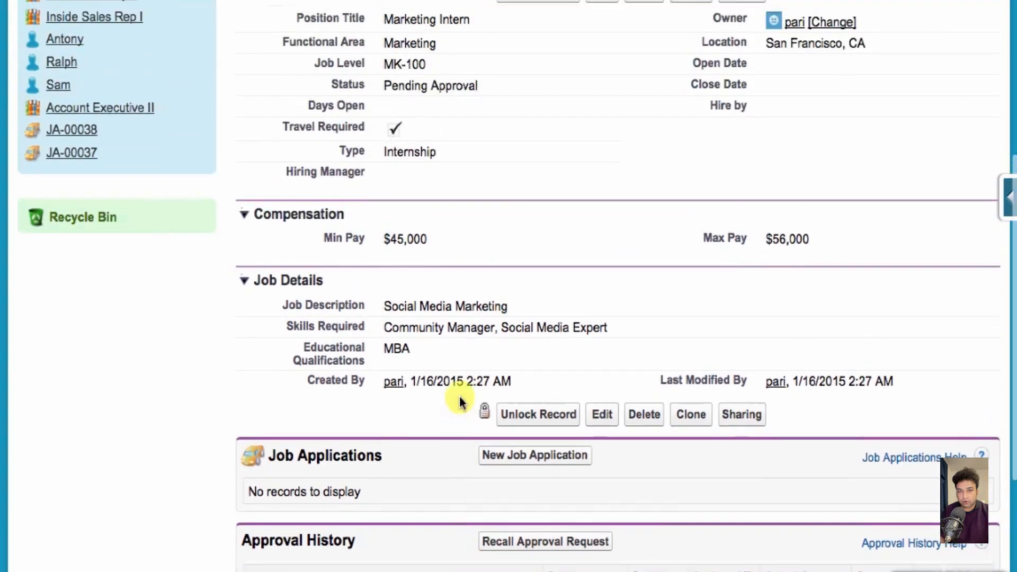
scroll(459, 400, "up", 1)
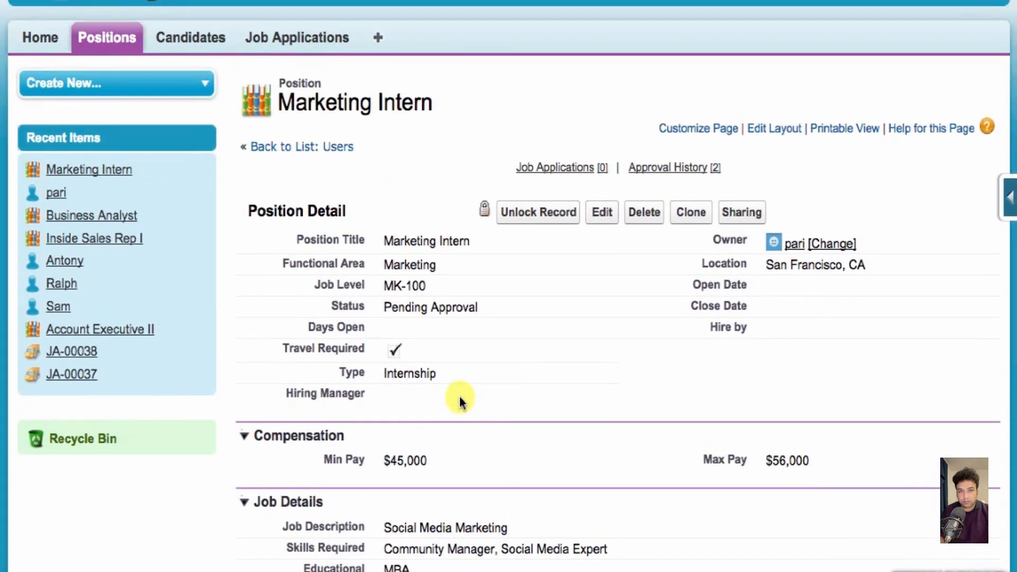